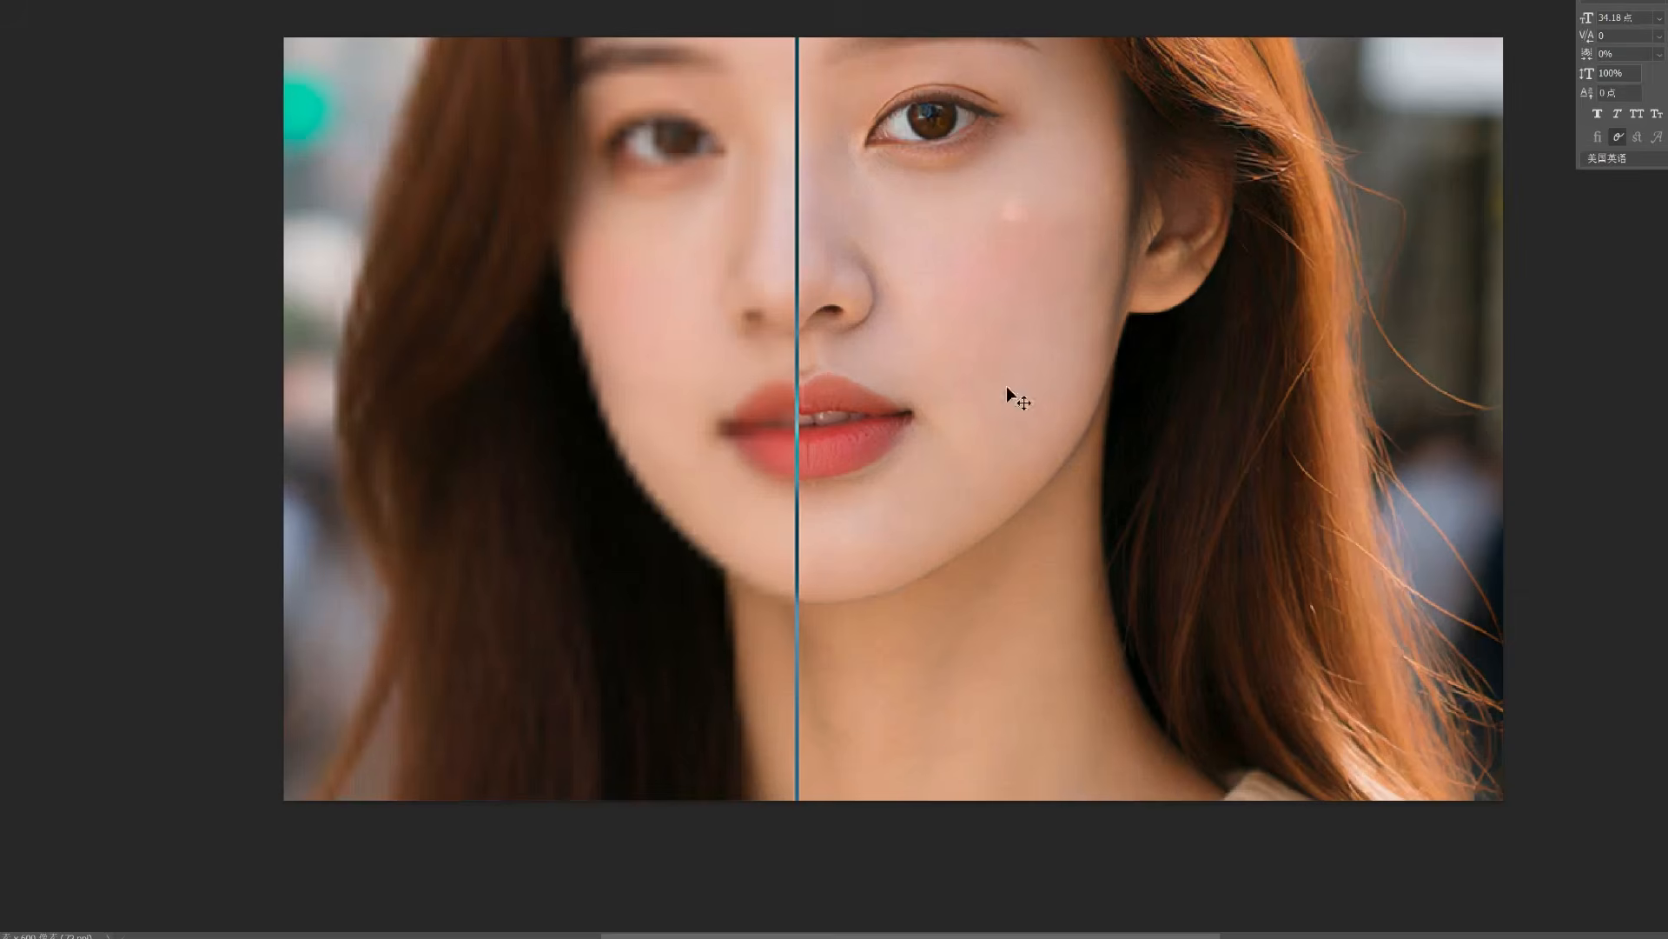
Step: Examine the before/after comparison of the portrait at different magnifications, checking the facial detail on both sides of the divider
scroll(783, 279, up, 3)
scroll(698, 358, down, 3)
scroll(711, 237, up, 3)
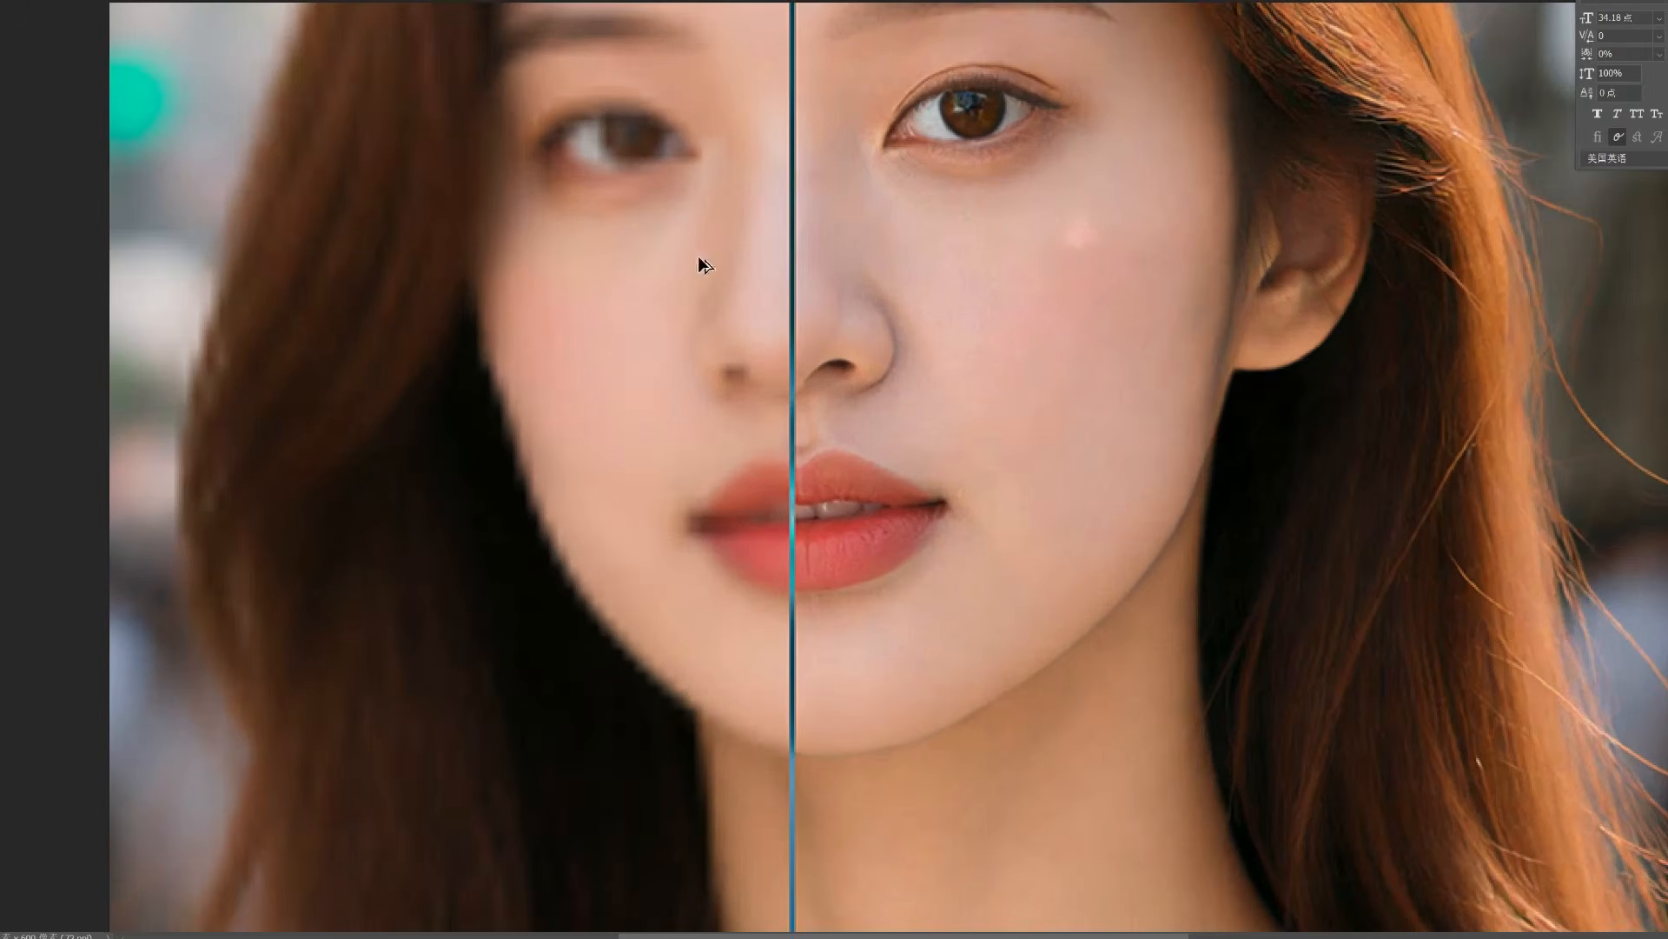
scroll(794, 455, down, 2)
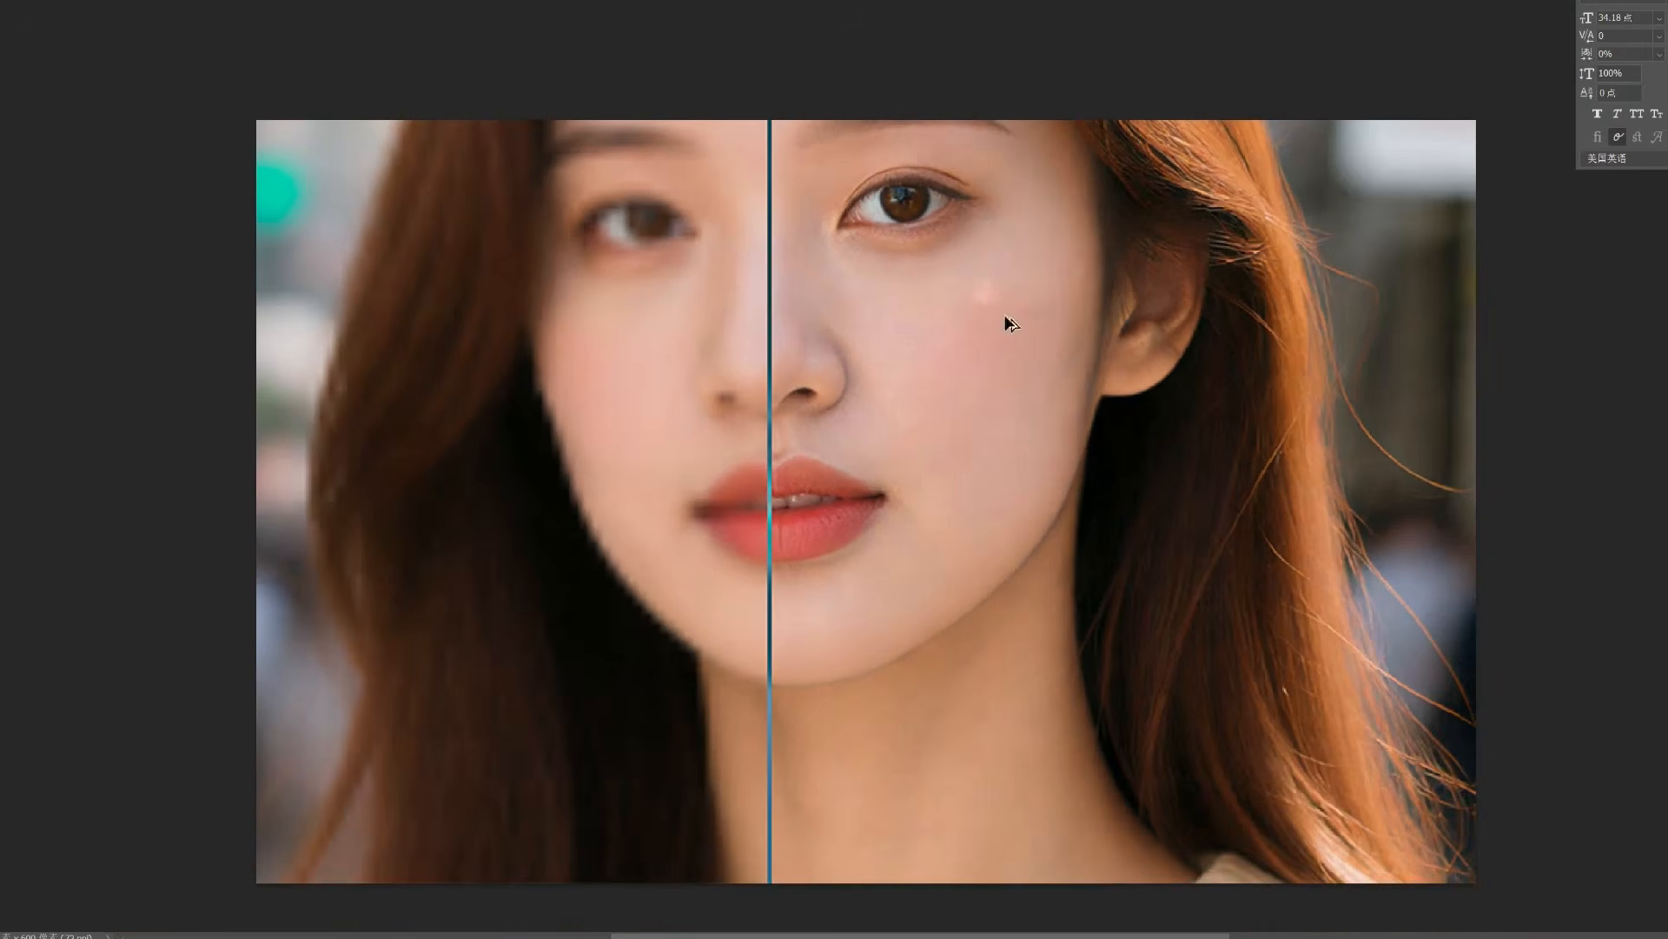
scroll(832, 217, up, 2)
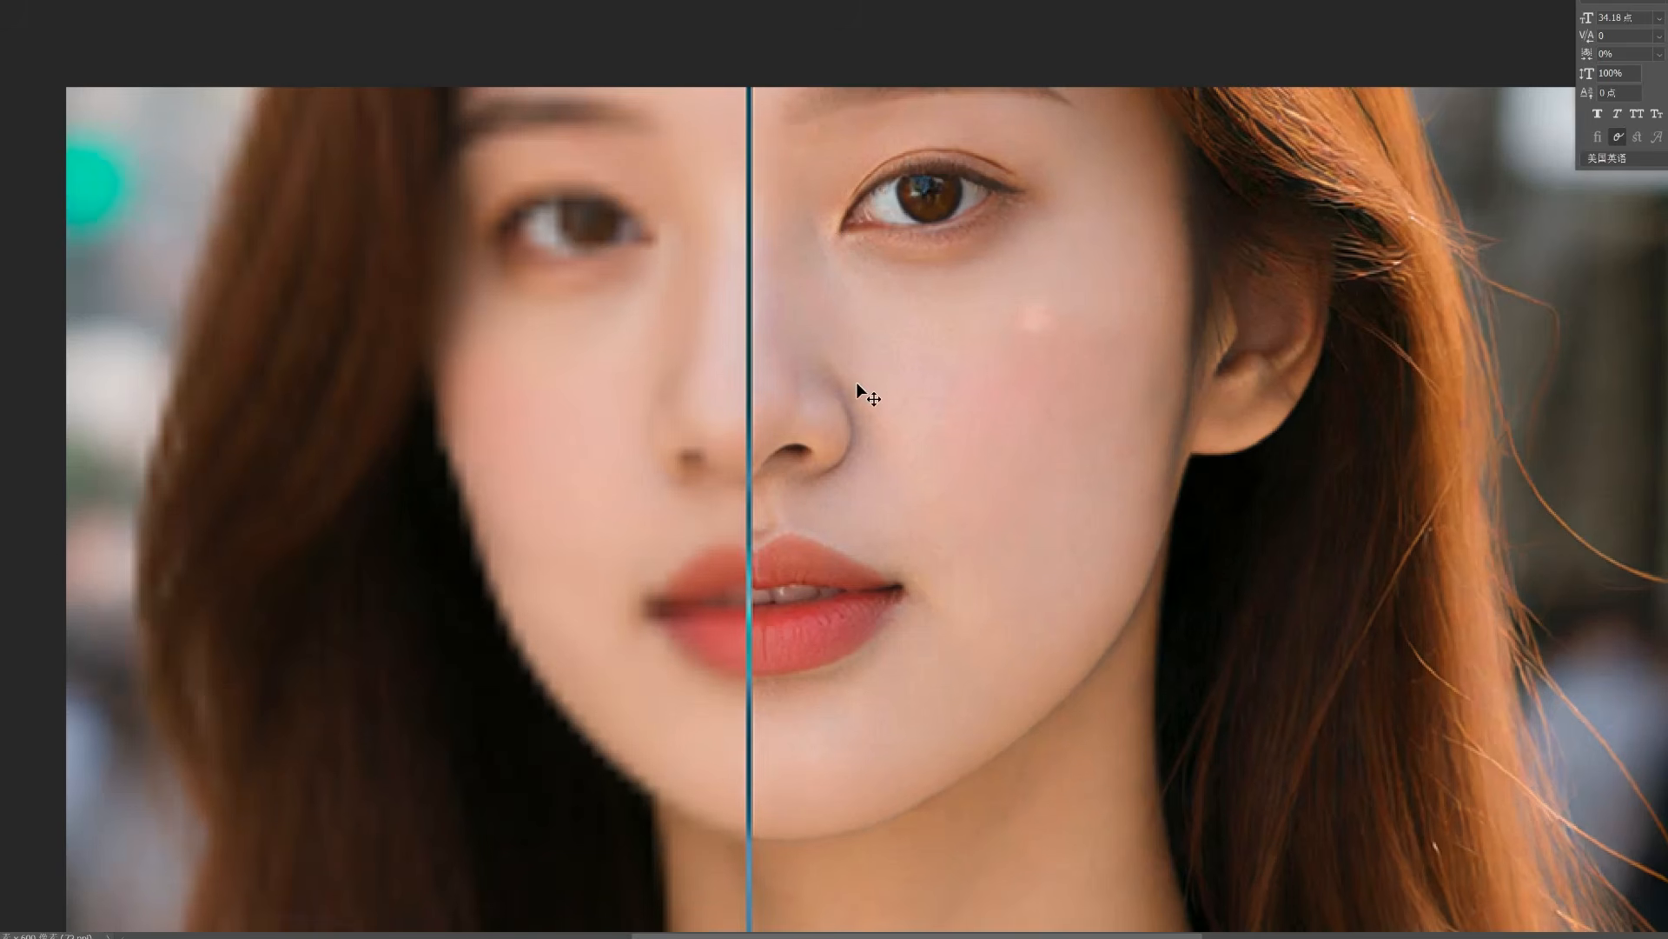
scroll(854, 383, down, 2)
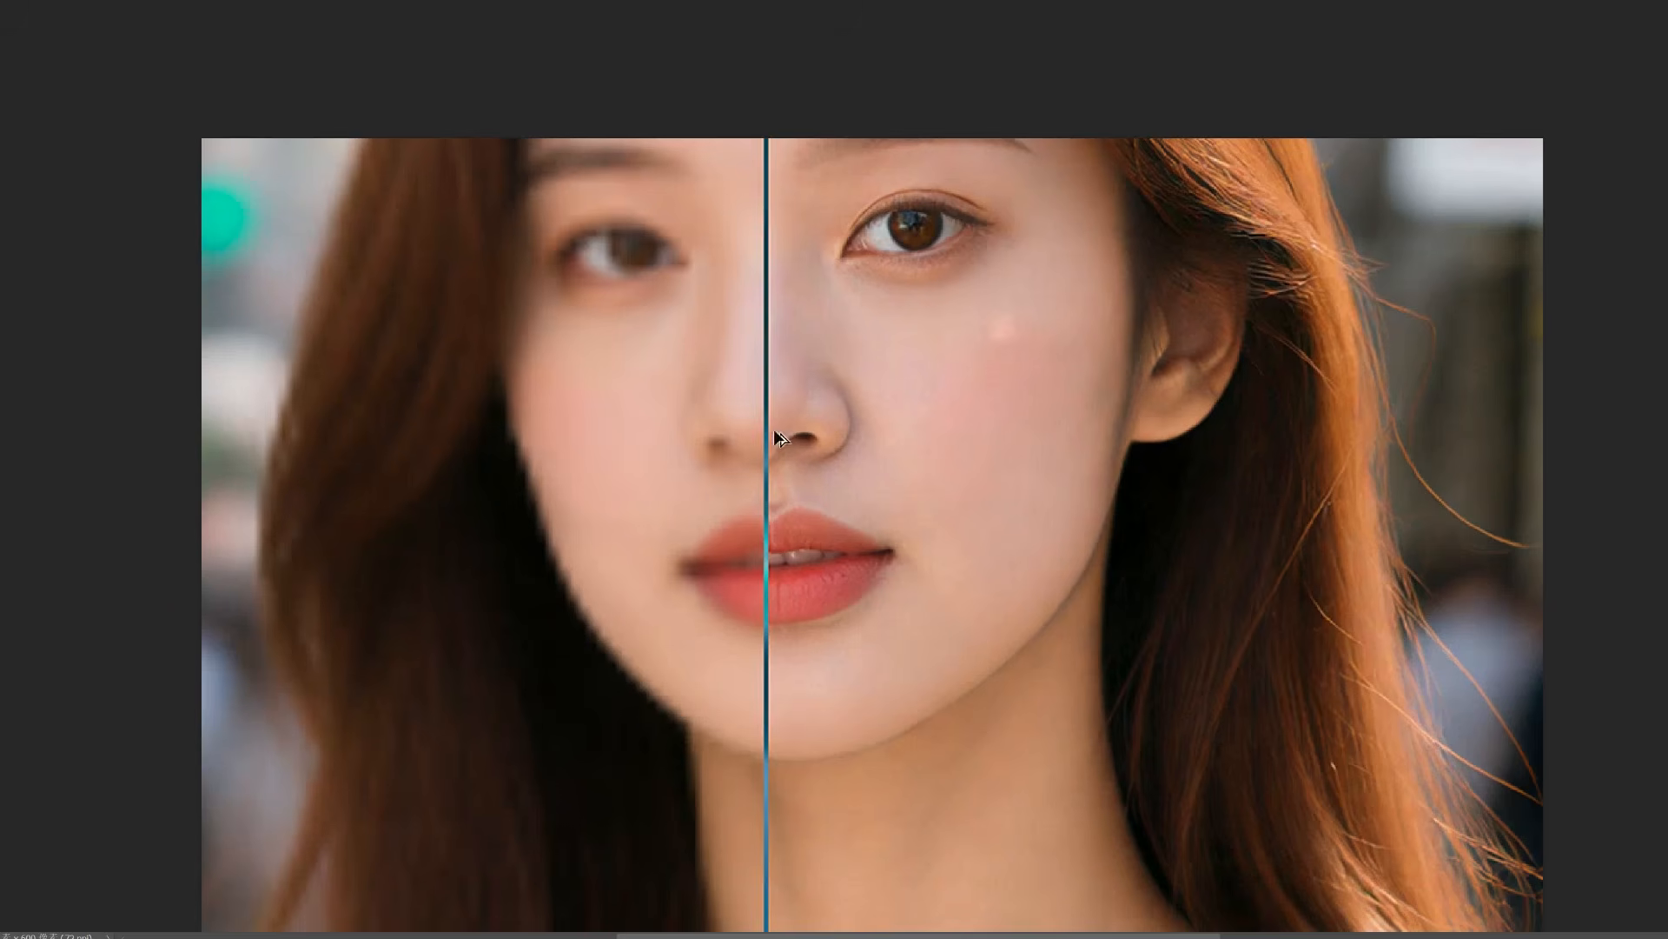
scroll(770, 398, up, 1)
scroll(770, 398, down, 3)
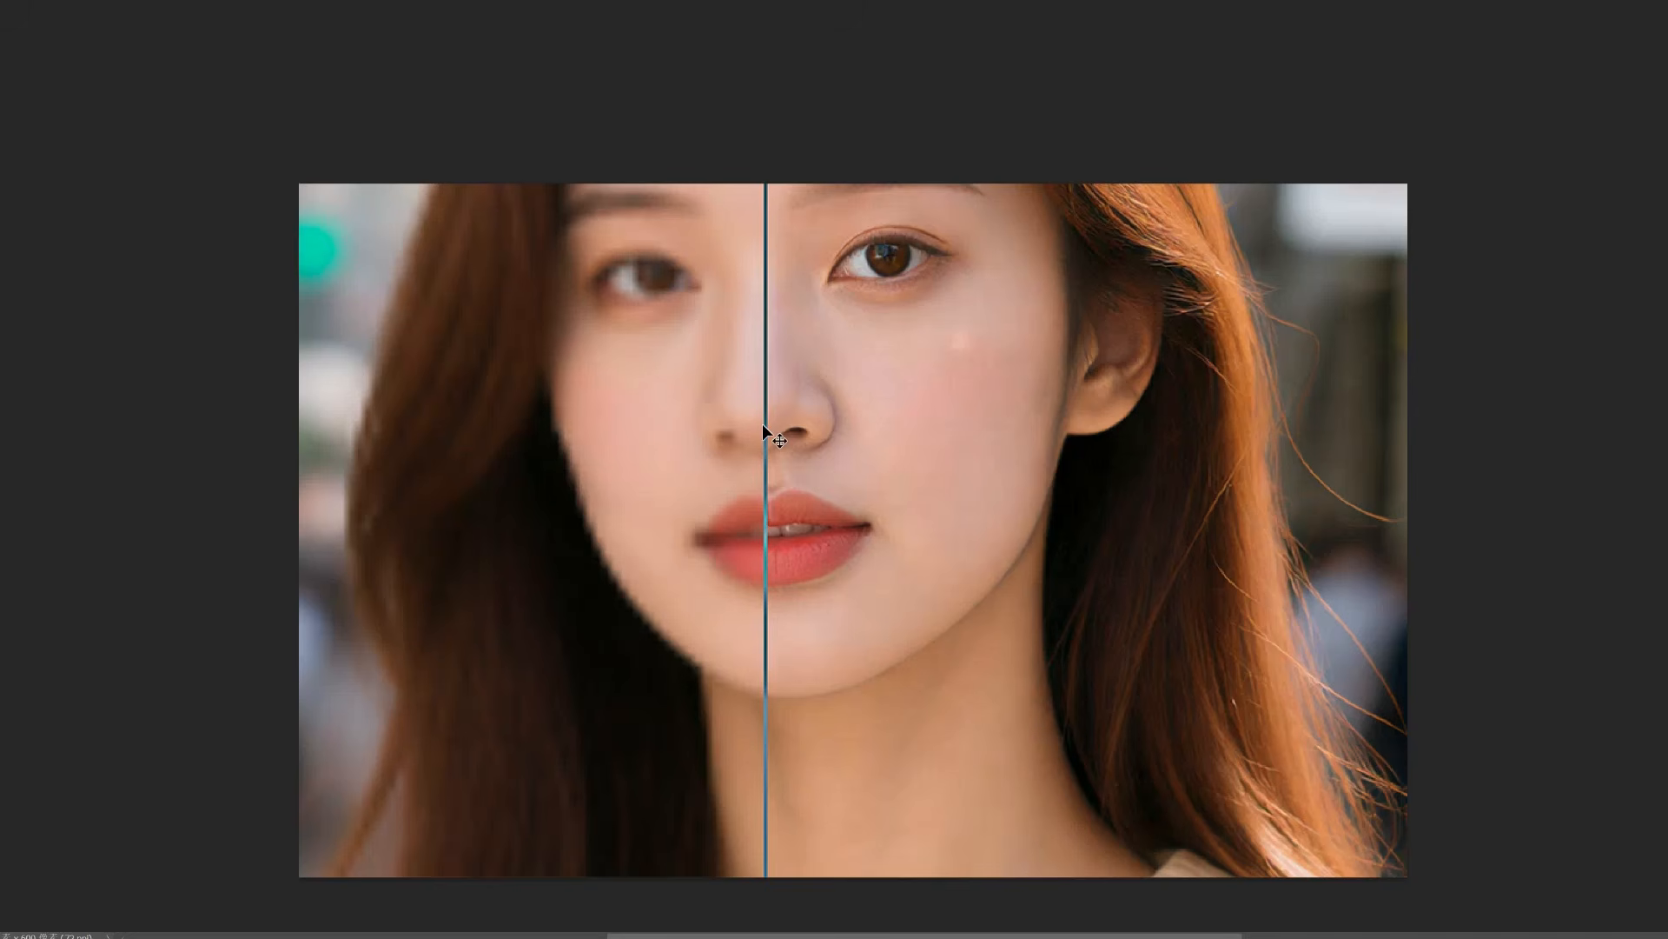
scroll(677, 494, up, 1)
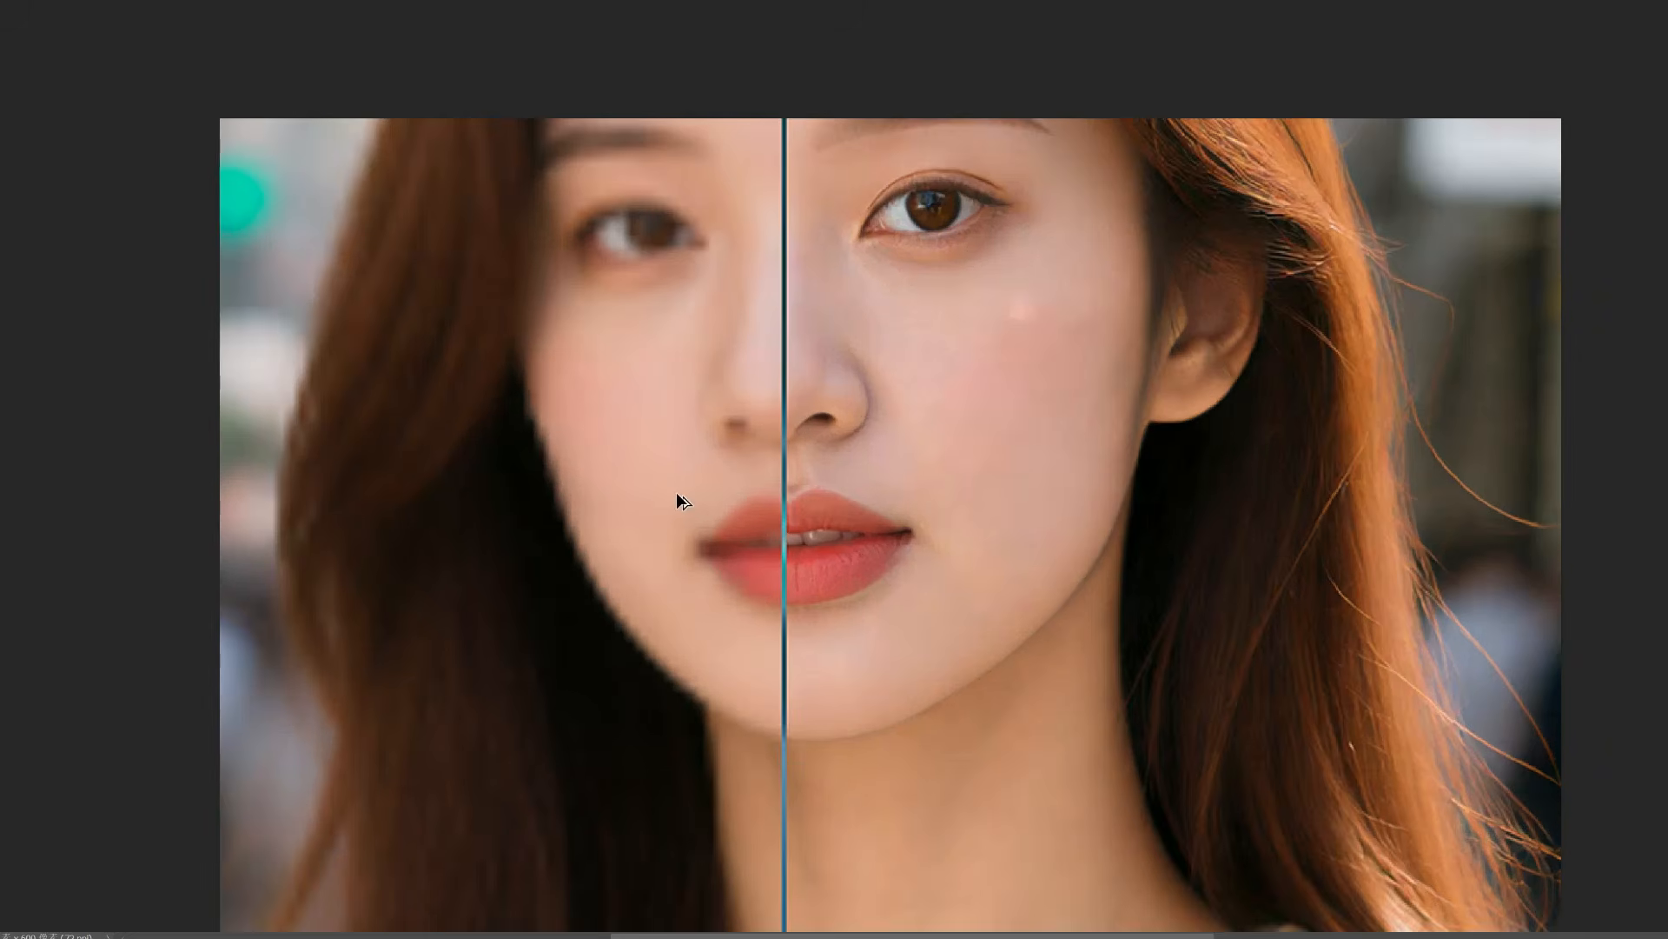
scroll(677, 494, down, 1)
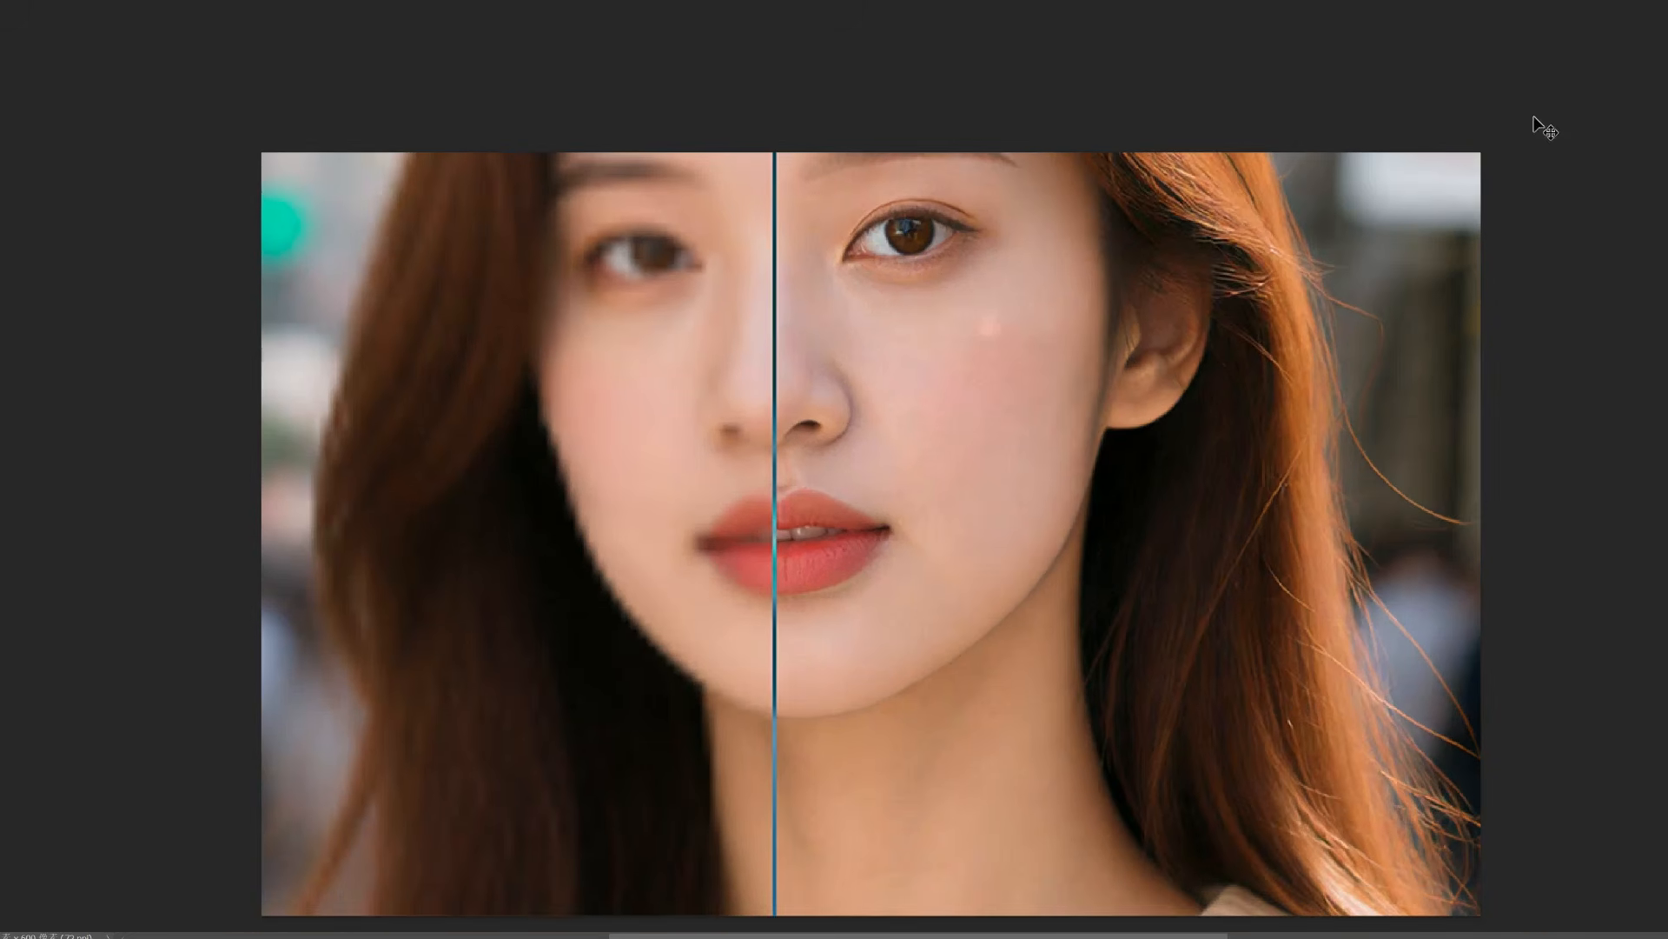
scroll(773, 522, up, 2)
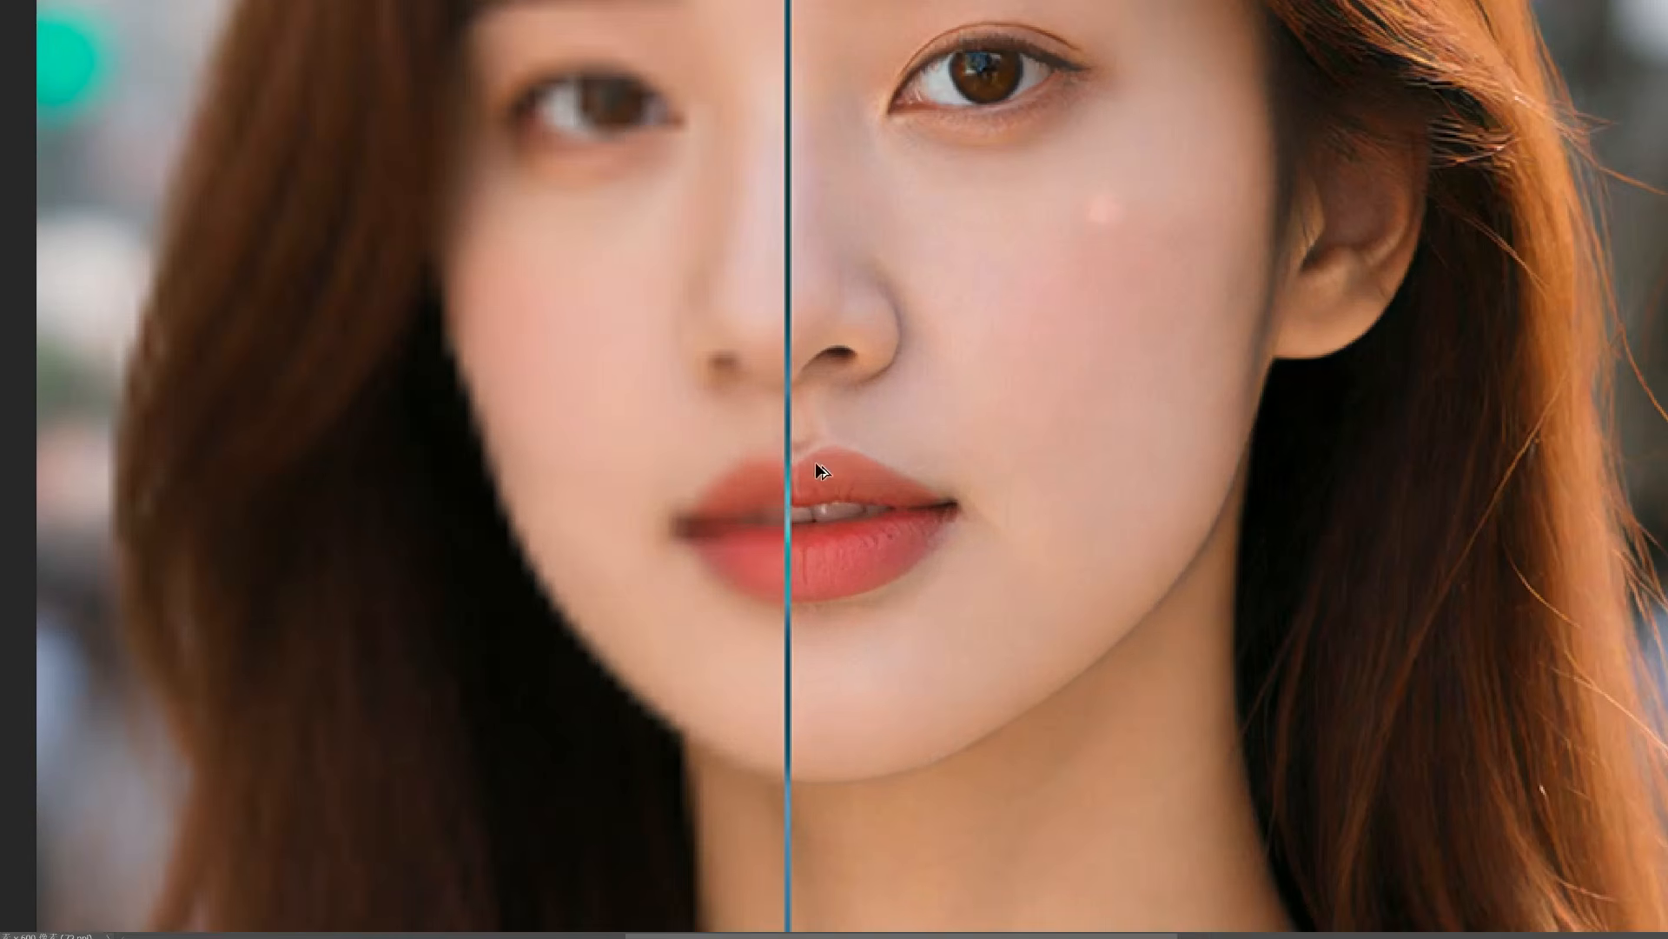
scroll(824, 507, down, 3)
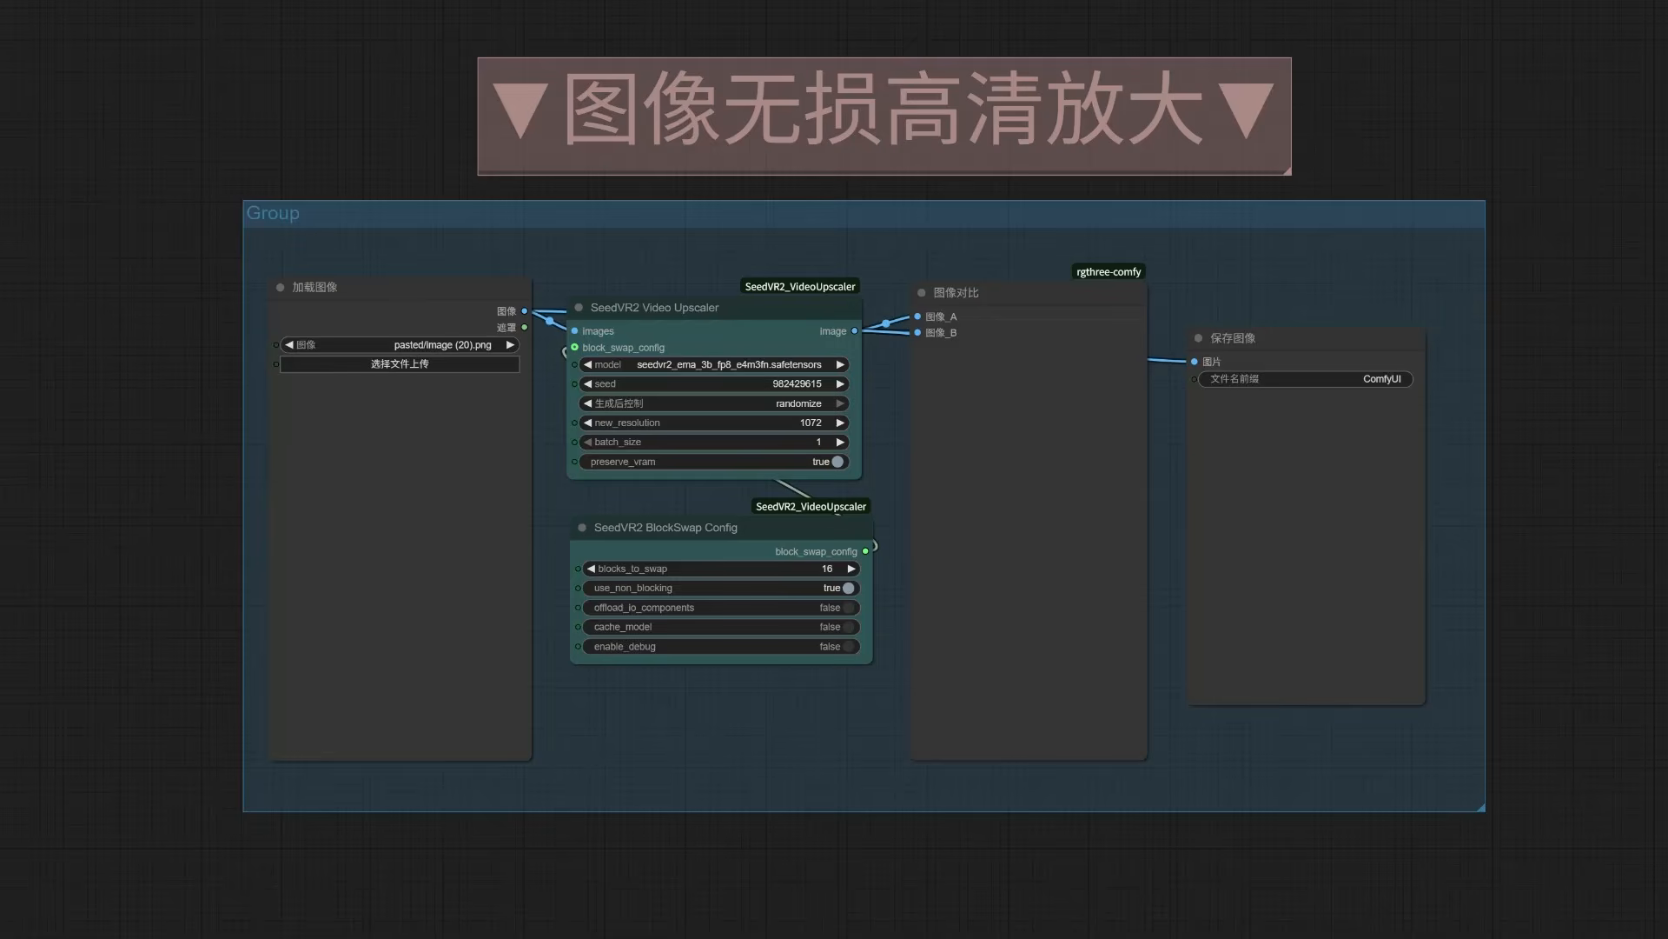
Step: Move the SeedVR2 Video Upscaler node slightly up and the SeedVR2 BlockSwap Config node down to leave a wider gap between them
scroll(595, 280, up, 4)
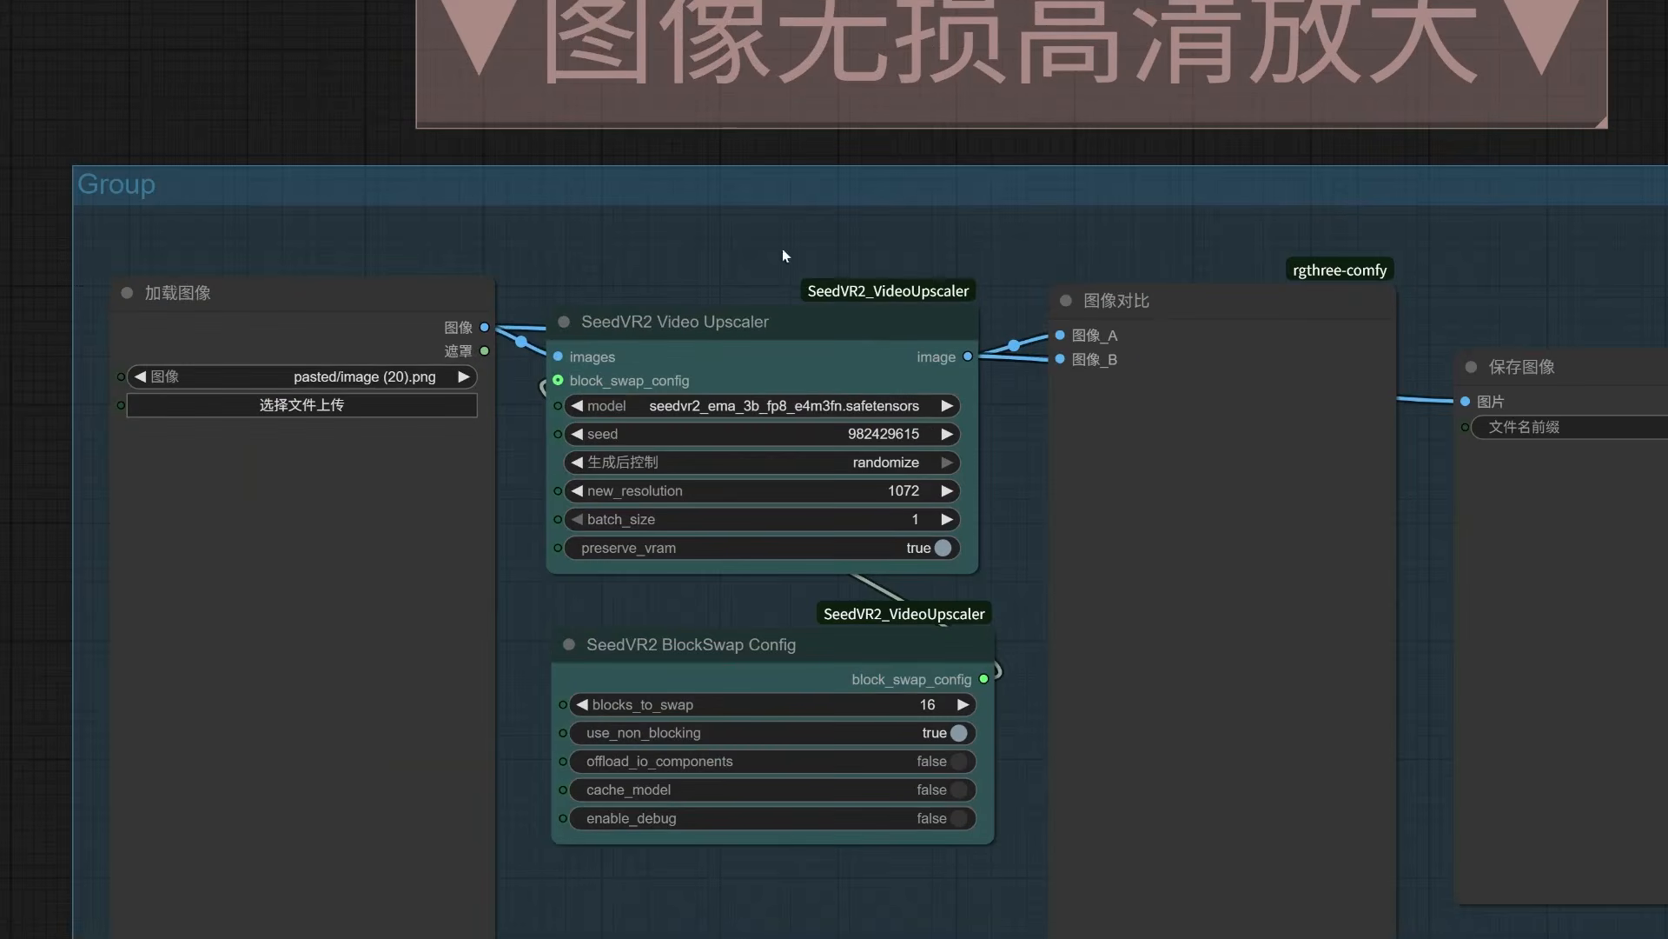
scroll(546, 280, up, 4)
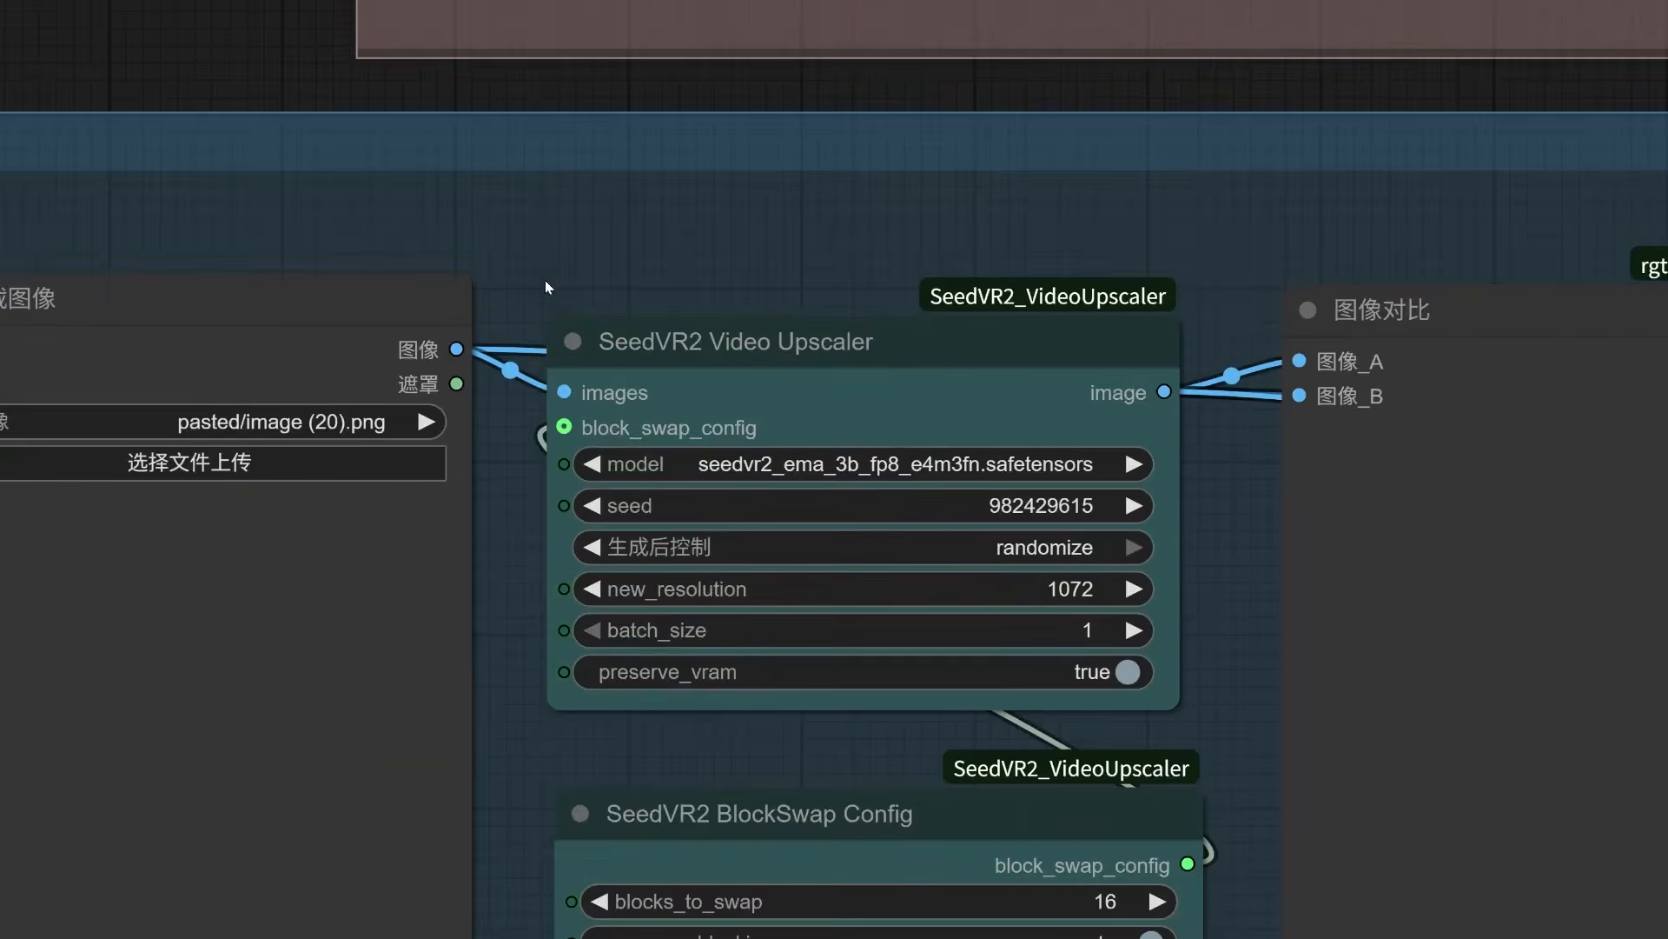
scroll(743, 205, down, 2)
scroll(692, 434, up, 2)
drag(814, 278, 823, 235)
scroll(830, 189, down, 2)
scroll(831, 188, down, 2)
drag(882, 580, 882, 637)
Step: Review the model choices offered in the SeedVR2 Video Upscaler node, leaving the selection as it is
scroll(919, 348, up, 6)
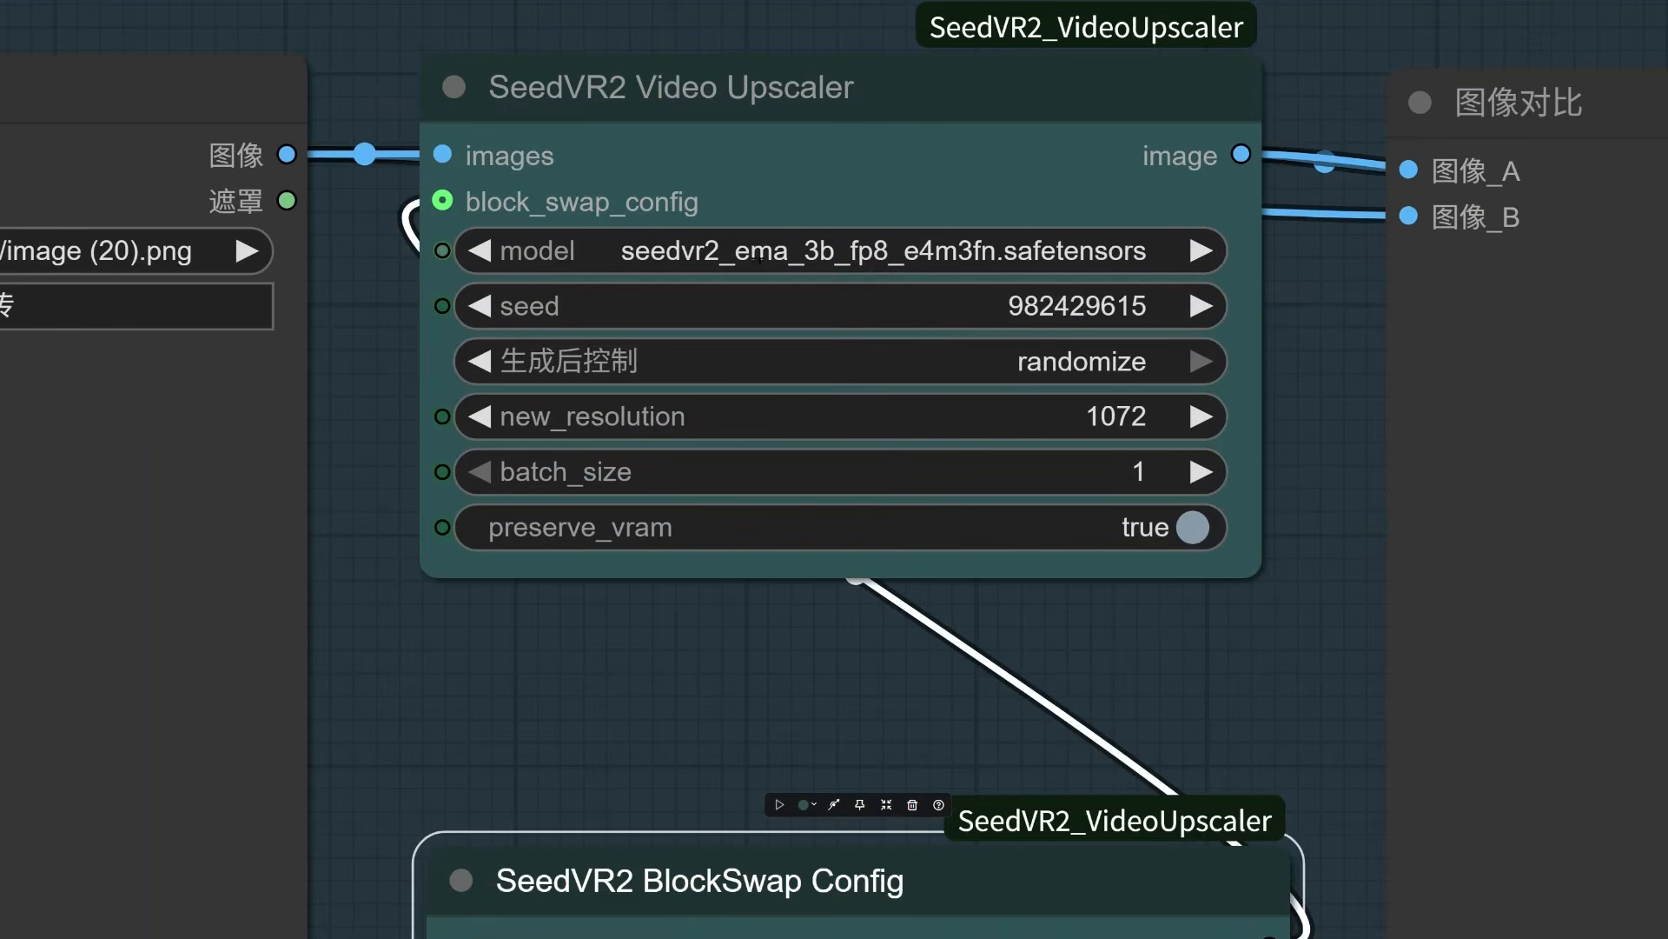
click(870, 253)
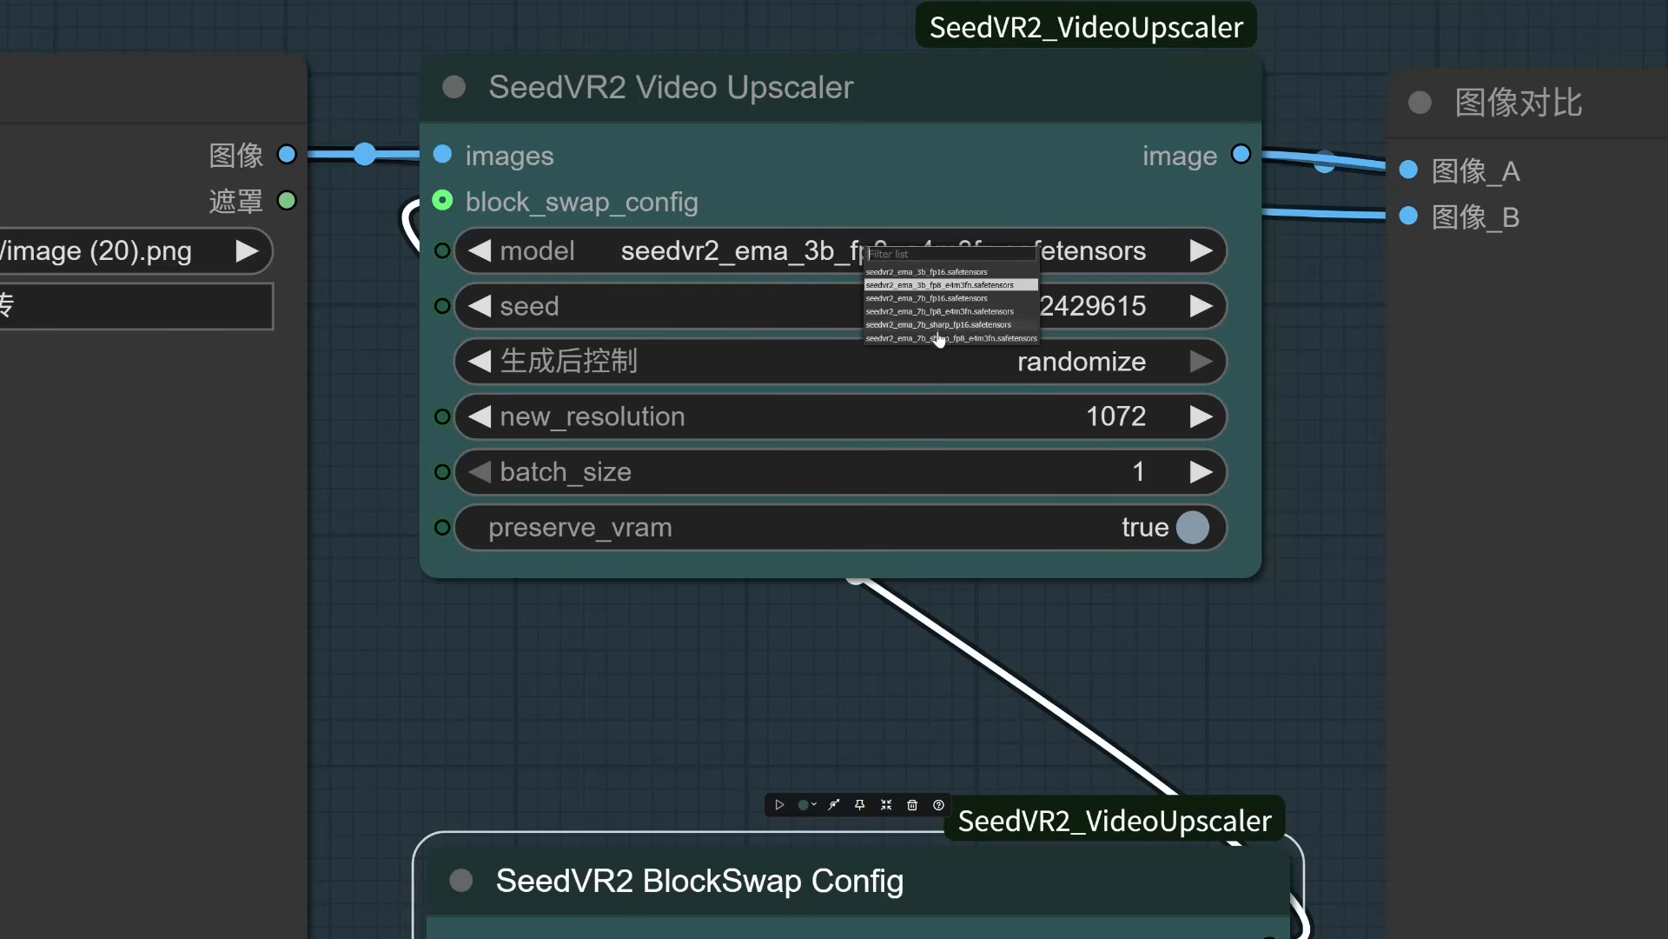
click(1361, 304)
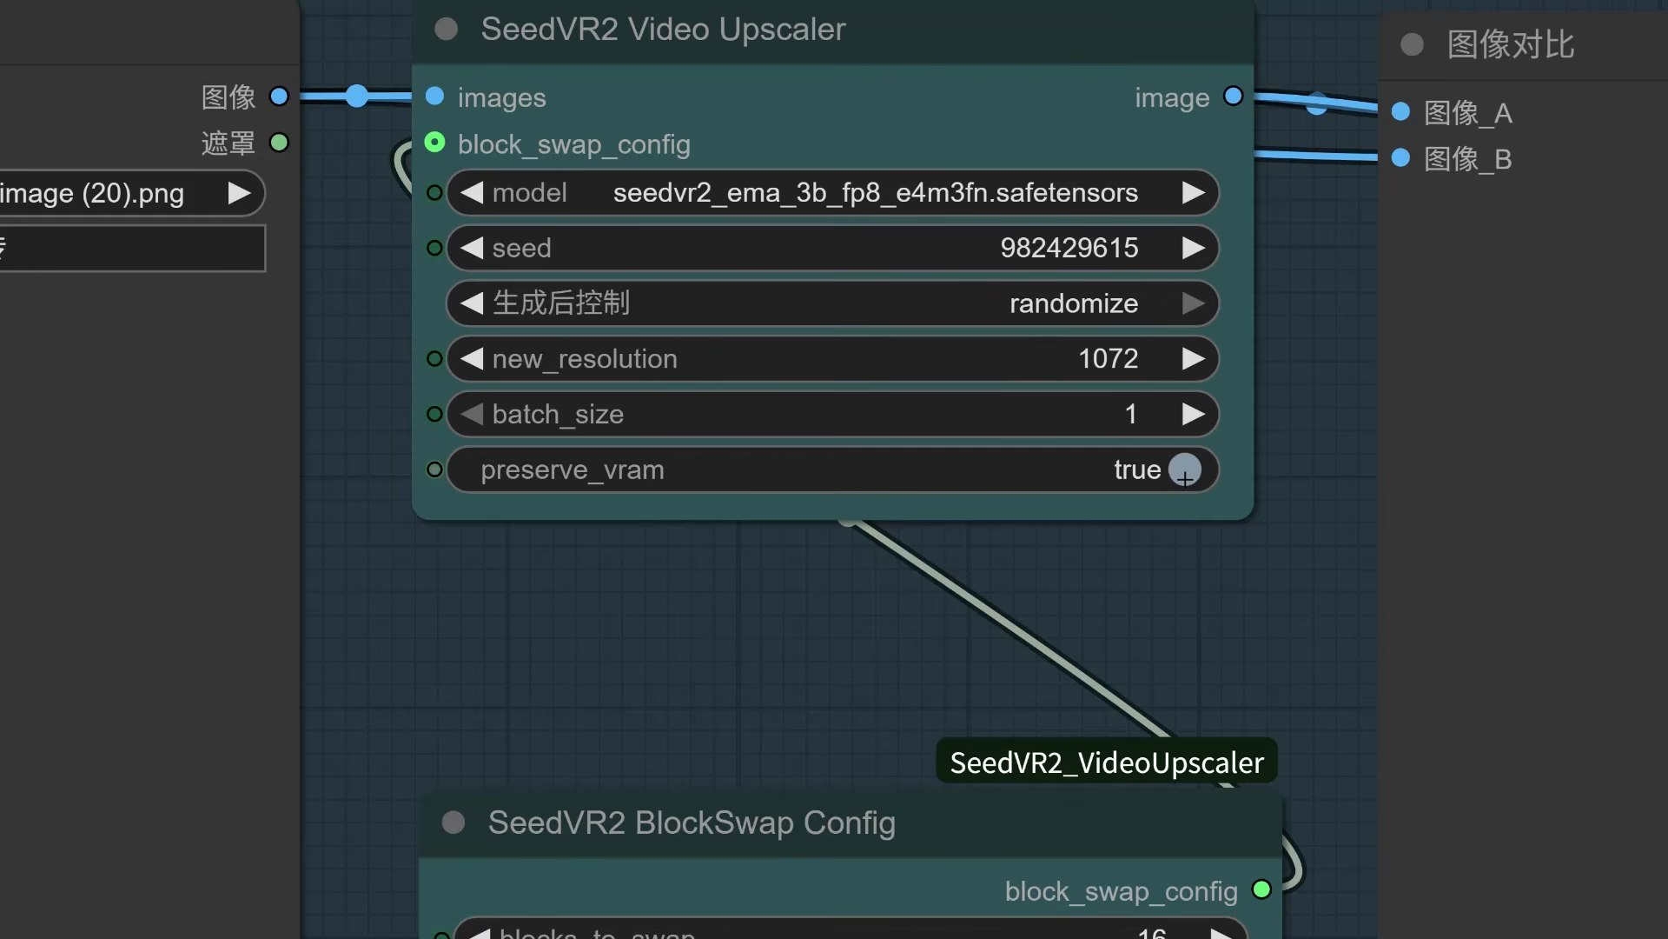
Step: Examine the SeedVR2 BlockSwap Config options up close, including blocks_to_swap, offload_io_components, cache_model and enable_debug
scroll(1091, 511, down, 5)
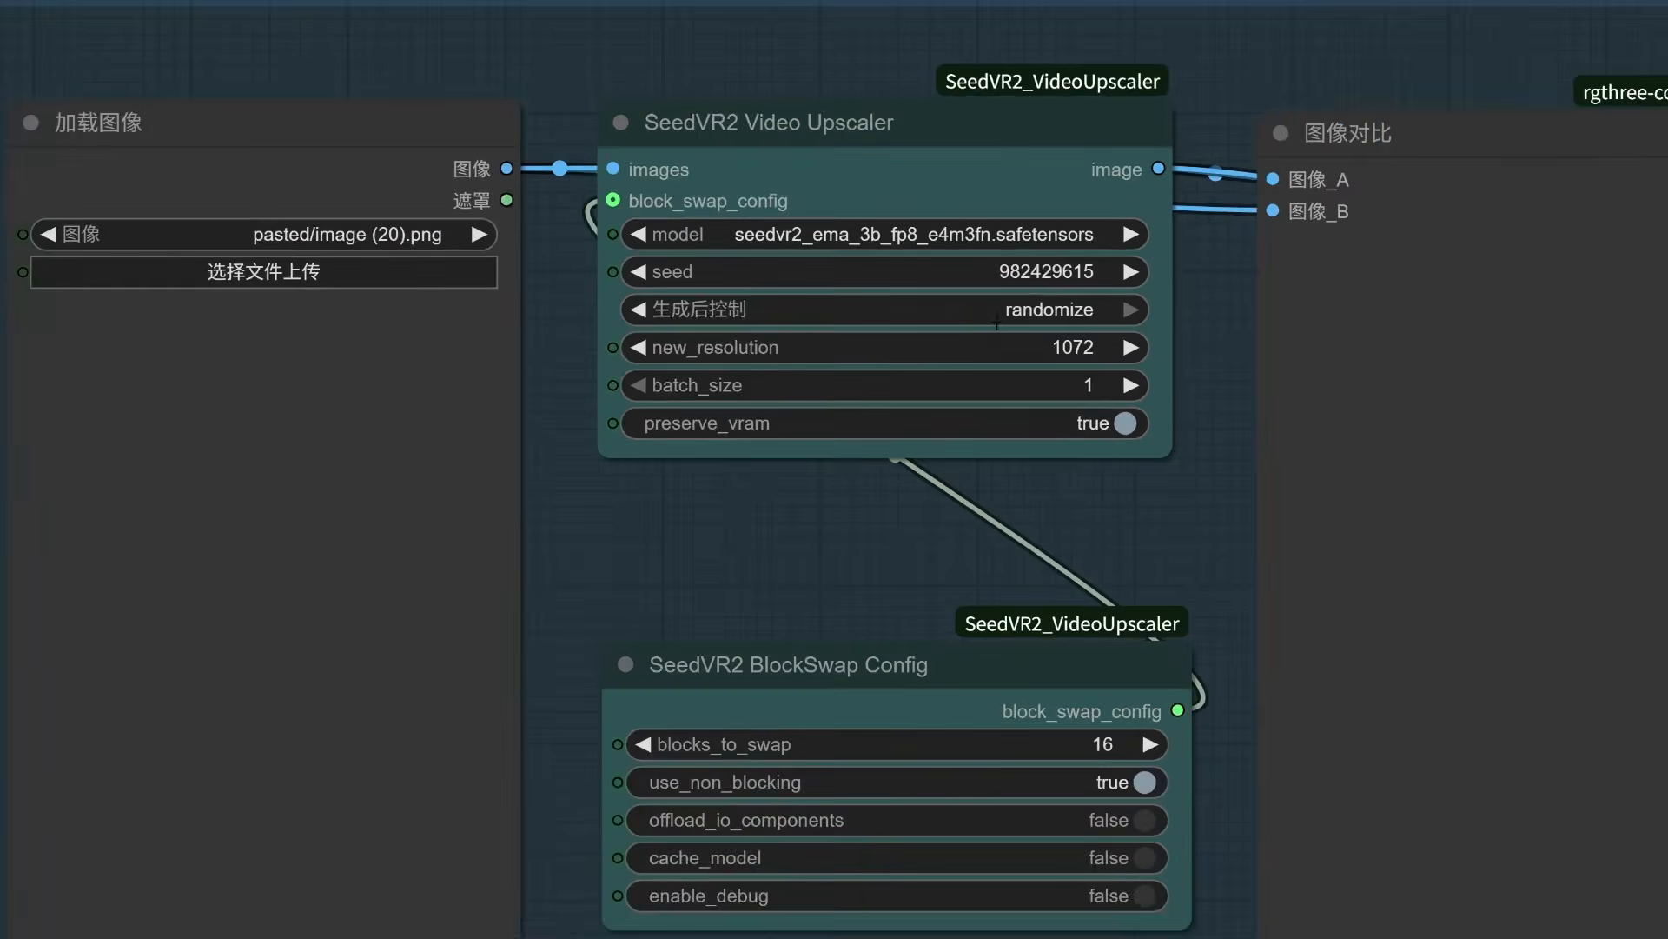
drag(1130, 532, 1144, 346)
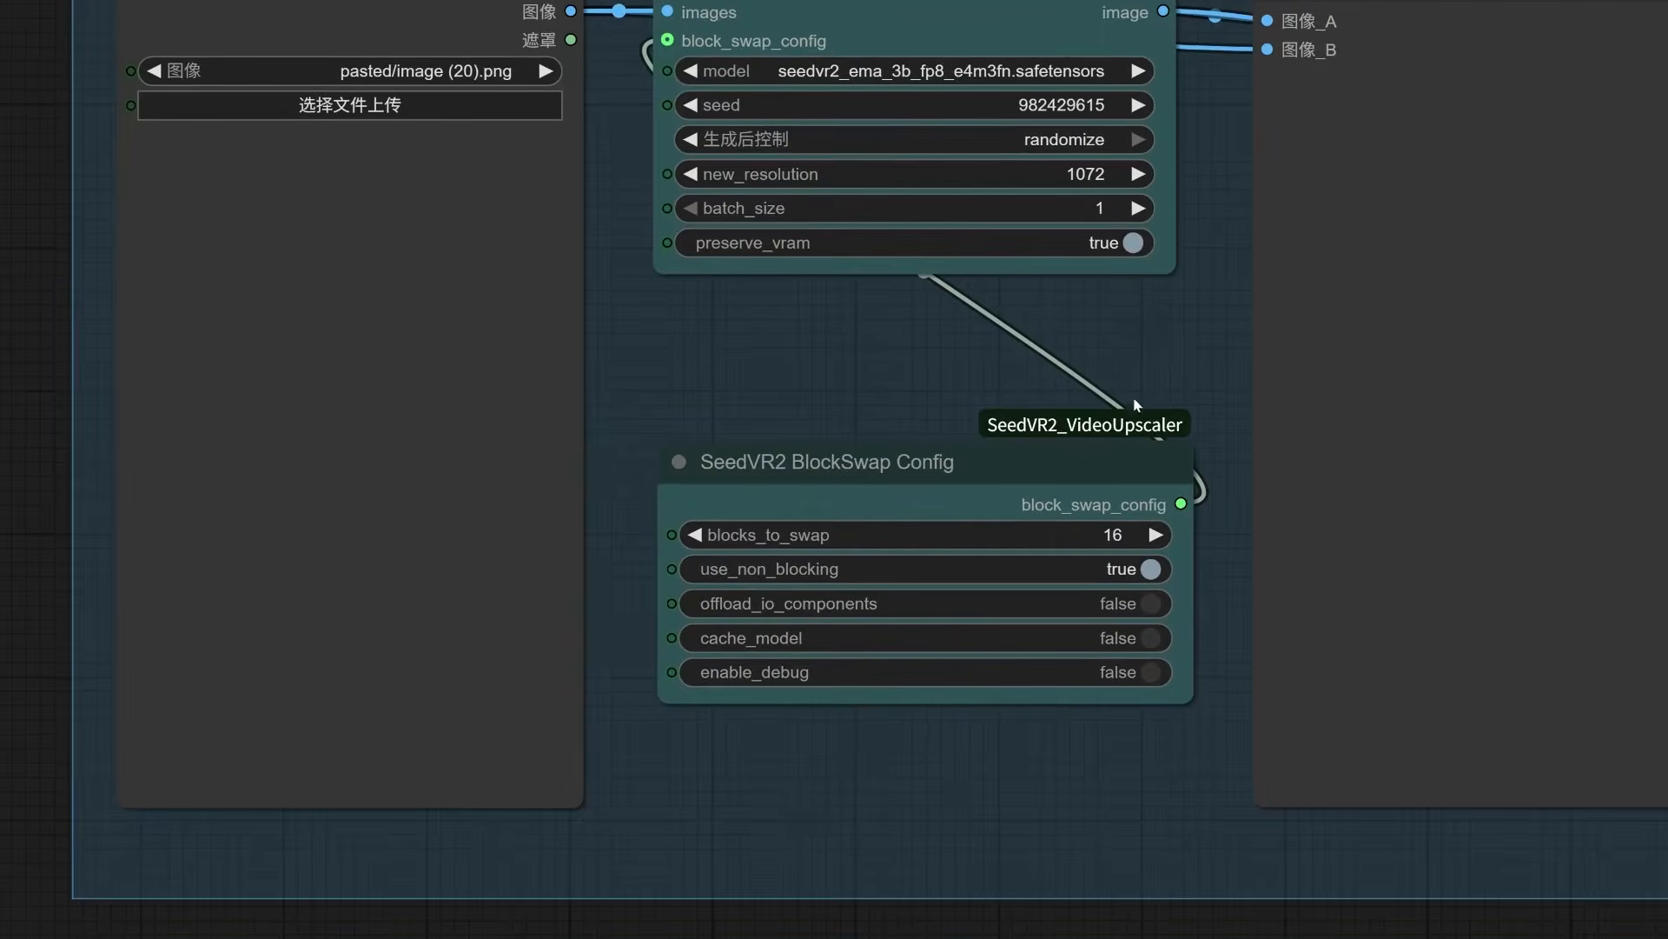
scroll(1028, 747, up, 3)
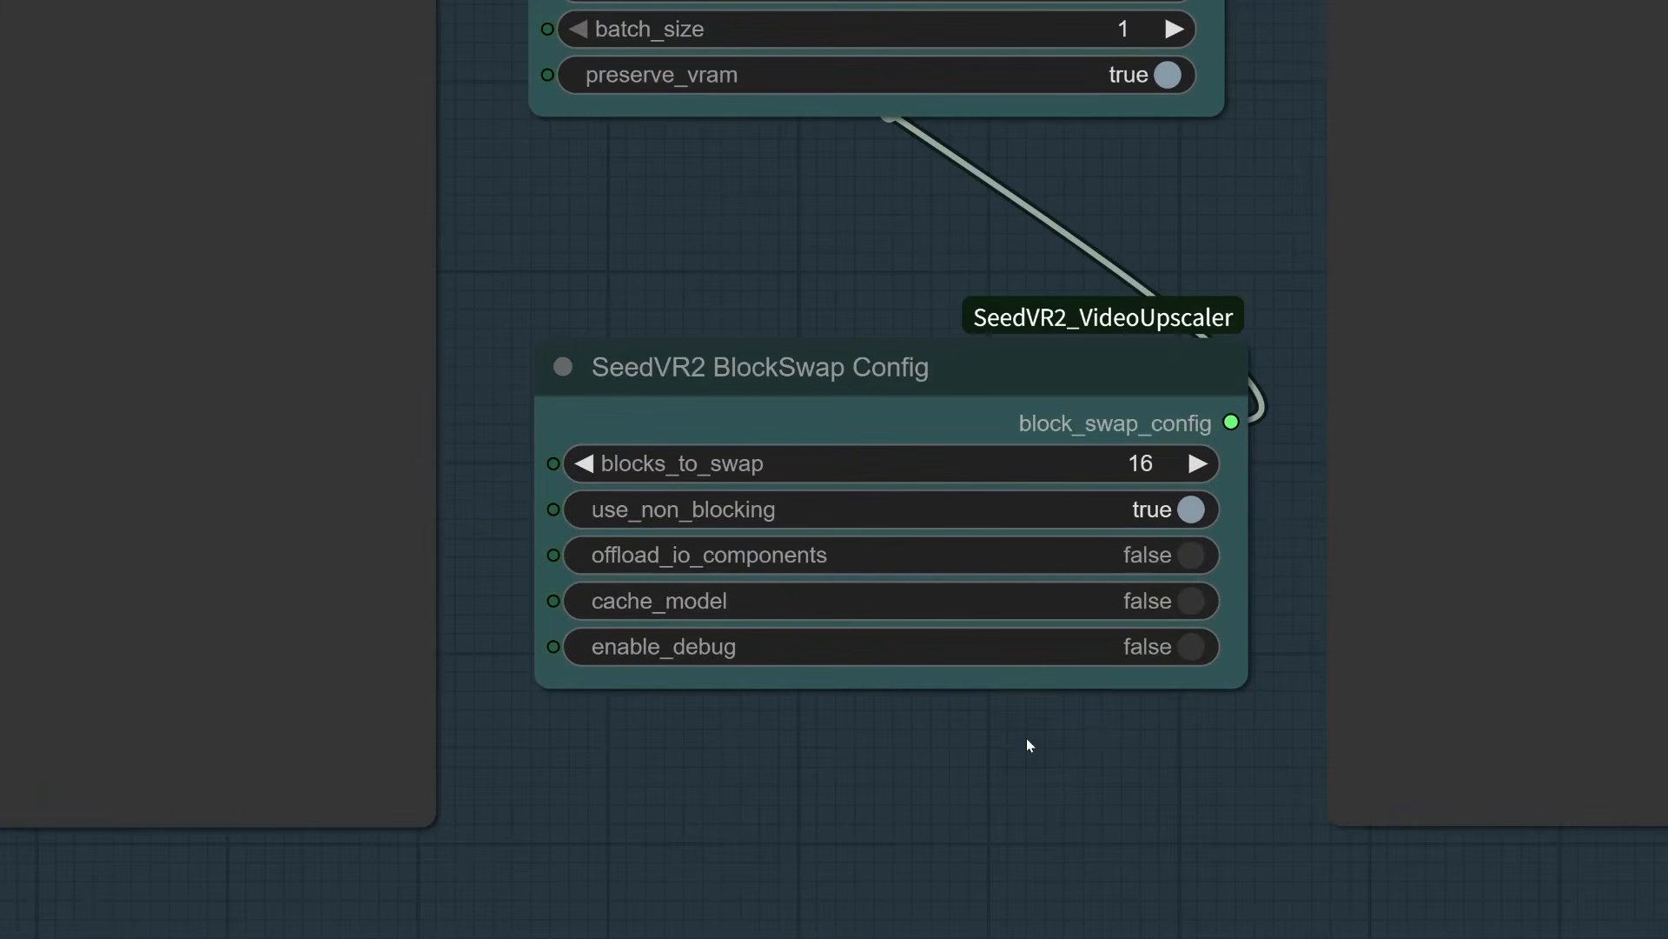
scroll(1035, 732, up, 2)
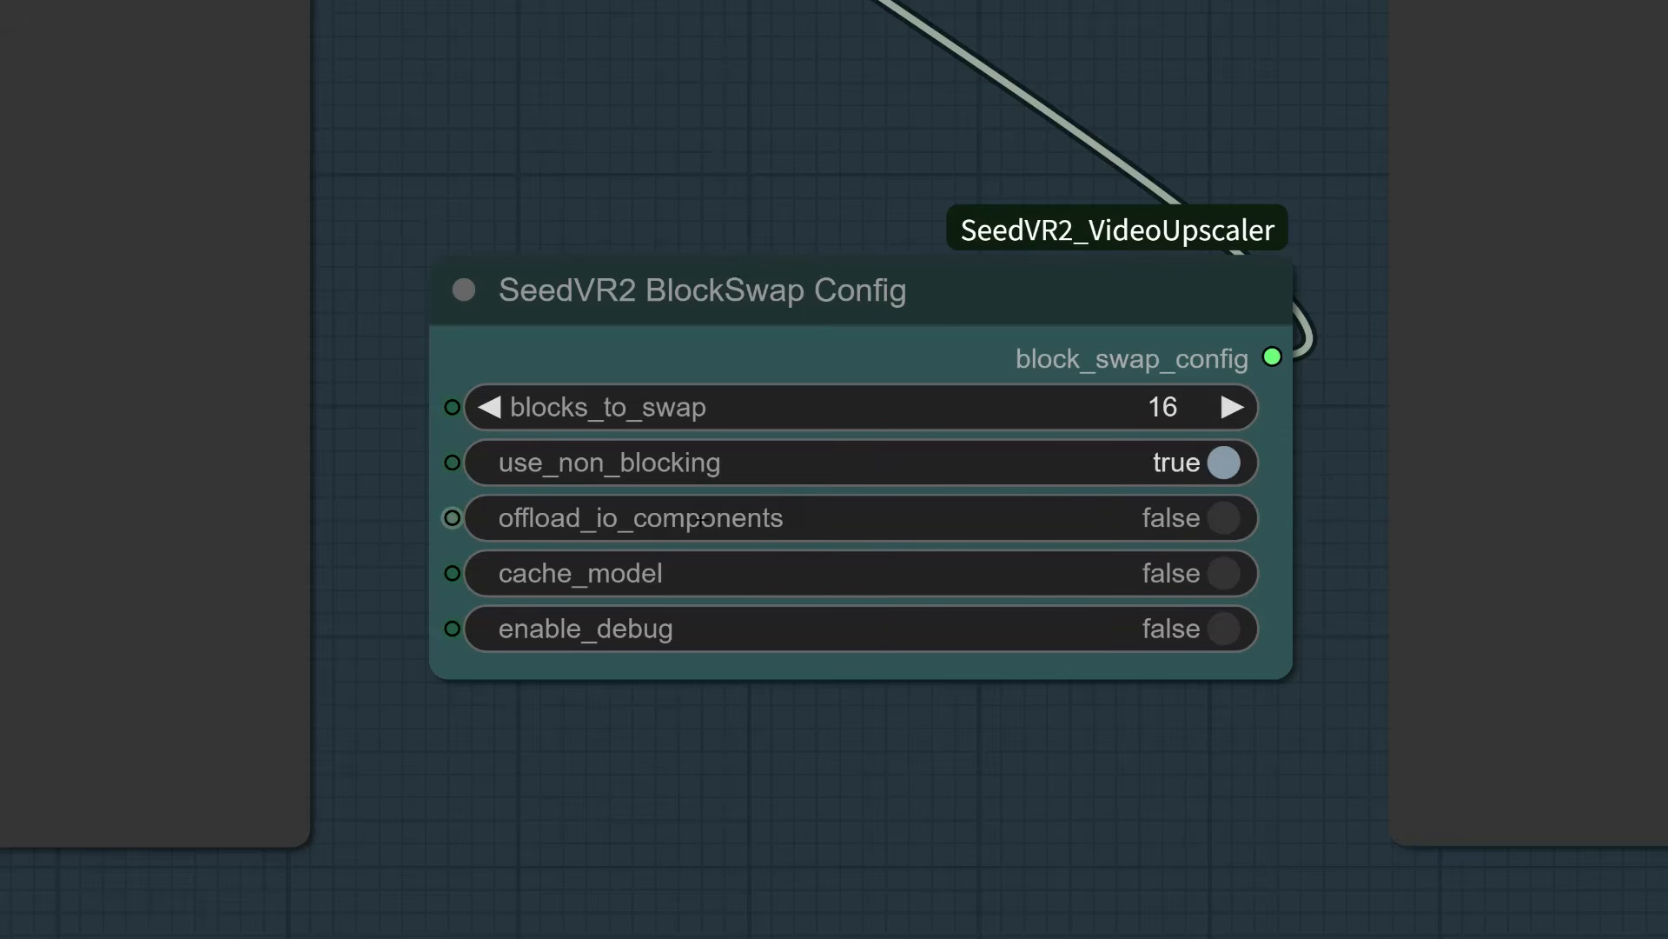
mouse_move(702, 522)
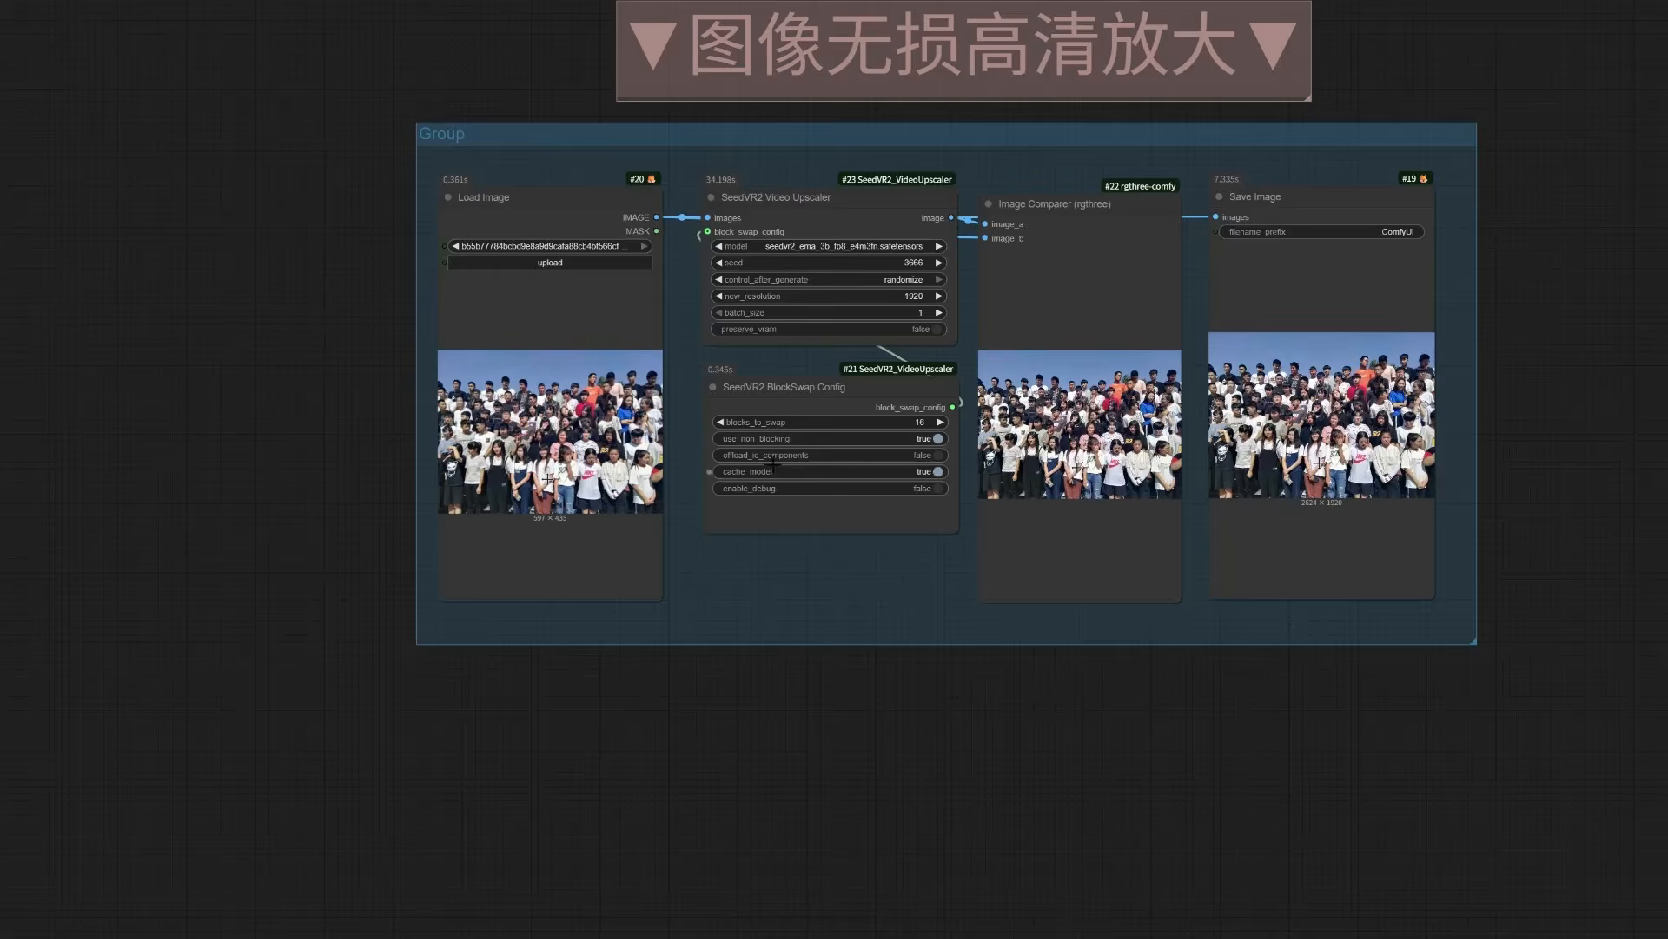
scroll(772, 462, up, 8)
scroll(836, 479, up, 10)
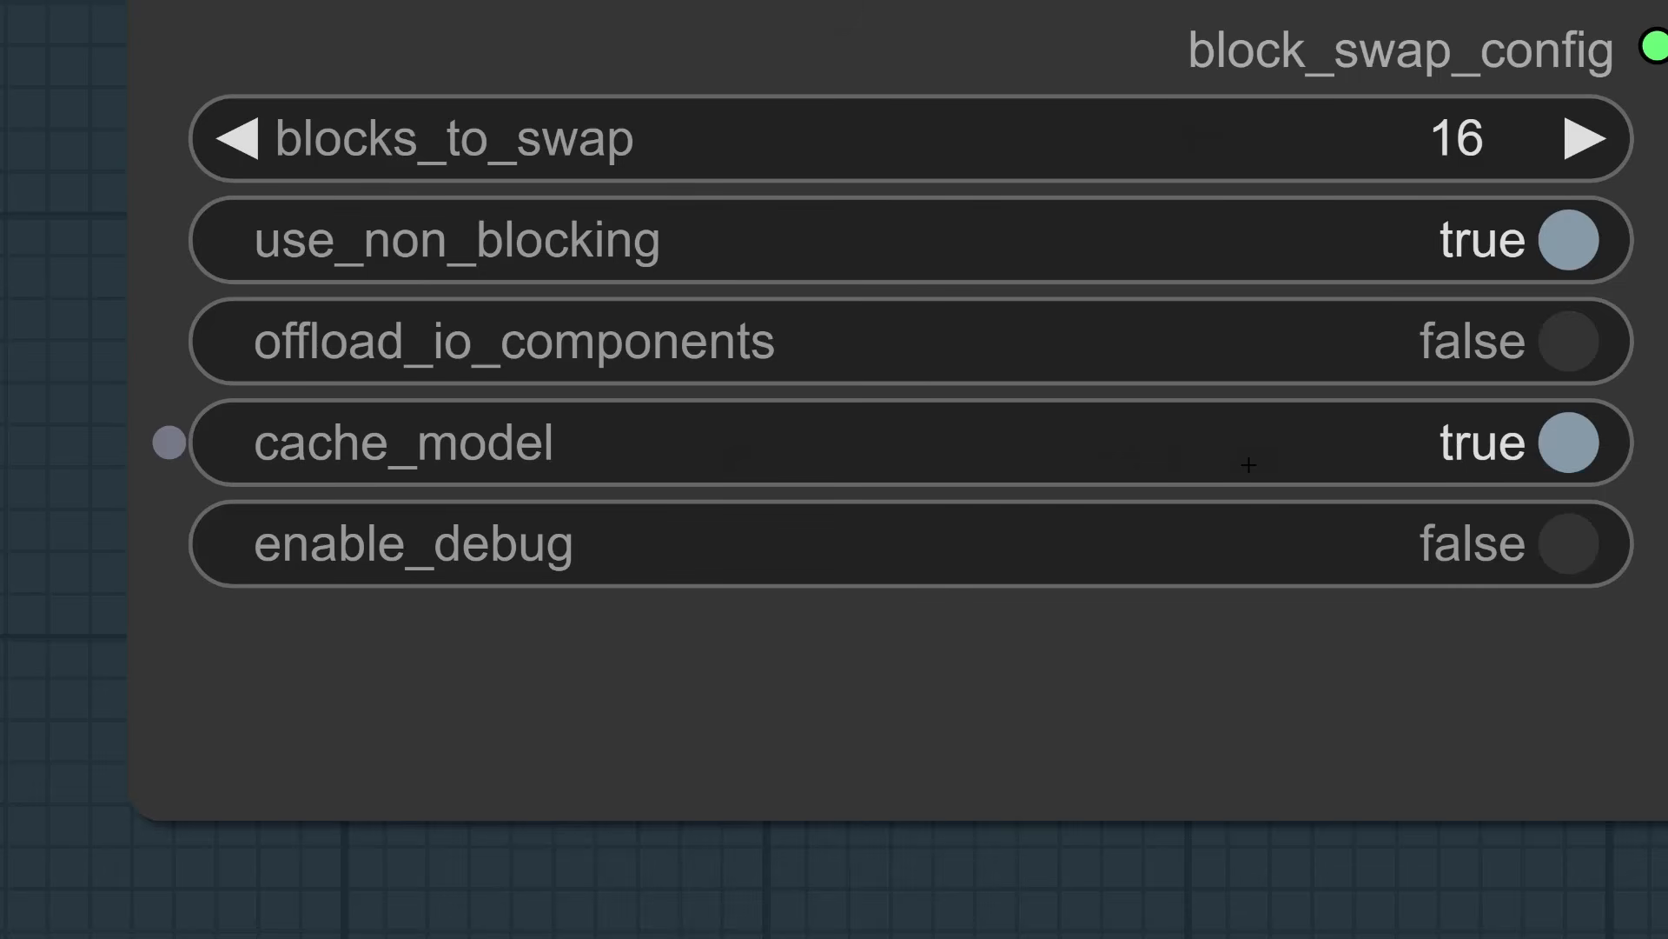
click(1147, 461)
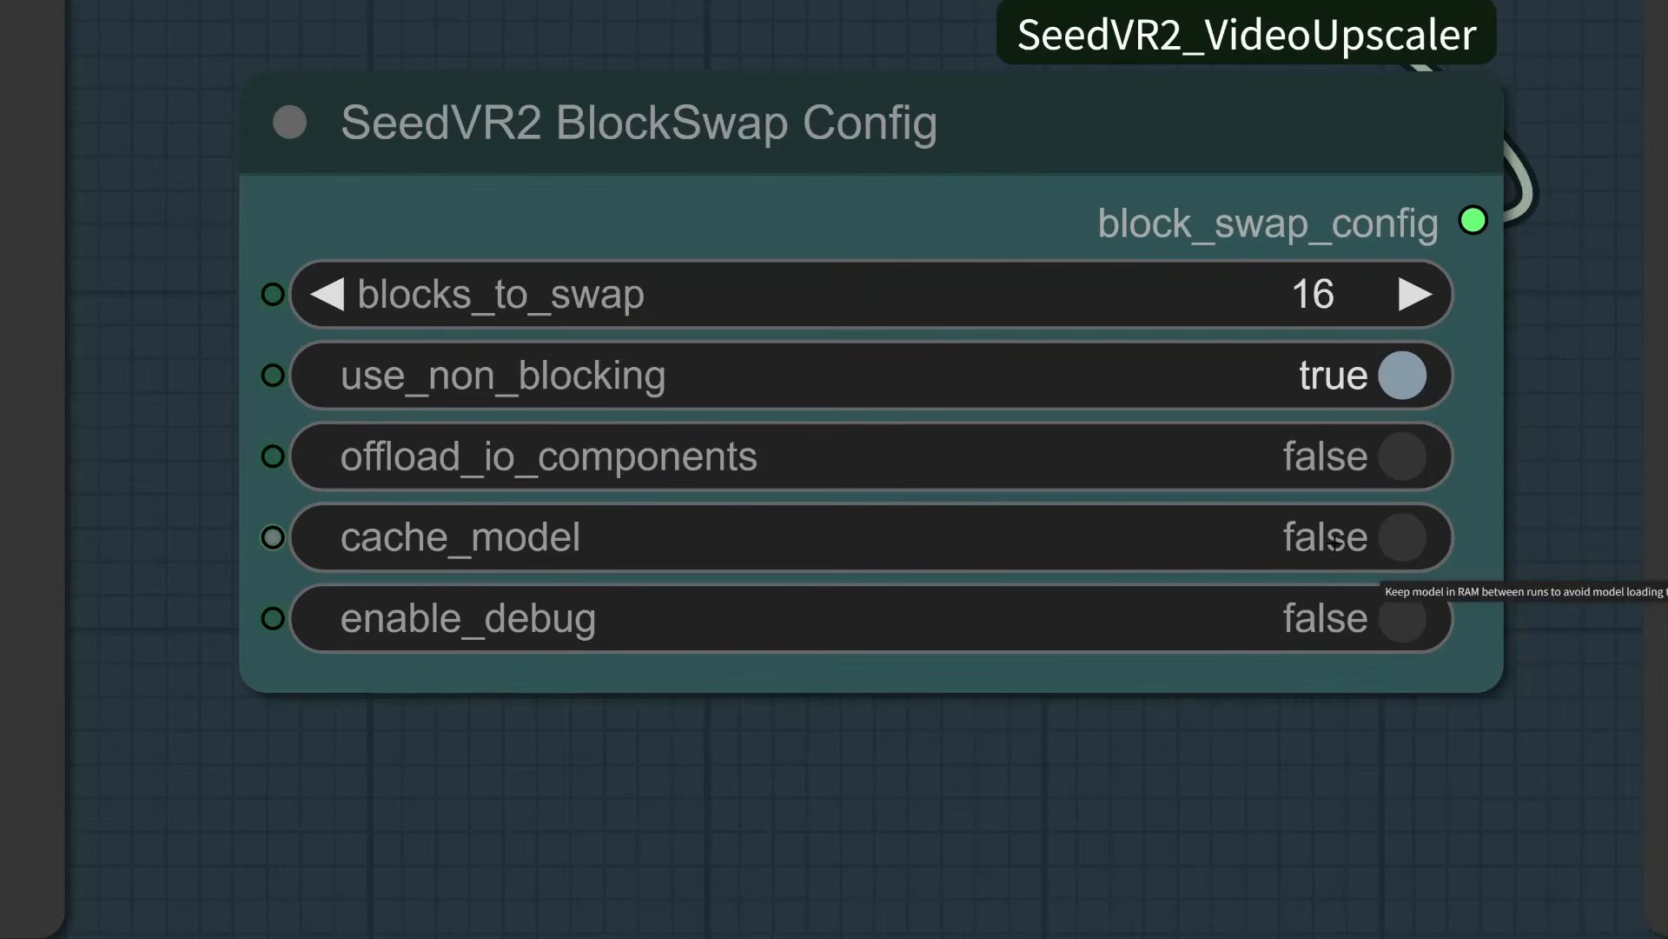
mouse_move(1246, 546)
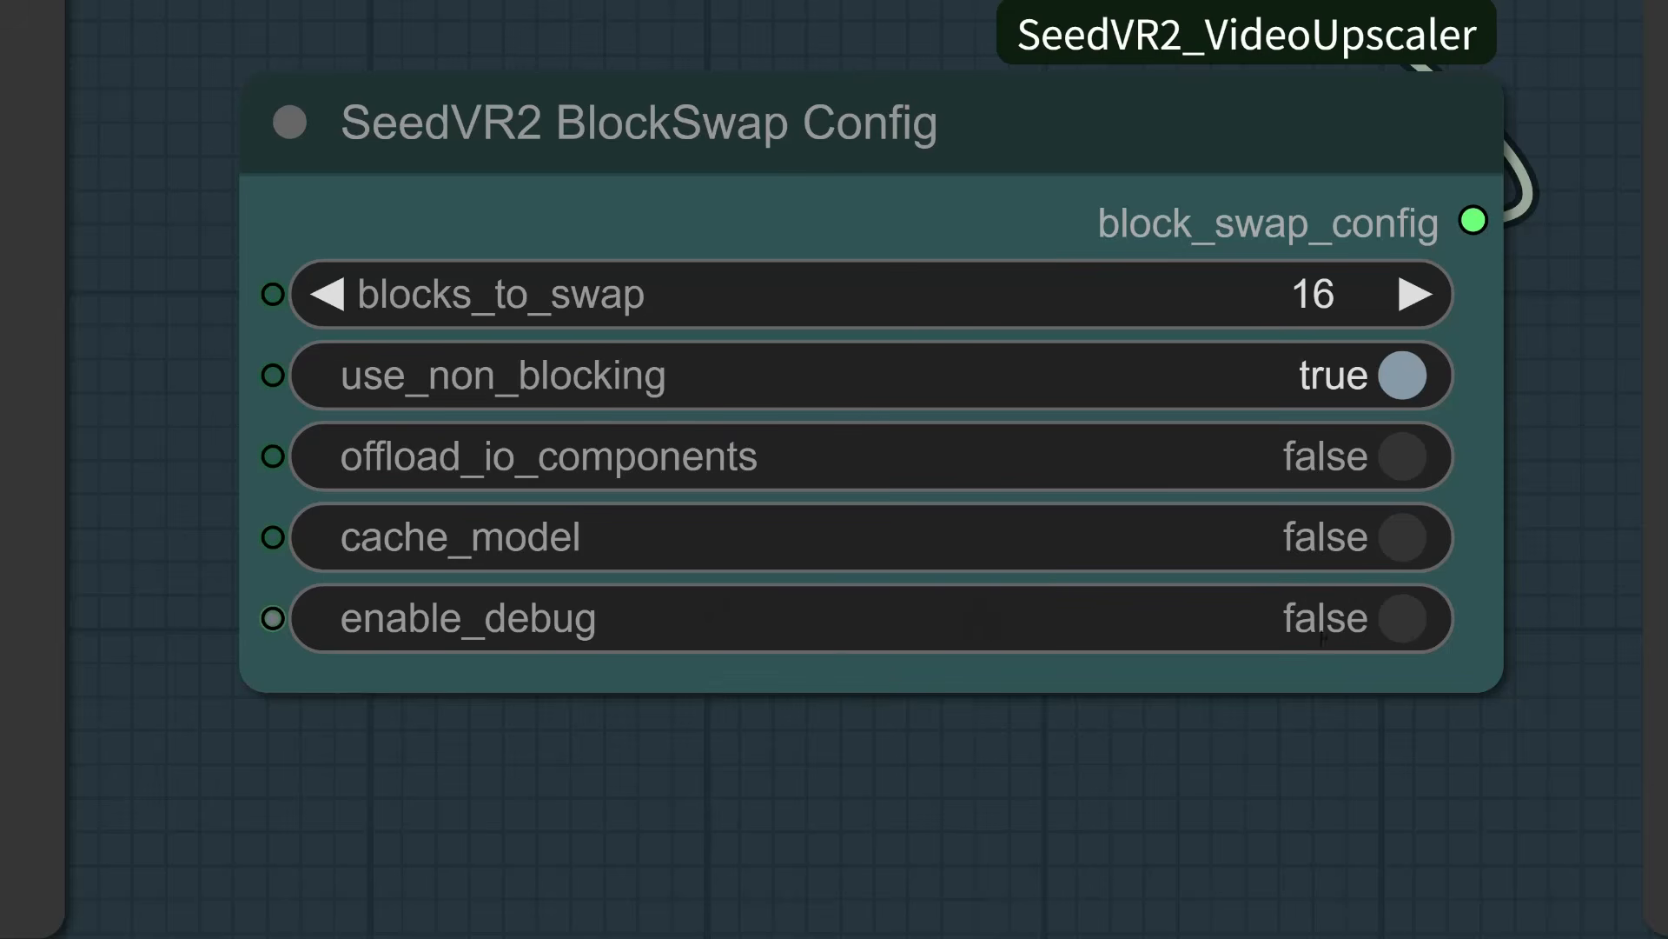
Step: Spread out the workflow nodes: load-image node further left, image-comparison node down to the group's lower edge, SeedVR2 Video Upscaler slightly up and right
scroll(883, 685, down, 12)
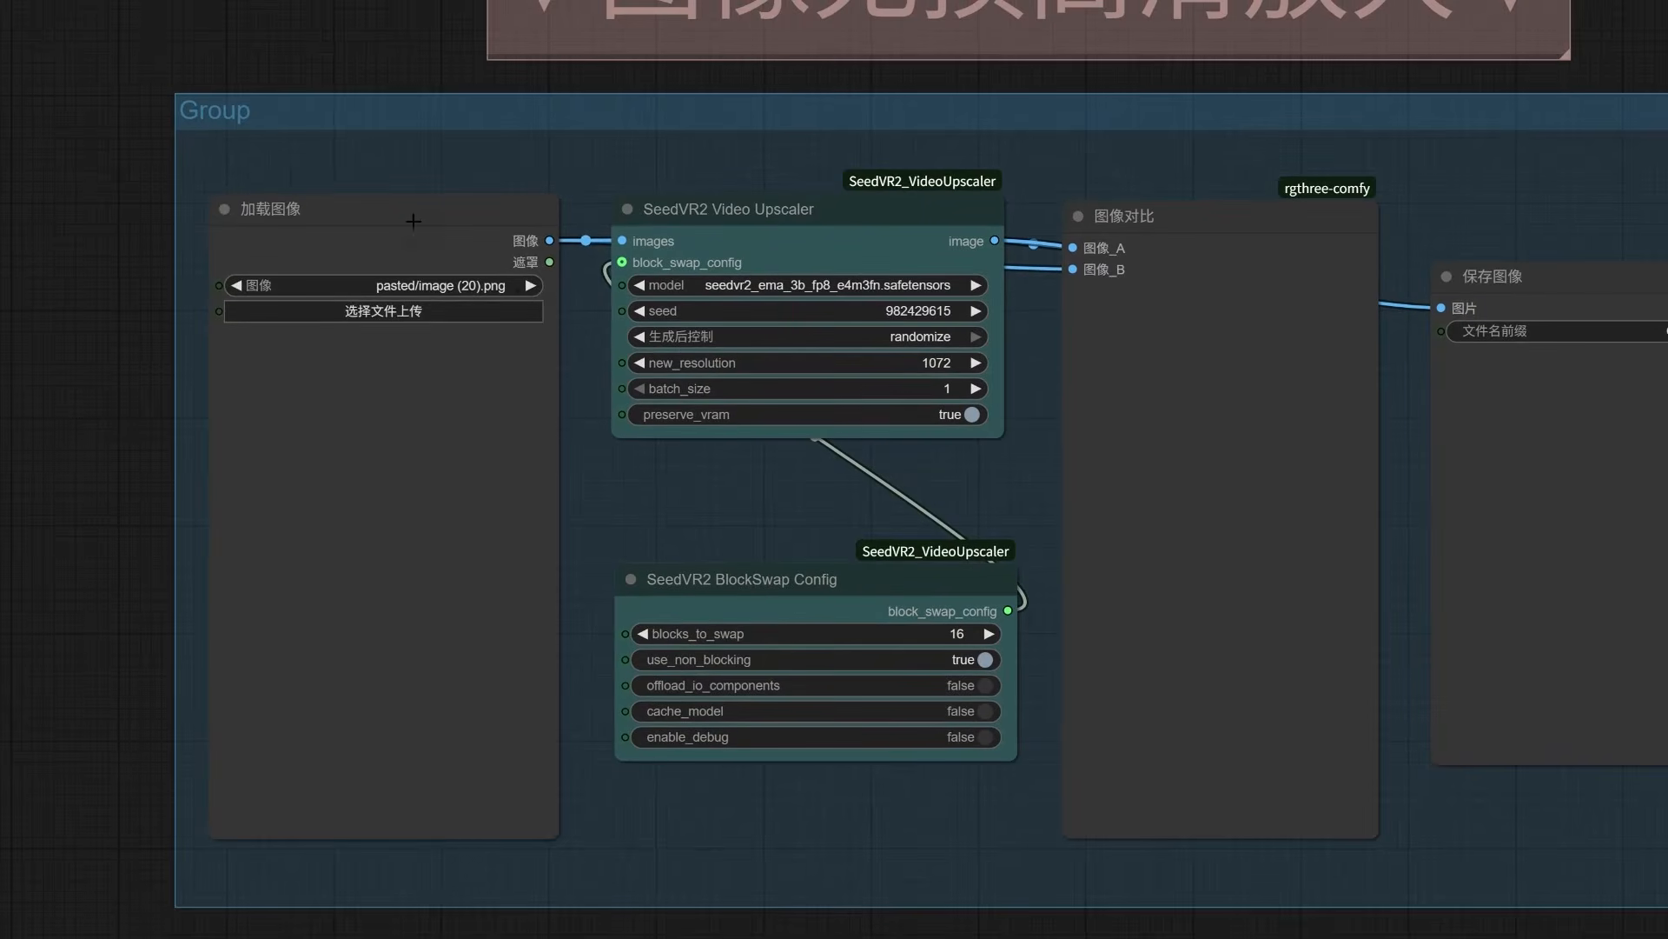
mouse_move(413, 220)
mouse_down()
mouse_move(363, 224)
mouse_move(386, 223)
mouse_up()
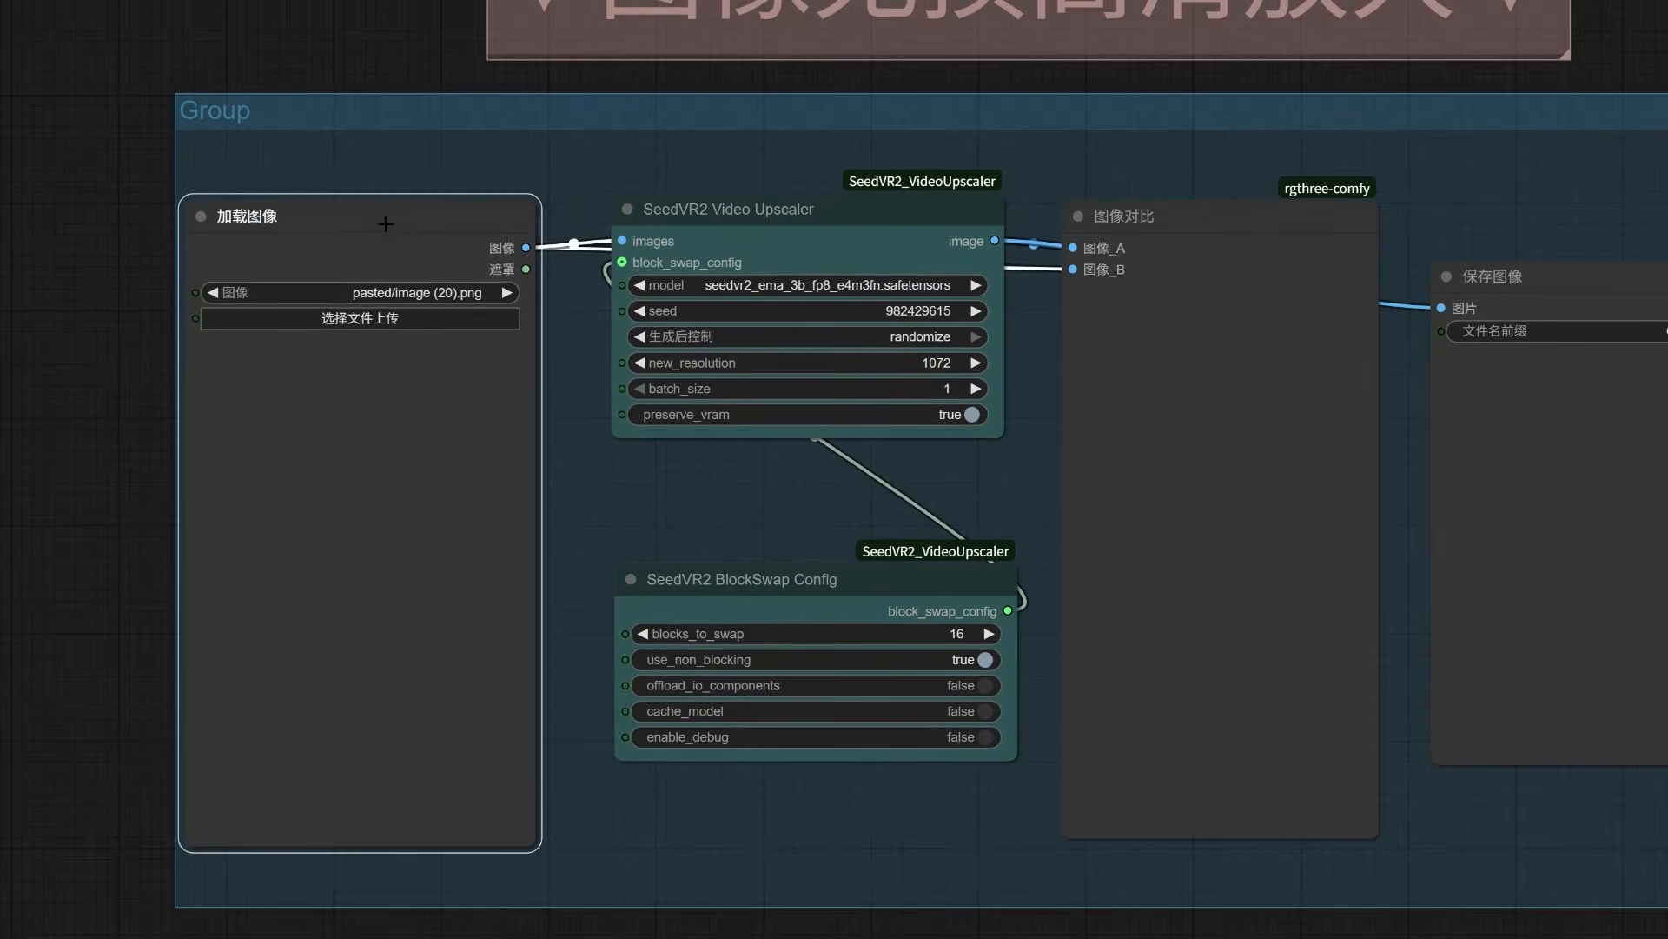
drag(1156, 213, 1206, 783)
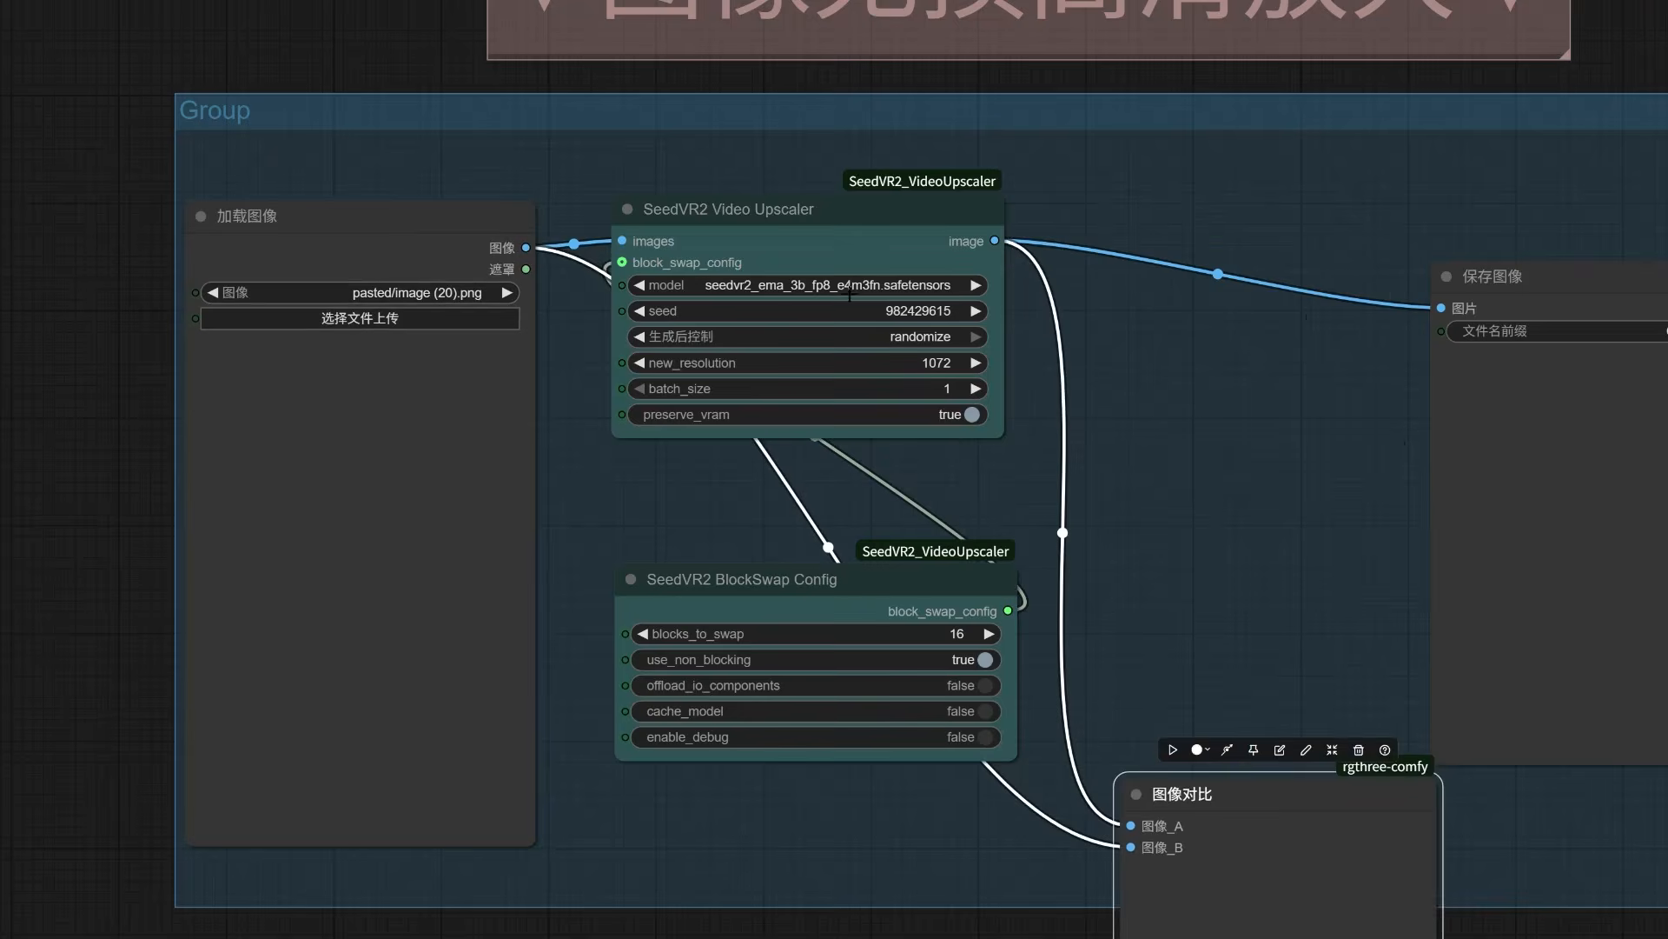
drag(779, 215, 811, 199)
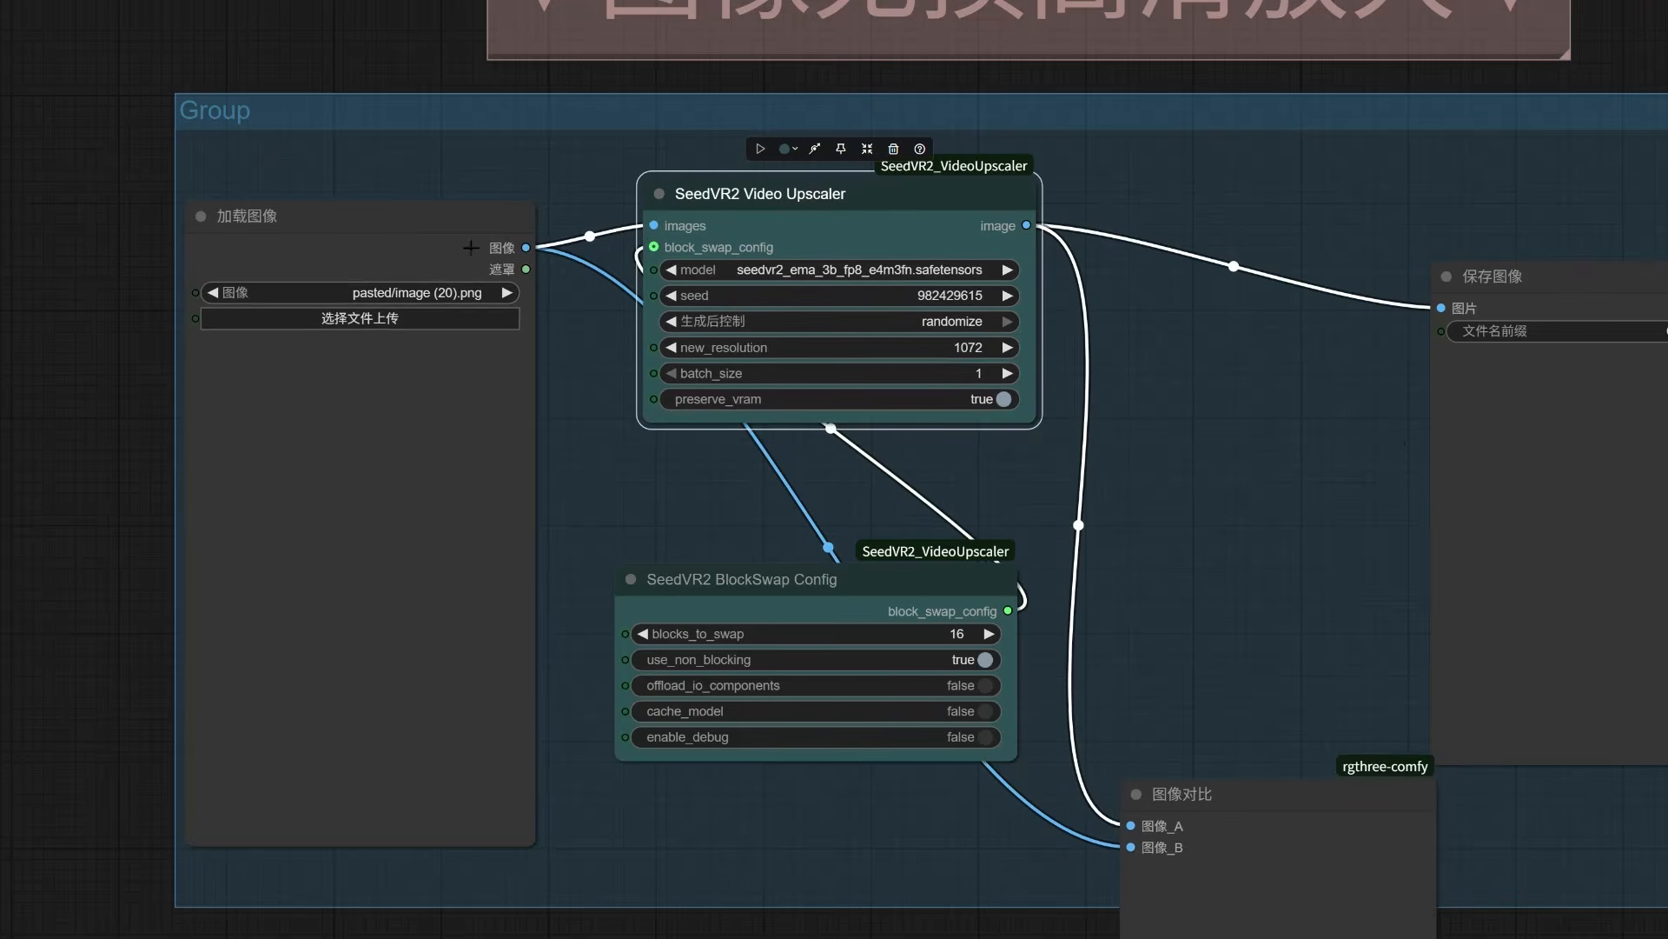
Step: Place the BlockSwap Config node directly beneath the upscaler and move the save-image and image-comparison nodes up
drag(862, 603, 876, 546)
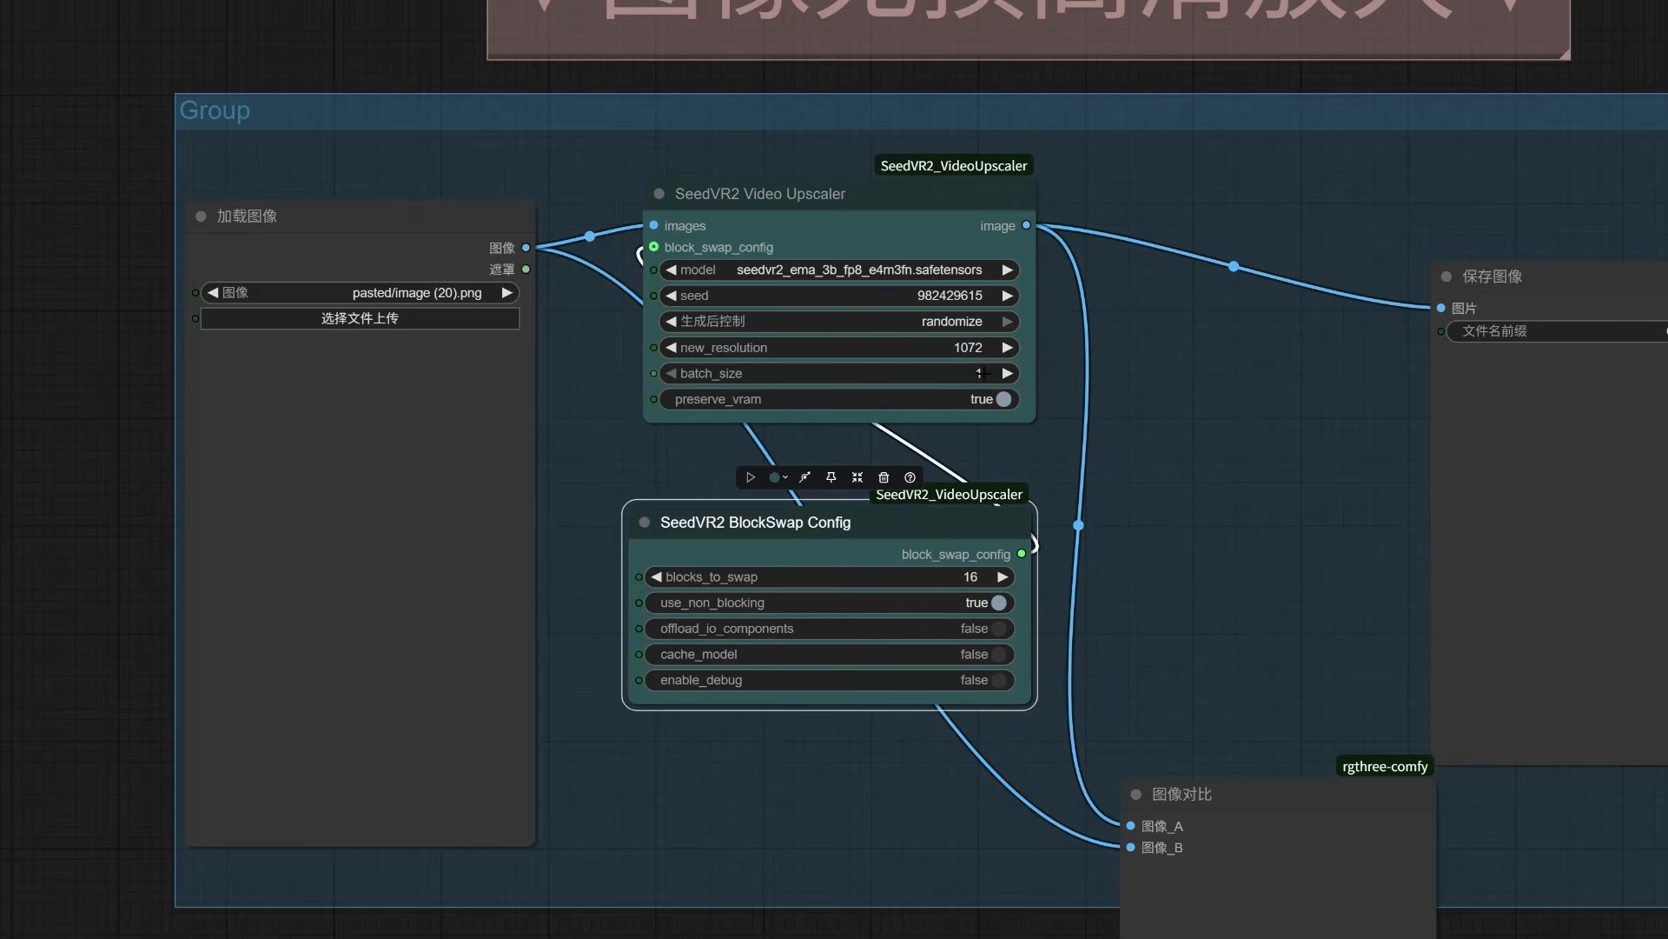
drag(935, 520, 950, 489)
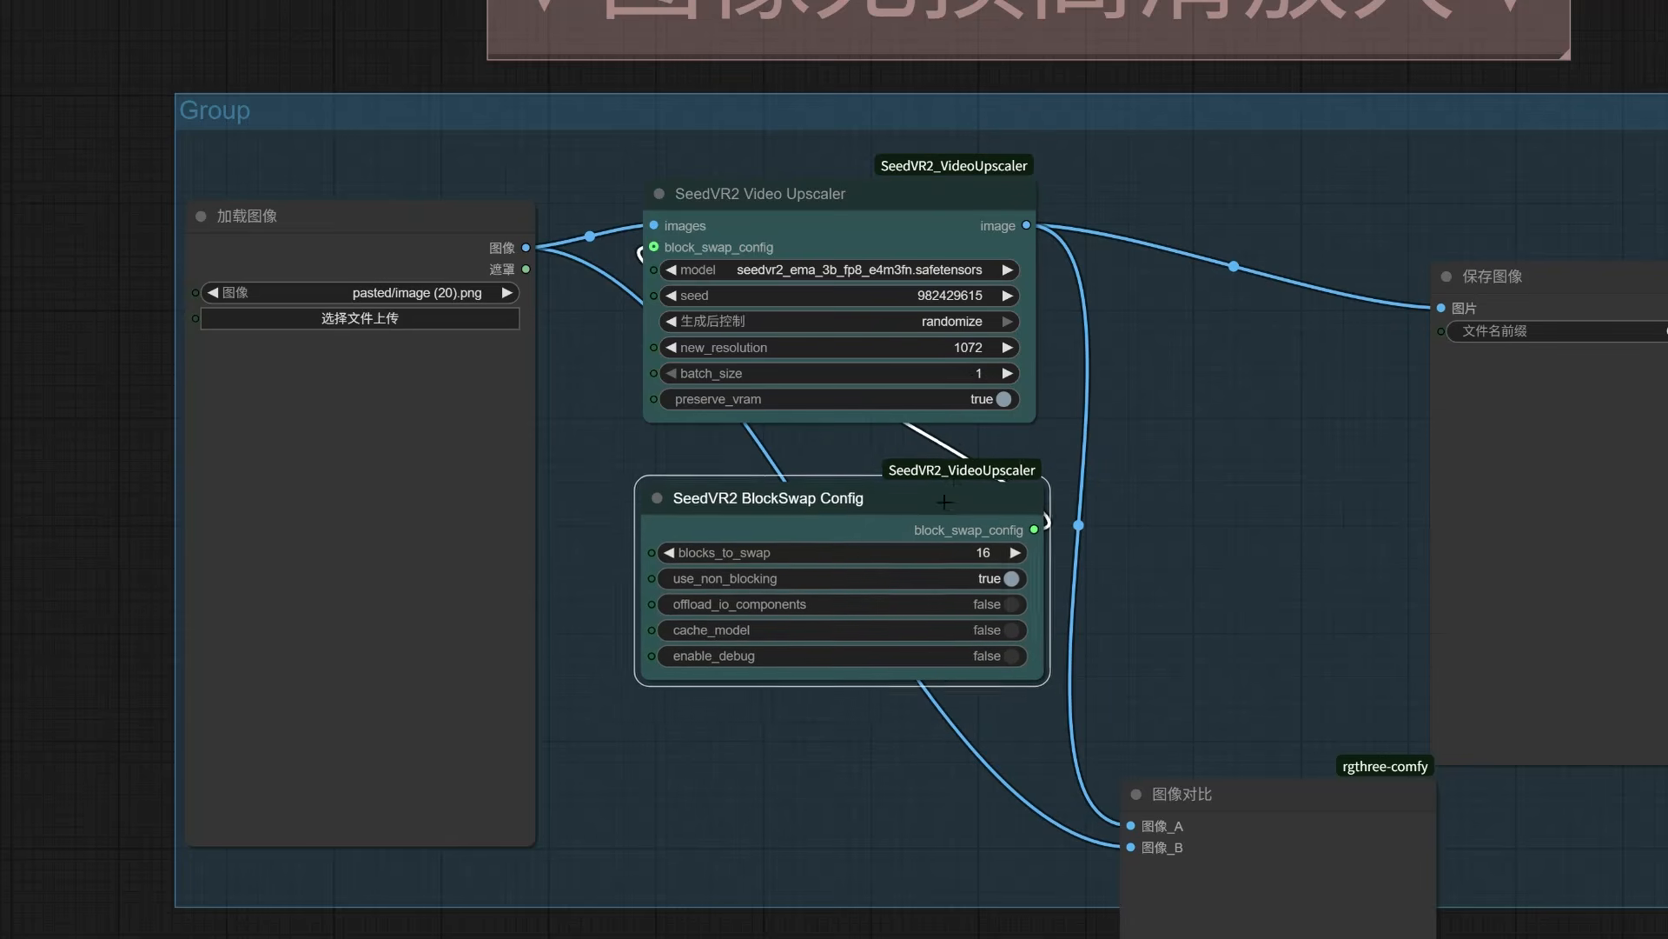
drag(1549, 289, 1485, 181)
drag(1242, 791, 1207, 488)
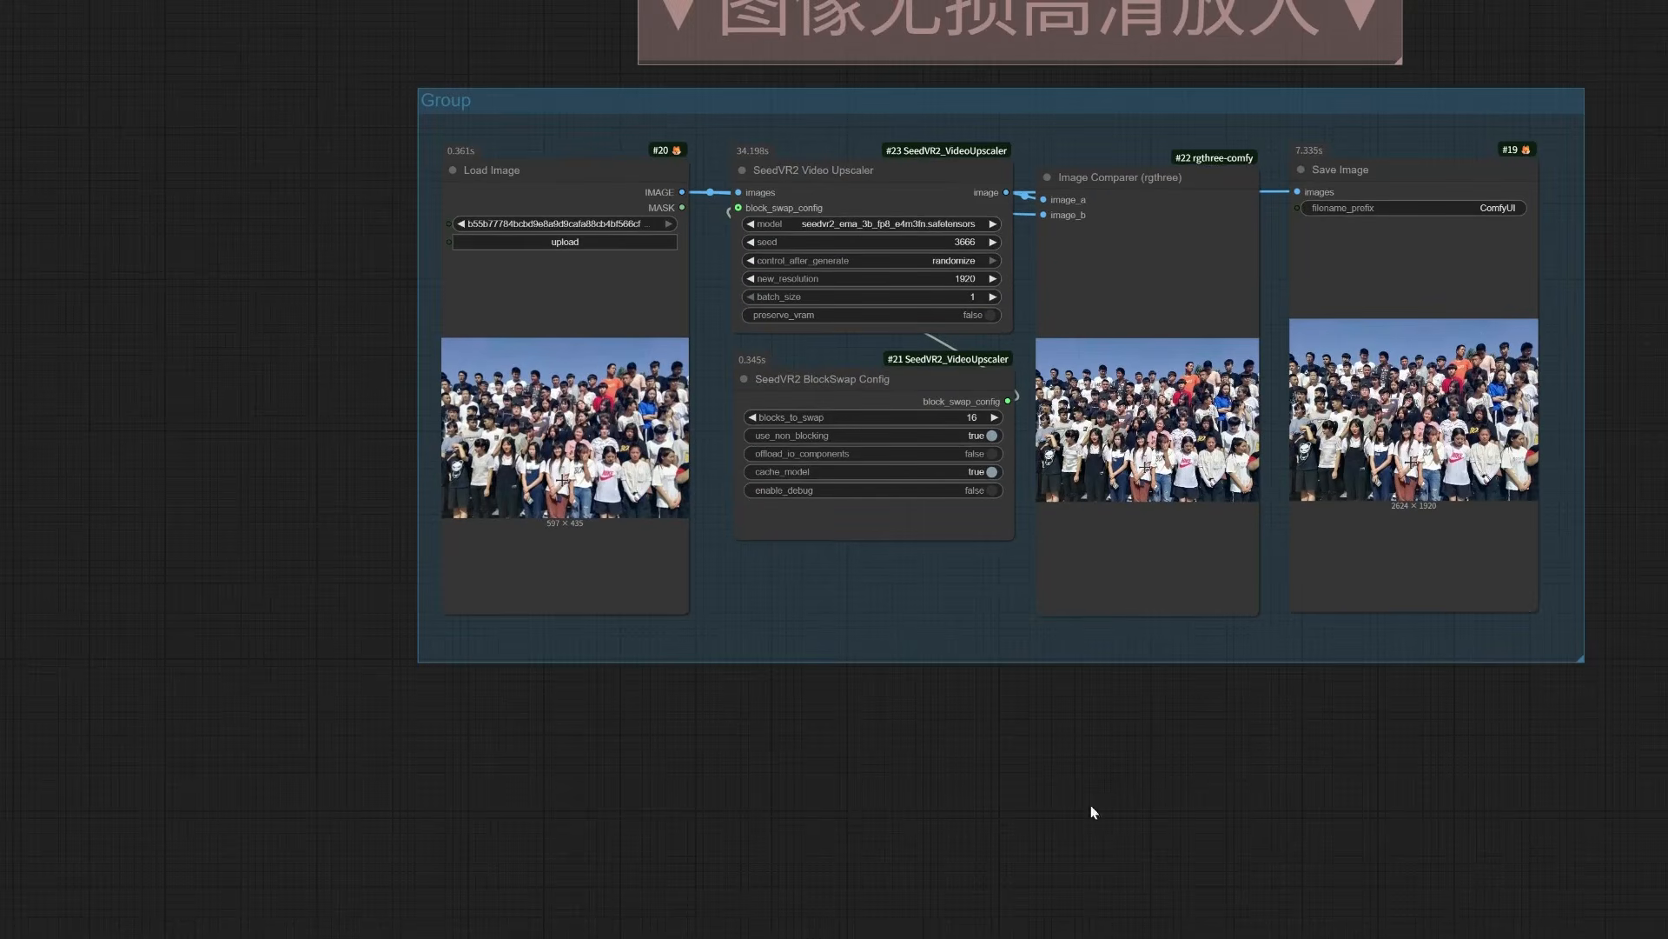
Step: Switch to File Explorer and open the dow folder on the PS2000W (G:) drive
click(227, 937)
click(228, 879)
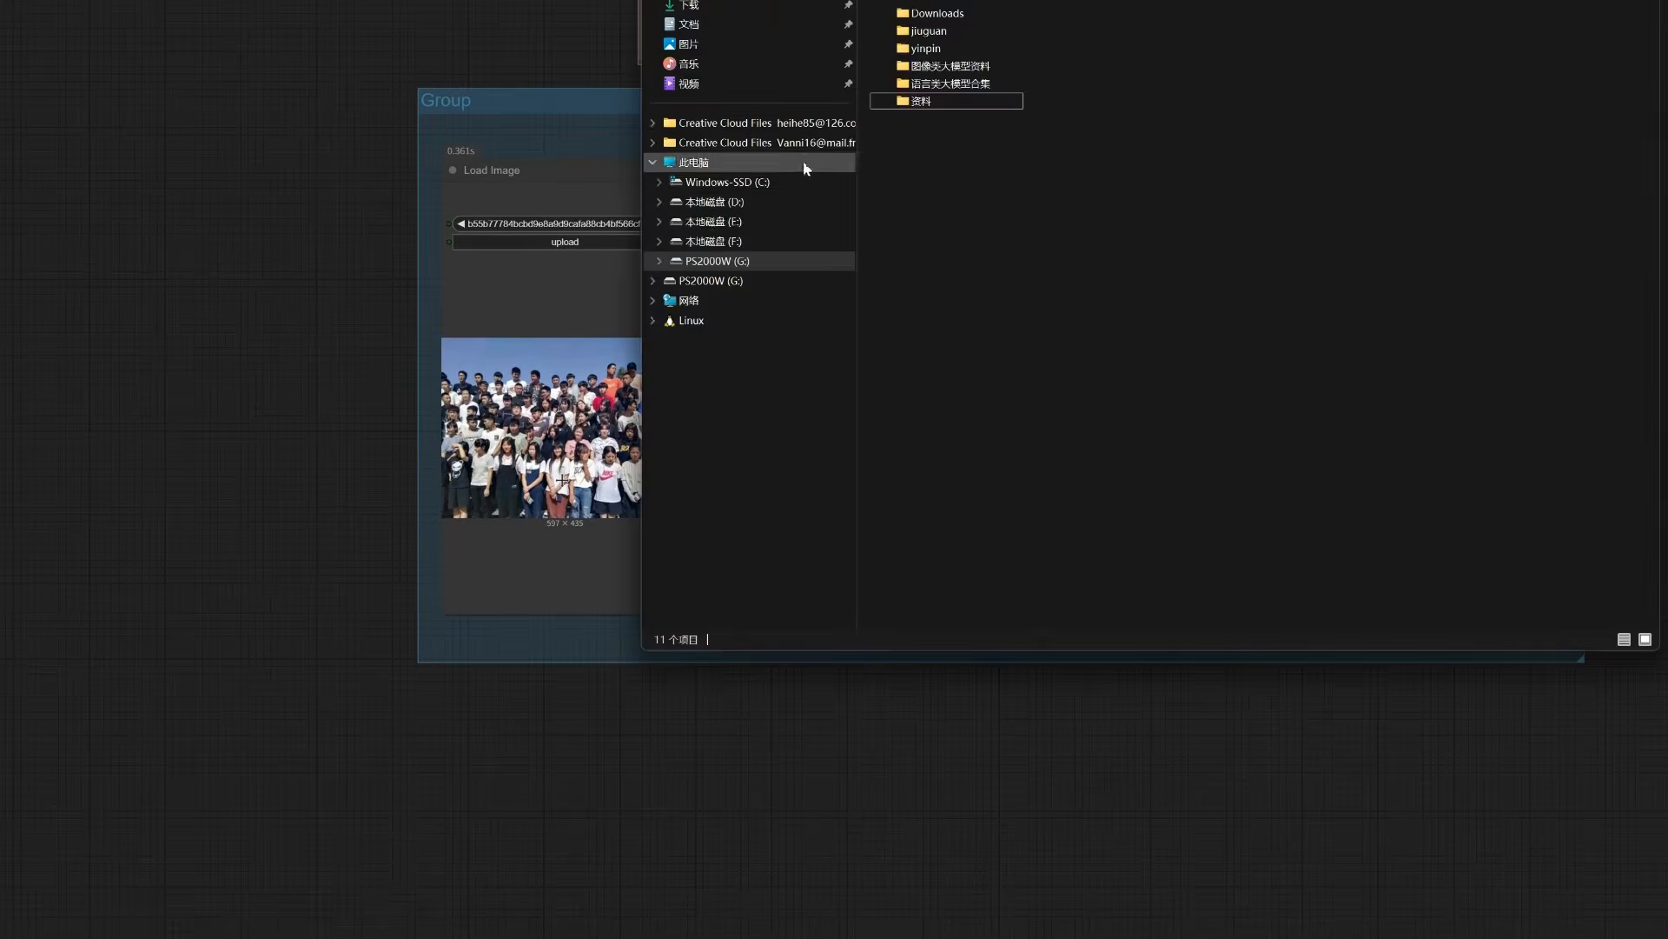
drag(1101, 0, 1028, 93)
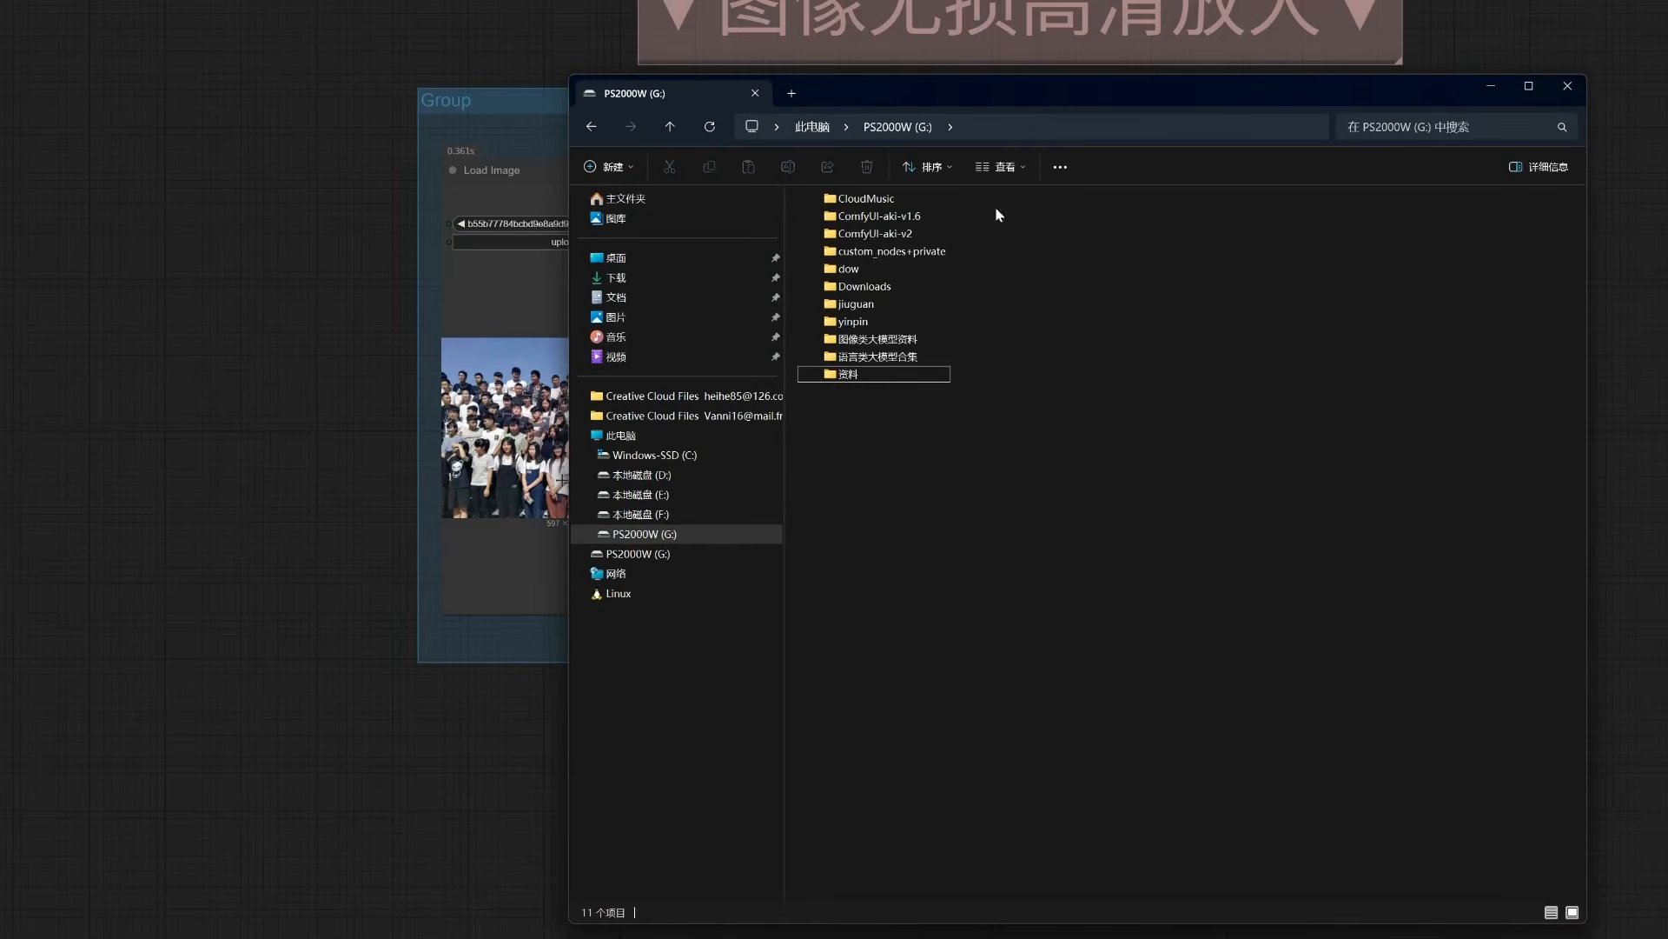
double_click(852, 271)
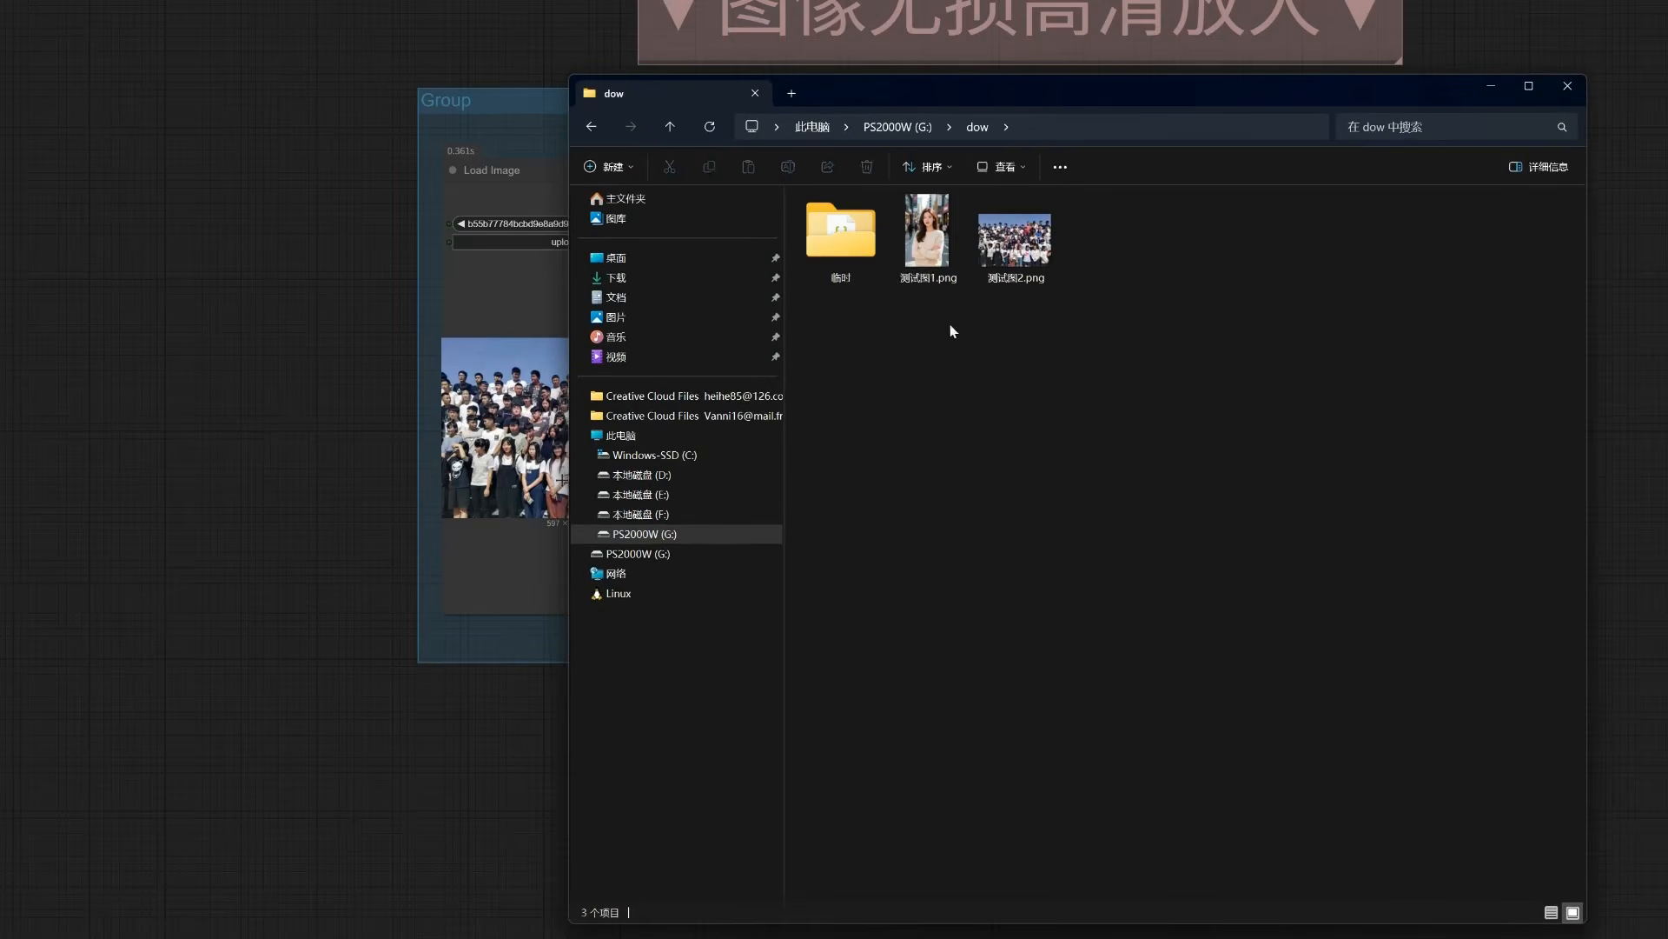
Step: Open 测试图1.png in the image viewer and inspect the woman's face and sweater at high magnification
click(914, 244)
double_click(915, 244)
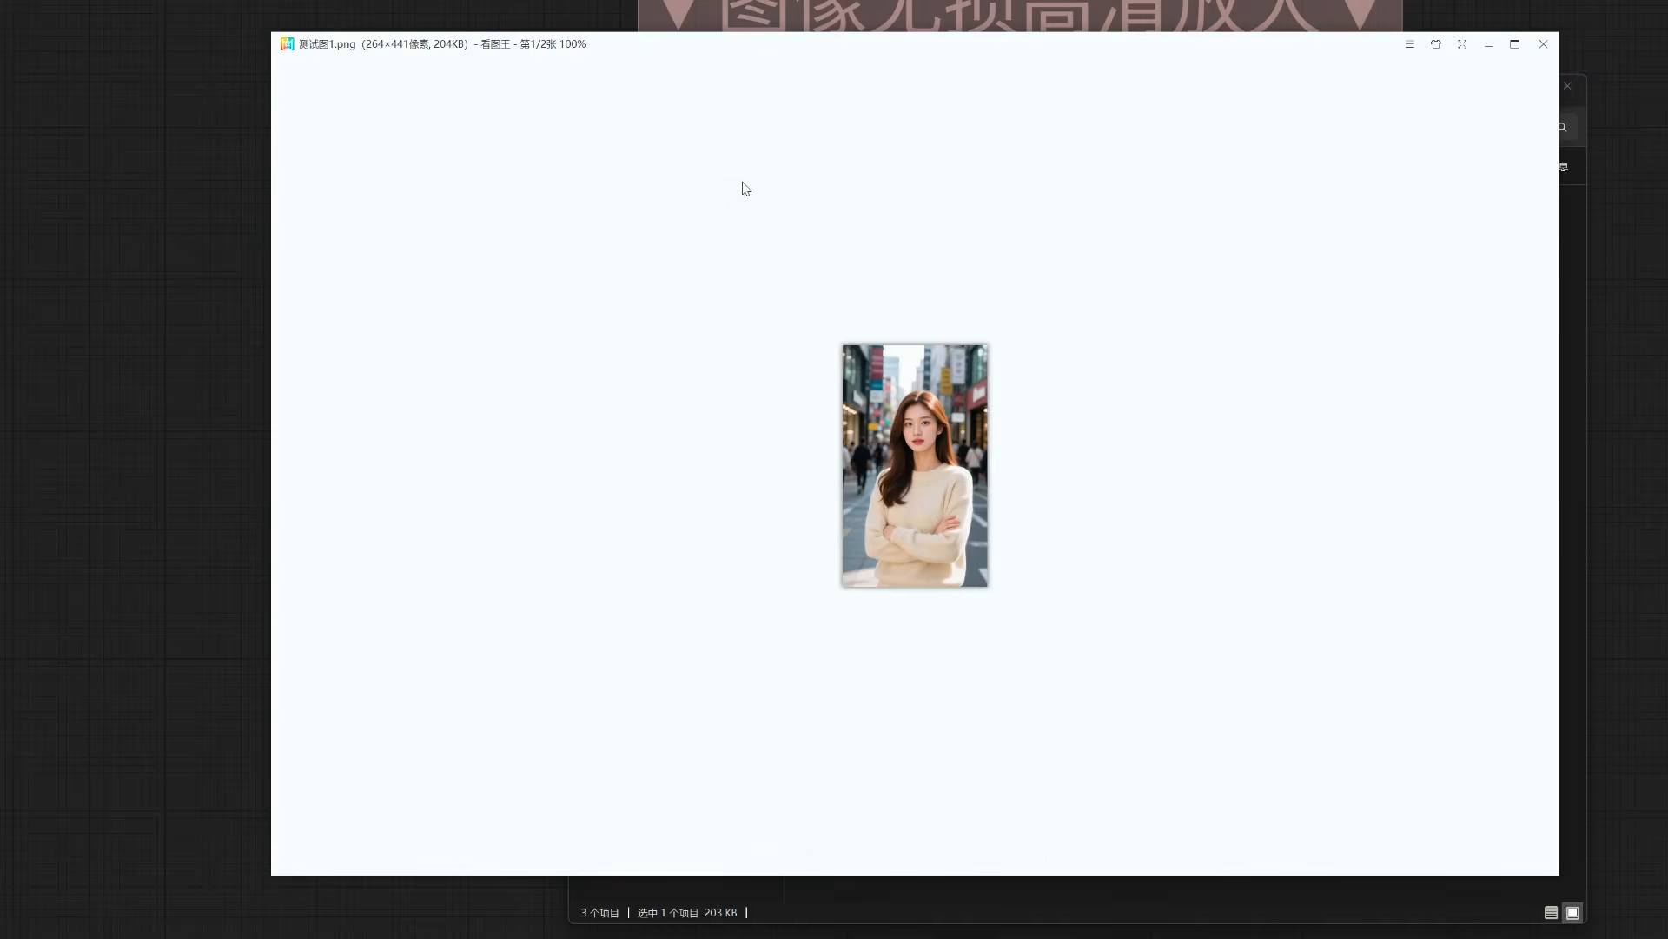
scroll(1043, 451, up, 6)
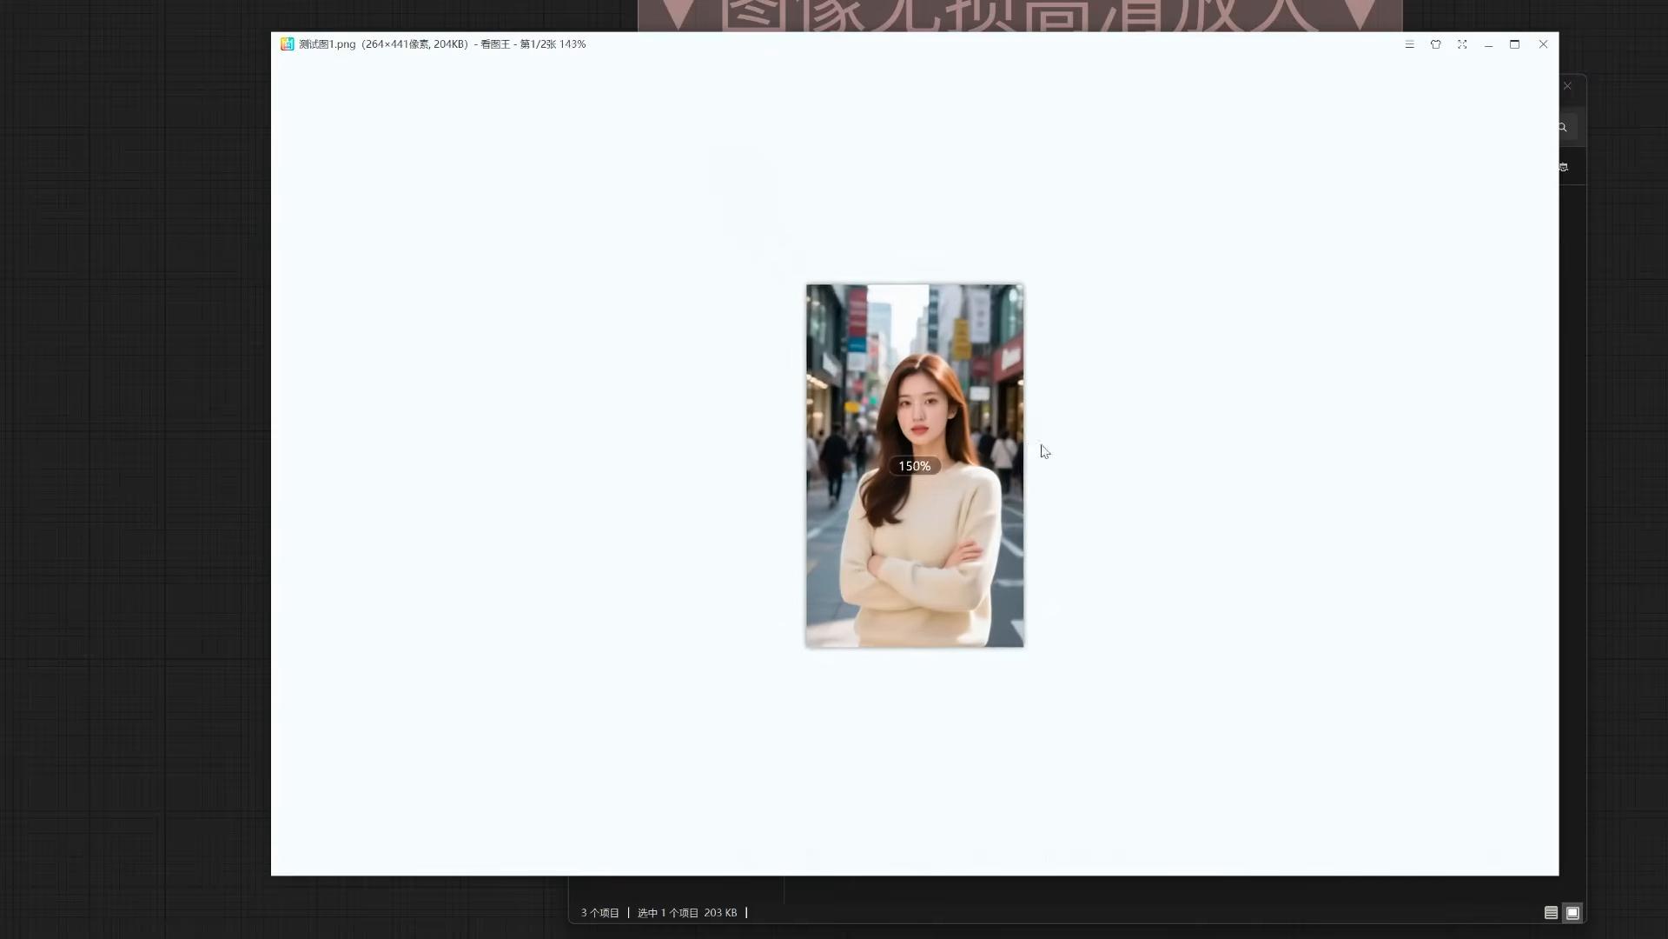
scroll(1054, 407, up, 6)
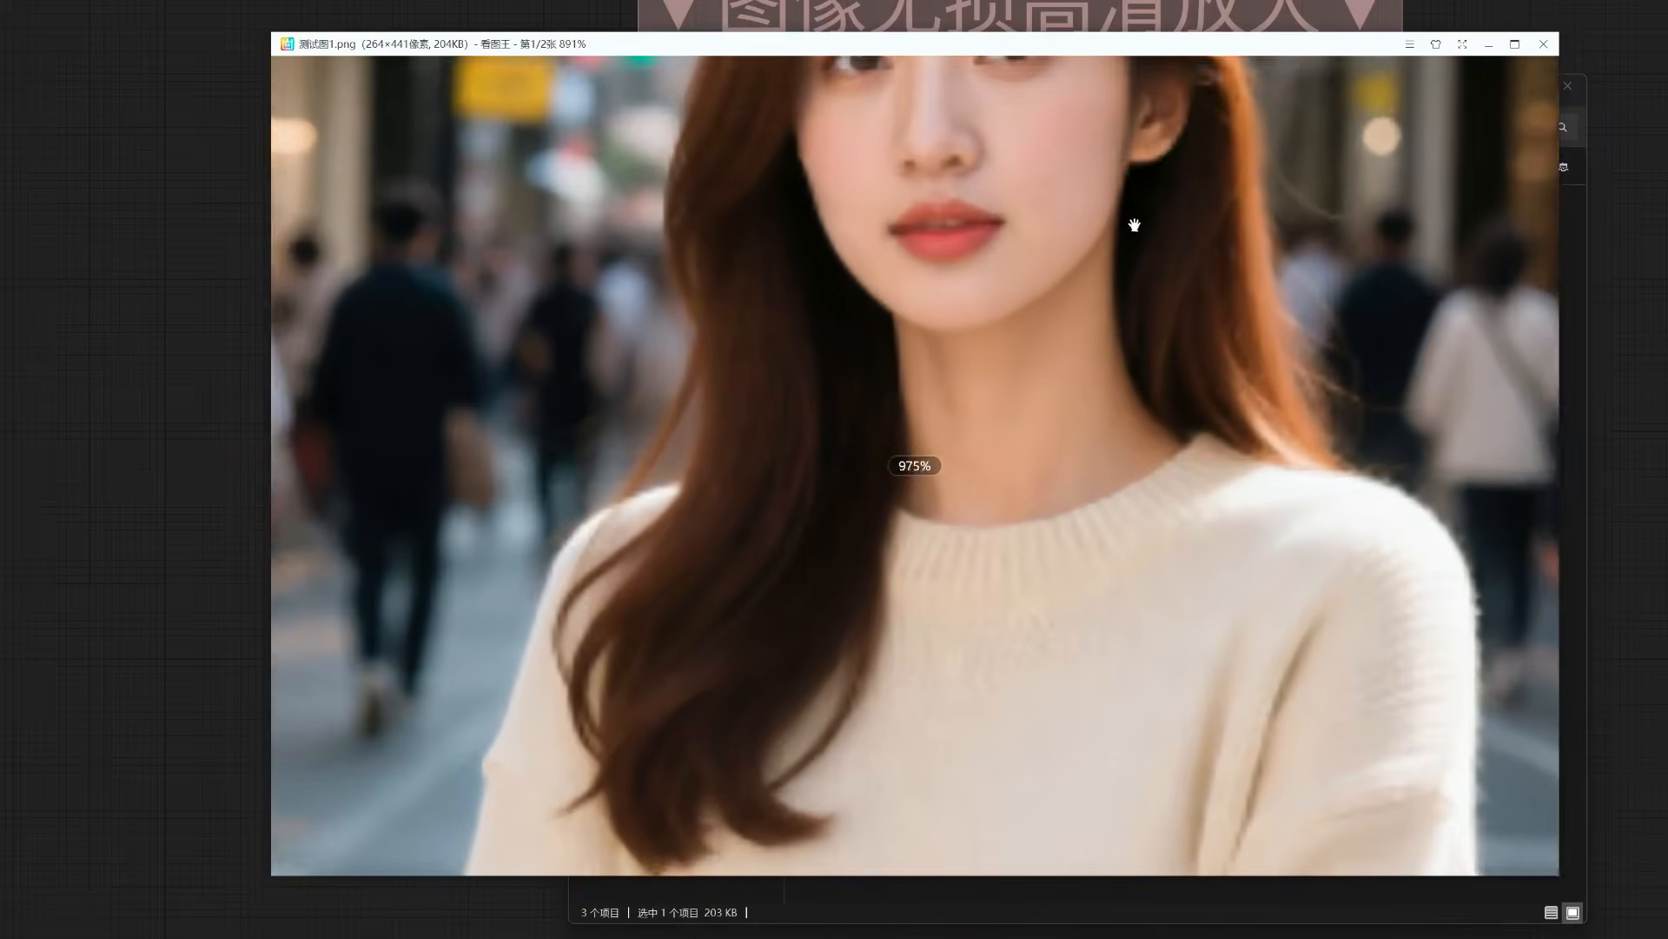
Step: Inspect the woman's hair, eyes and facial details in 测试图1.png at high magnification and close the image viewer
drag(1135, 225, 1121, 462)
drag(1185, 275, 1177, 432)
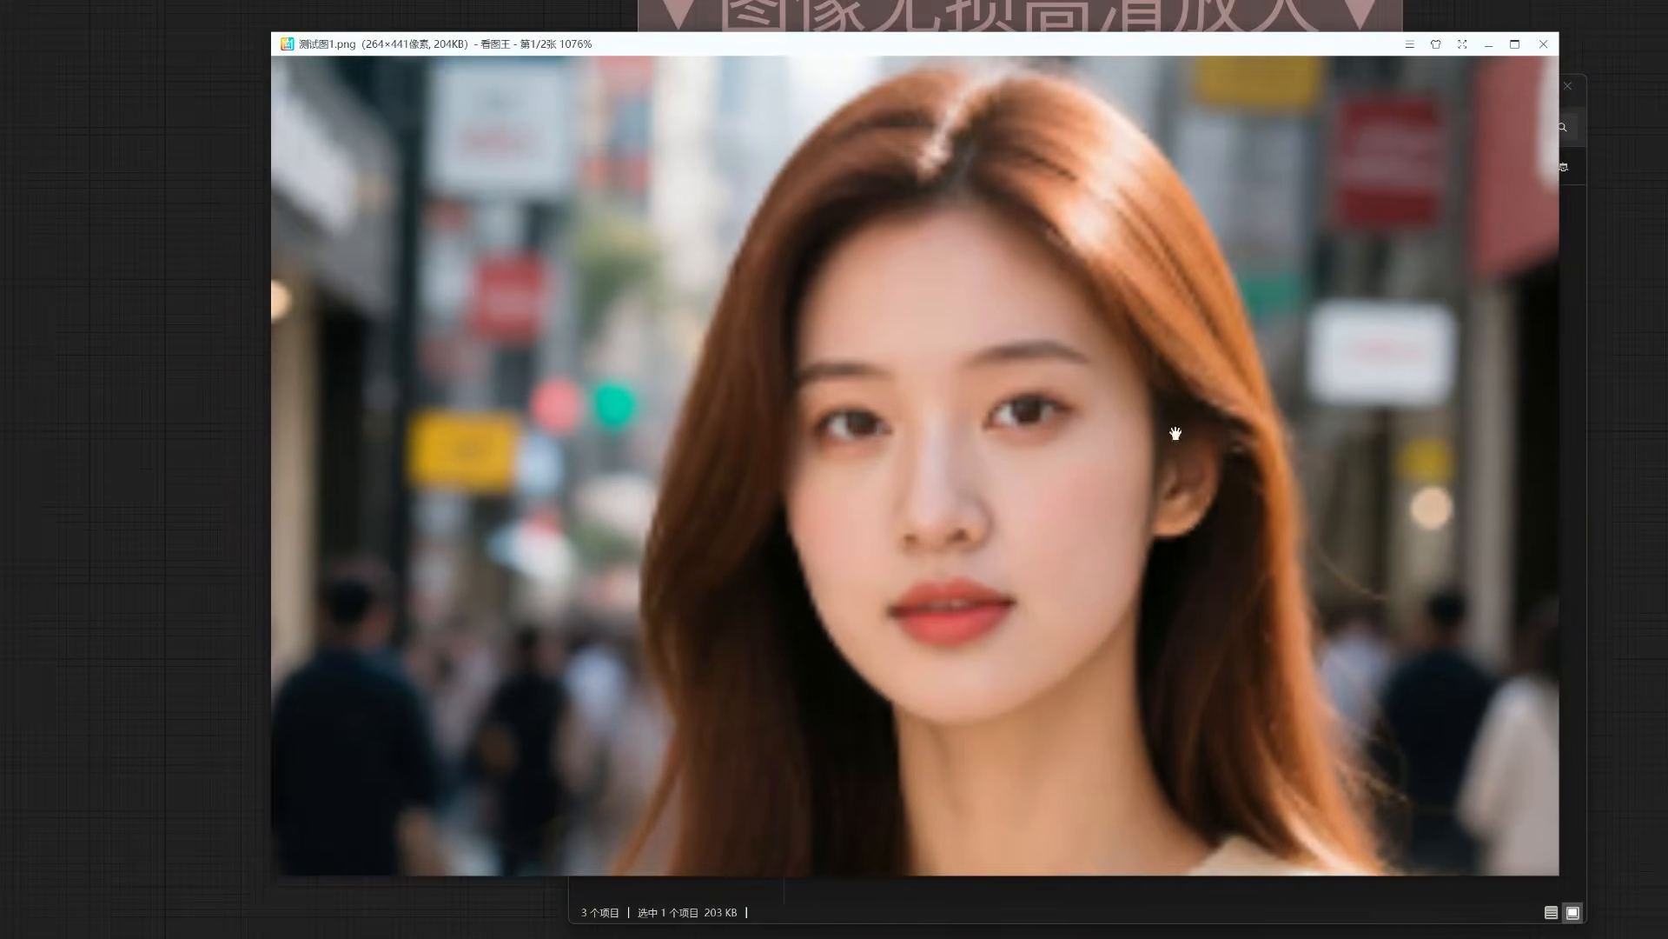
drag(1187, 305, 1176, 406)
scroll(1134, 438, up, 3)
scroll(1134, 438, up, 3)
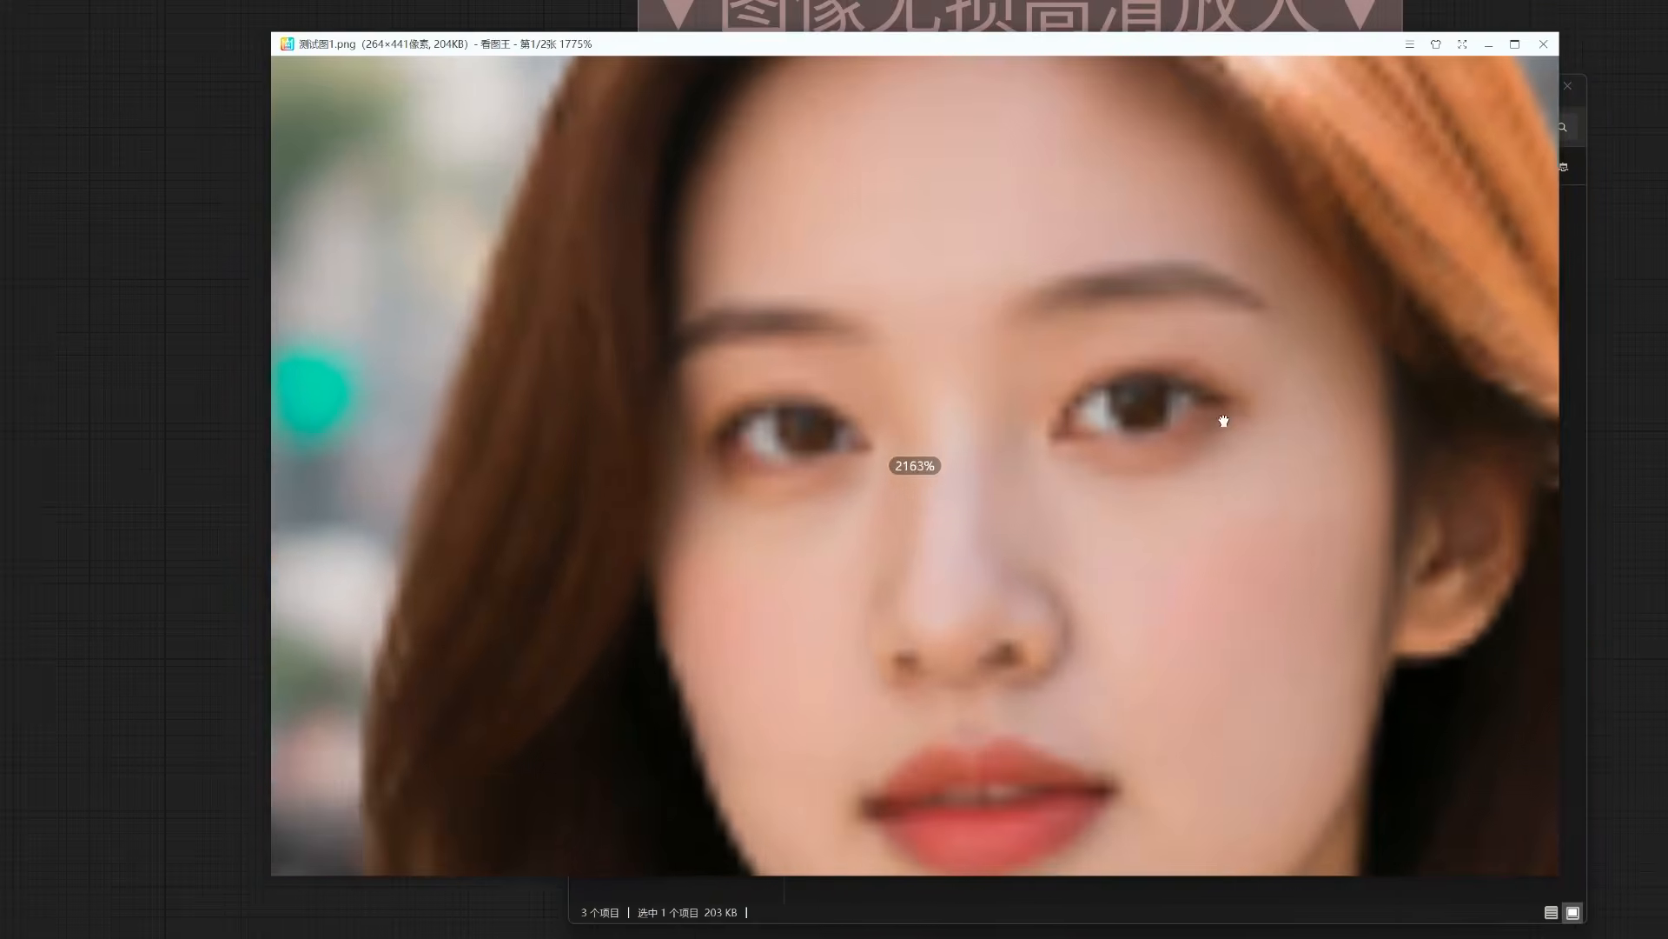
drag(1022, 522, 1013, 338)
drag(782, 302, 800, 543)
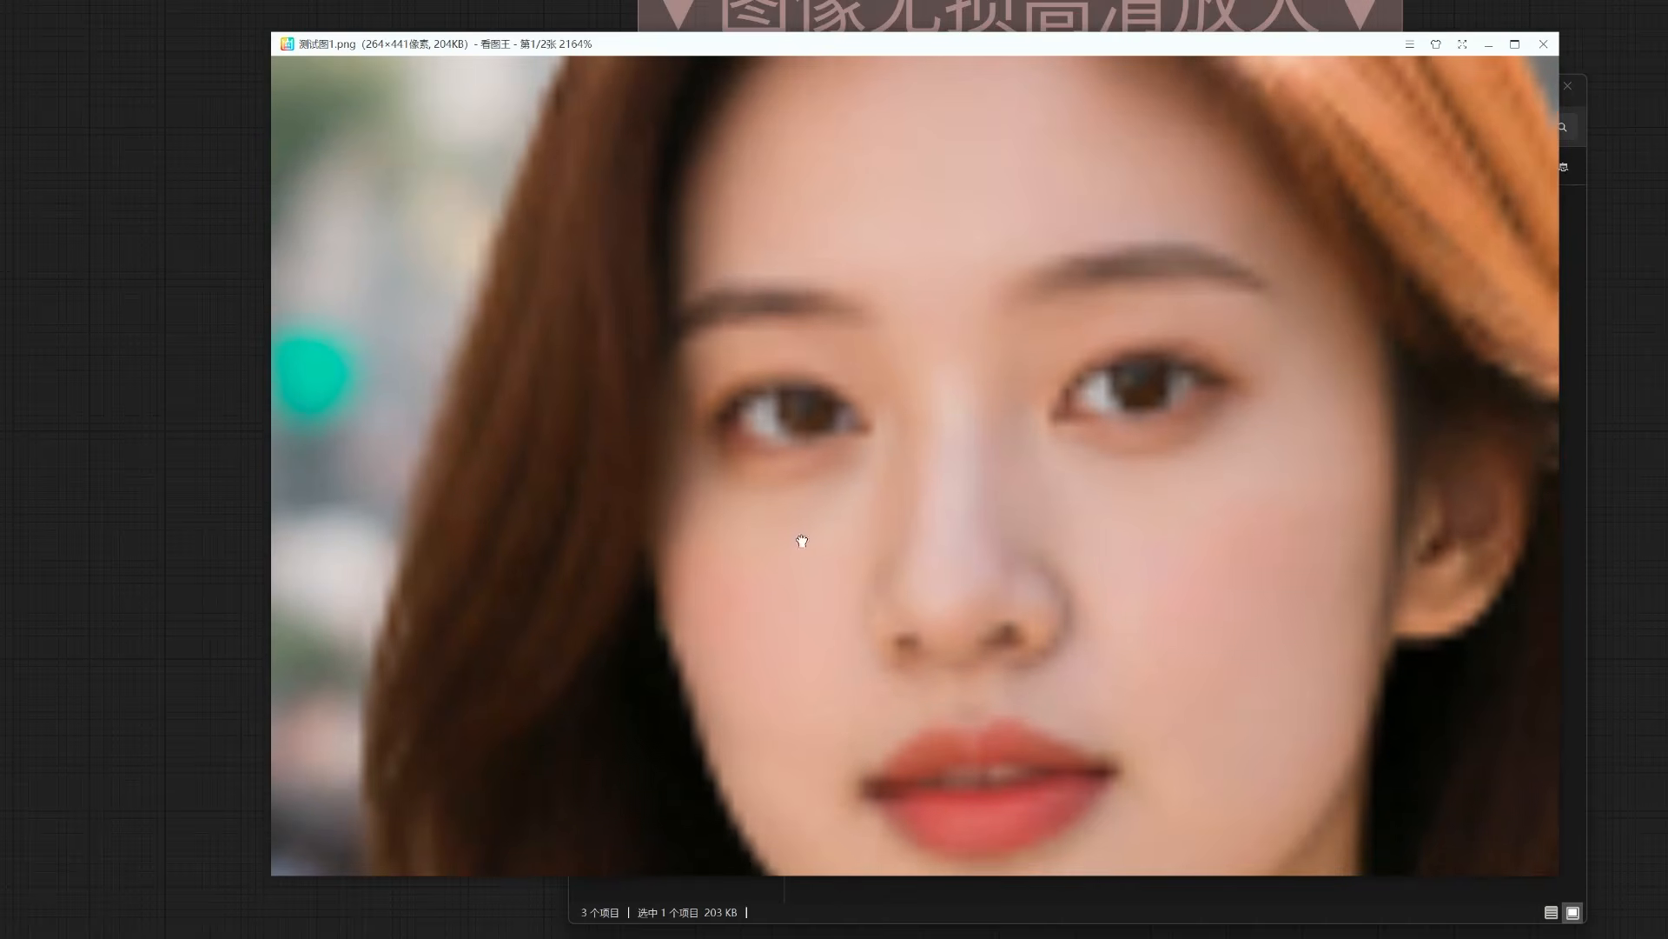
drag(1030, 360, 1089, 471)
scroll(1089, 472, down, 3)
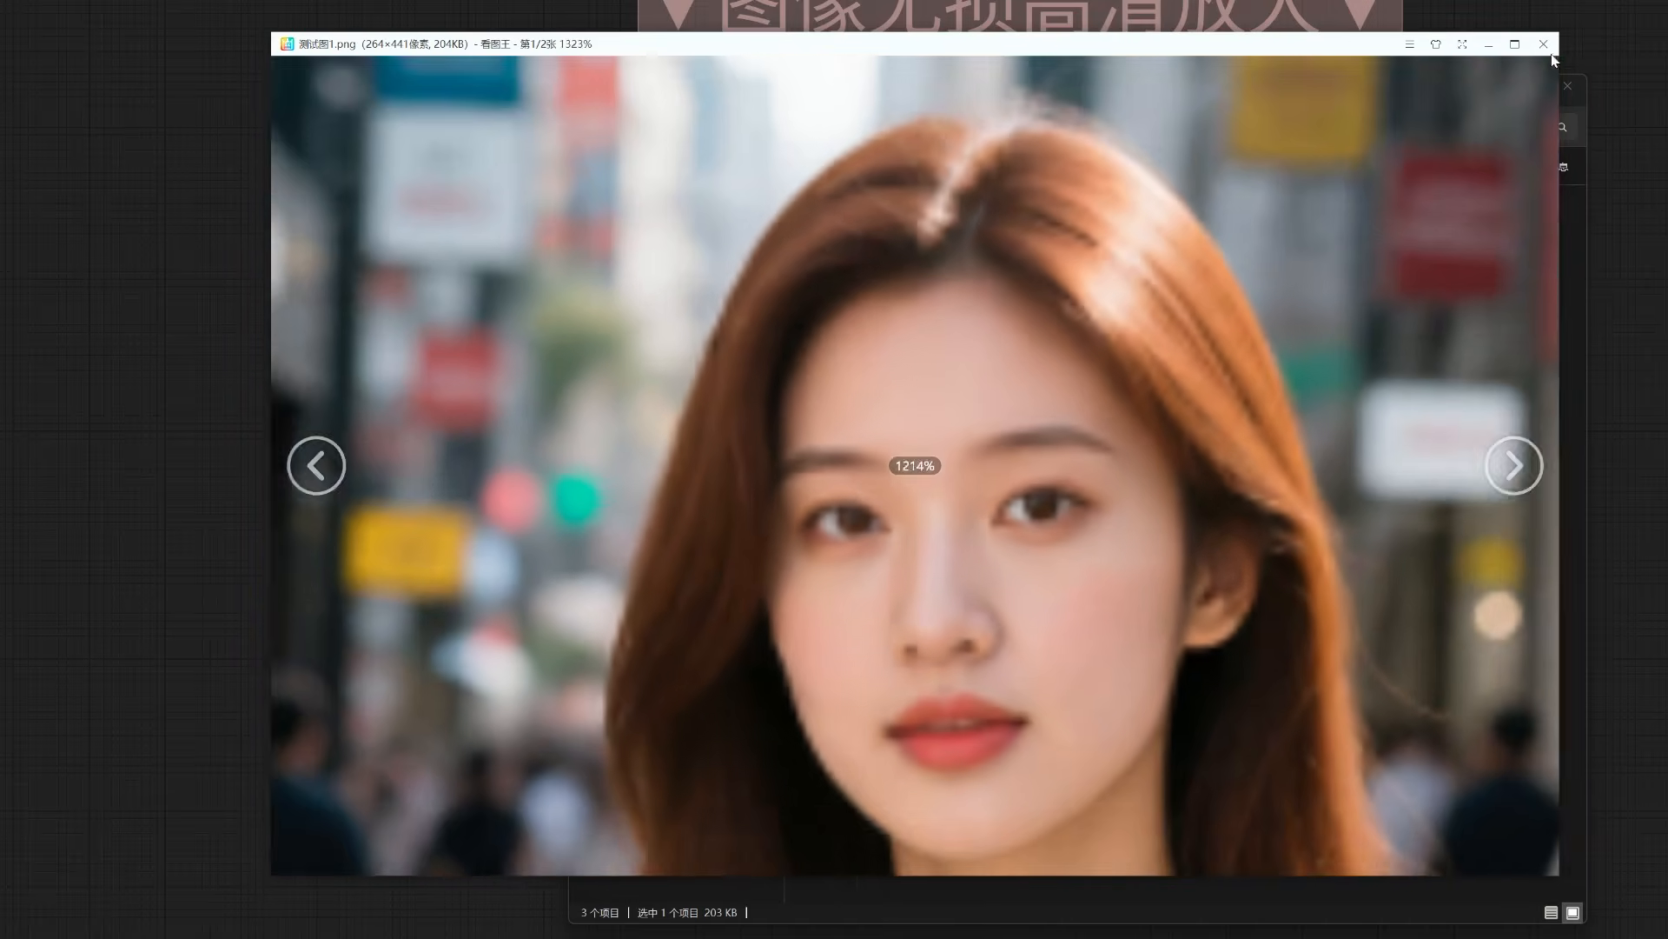
click(1551, 49)
Step: Load 测试图1.png from the dow folder into the workflow's load-image node
drag(928, 239, 500, 434)
click(495, 426)
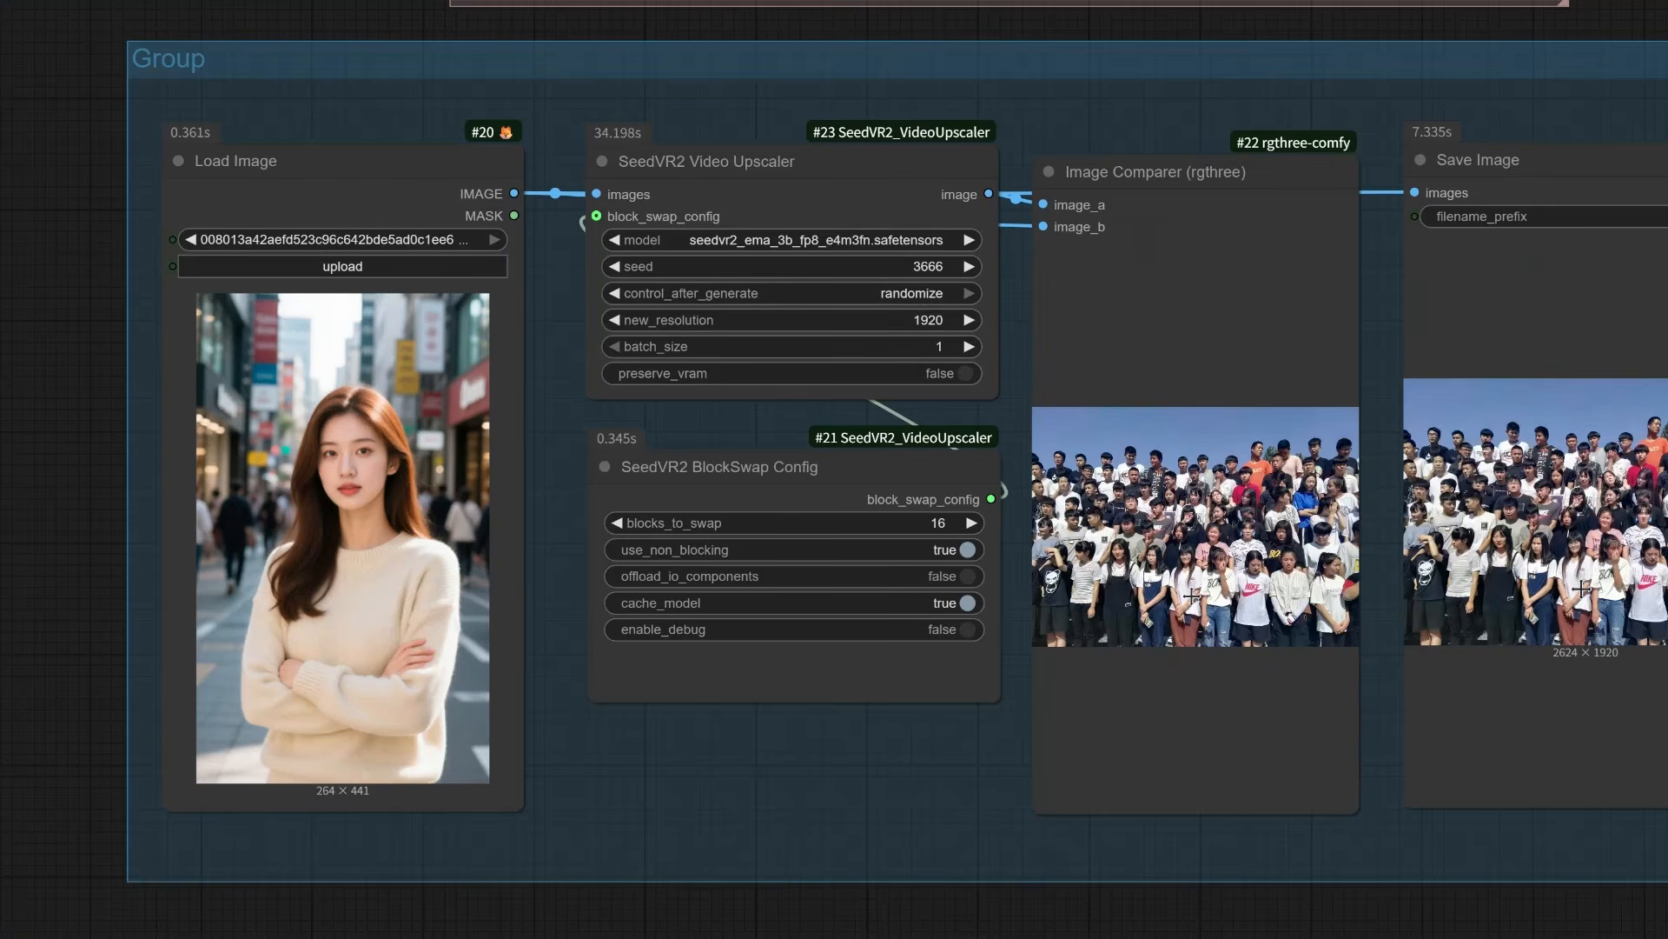
scroll(545, 252, down, 3)
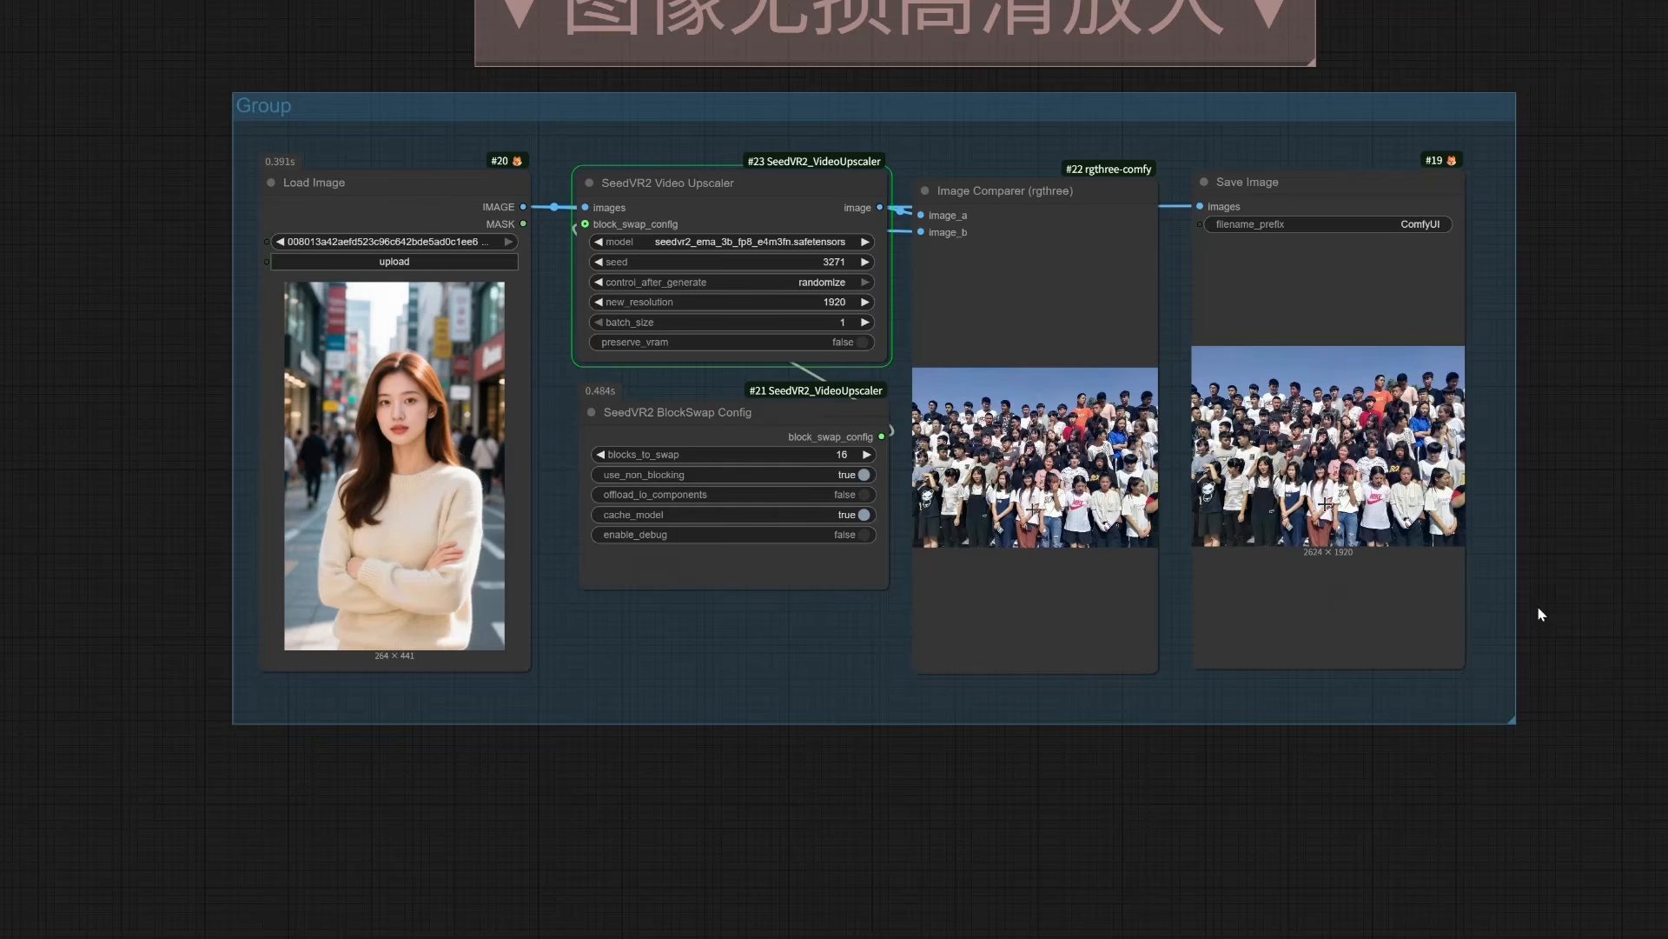
Step: Review the SeedVR2 models available for the video upscaler node without changing the selected one
click(734, 238)
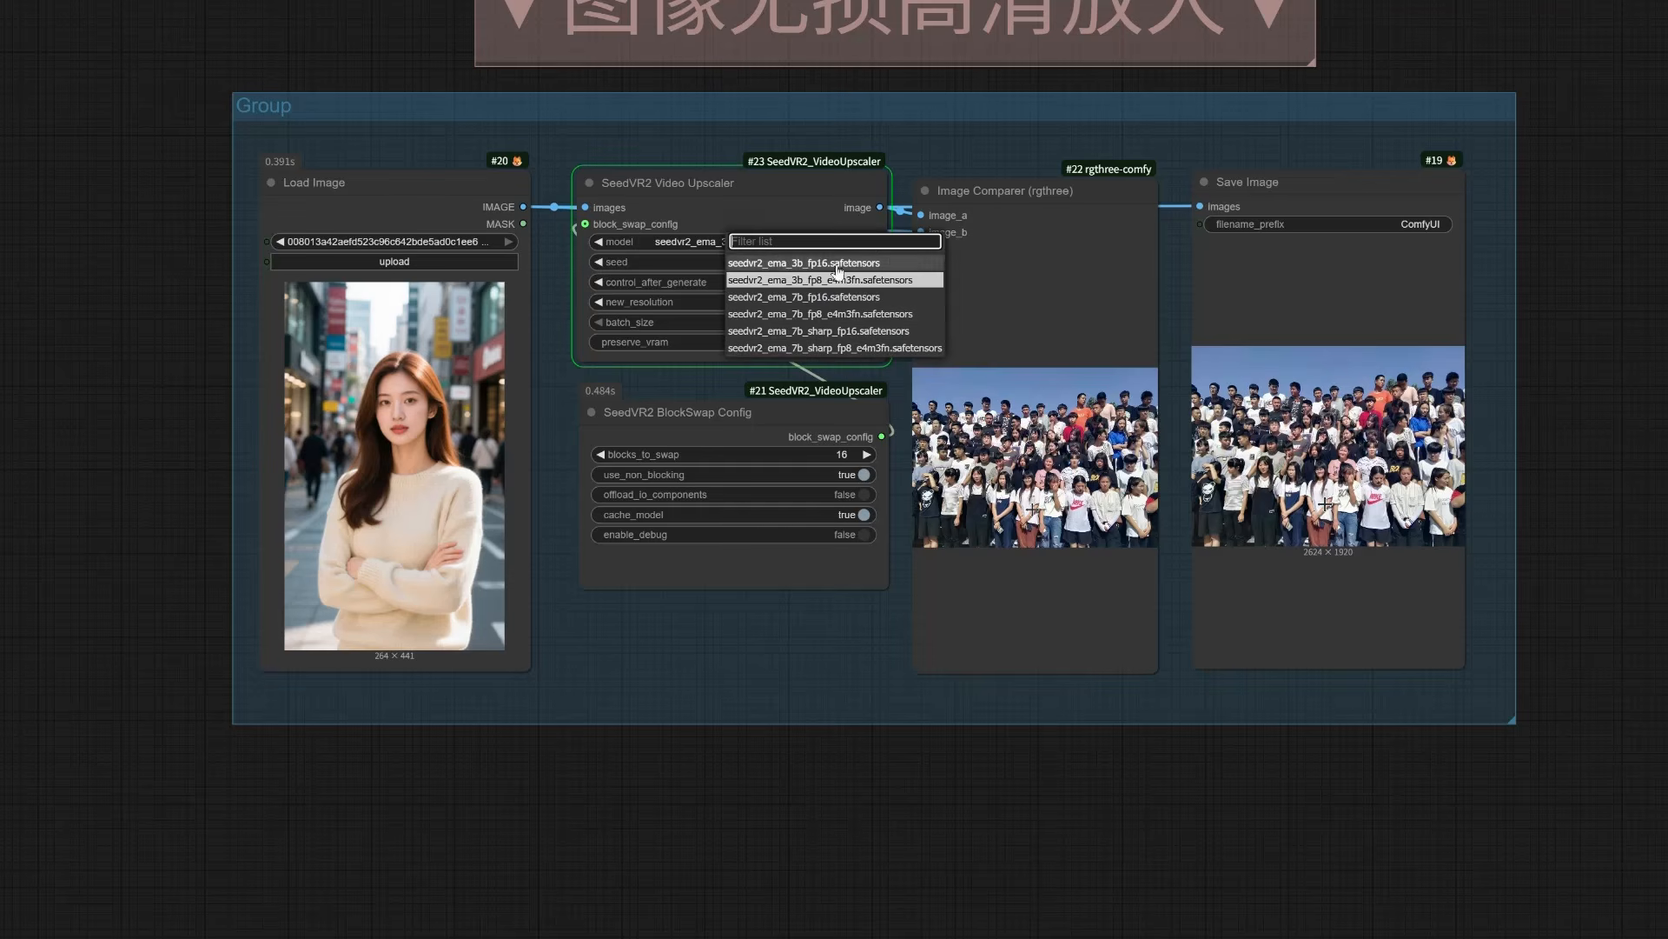
click(781, 654)
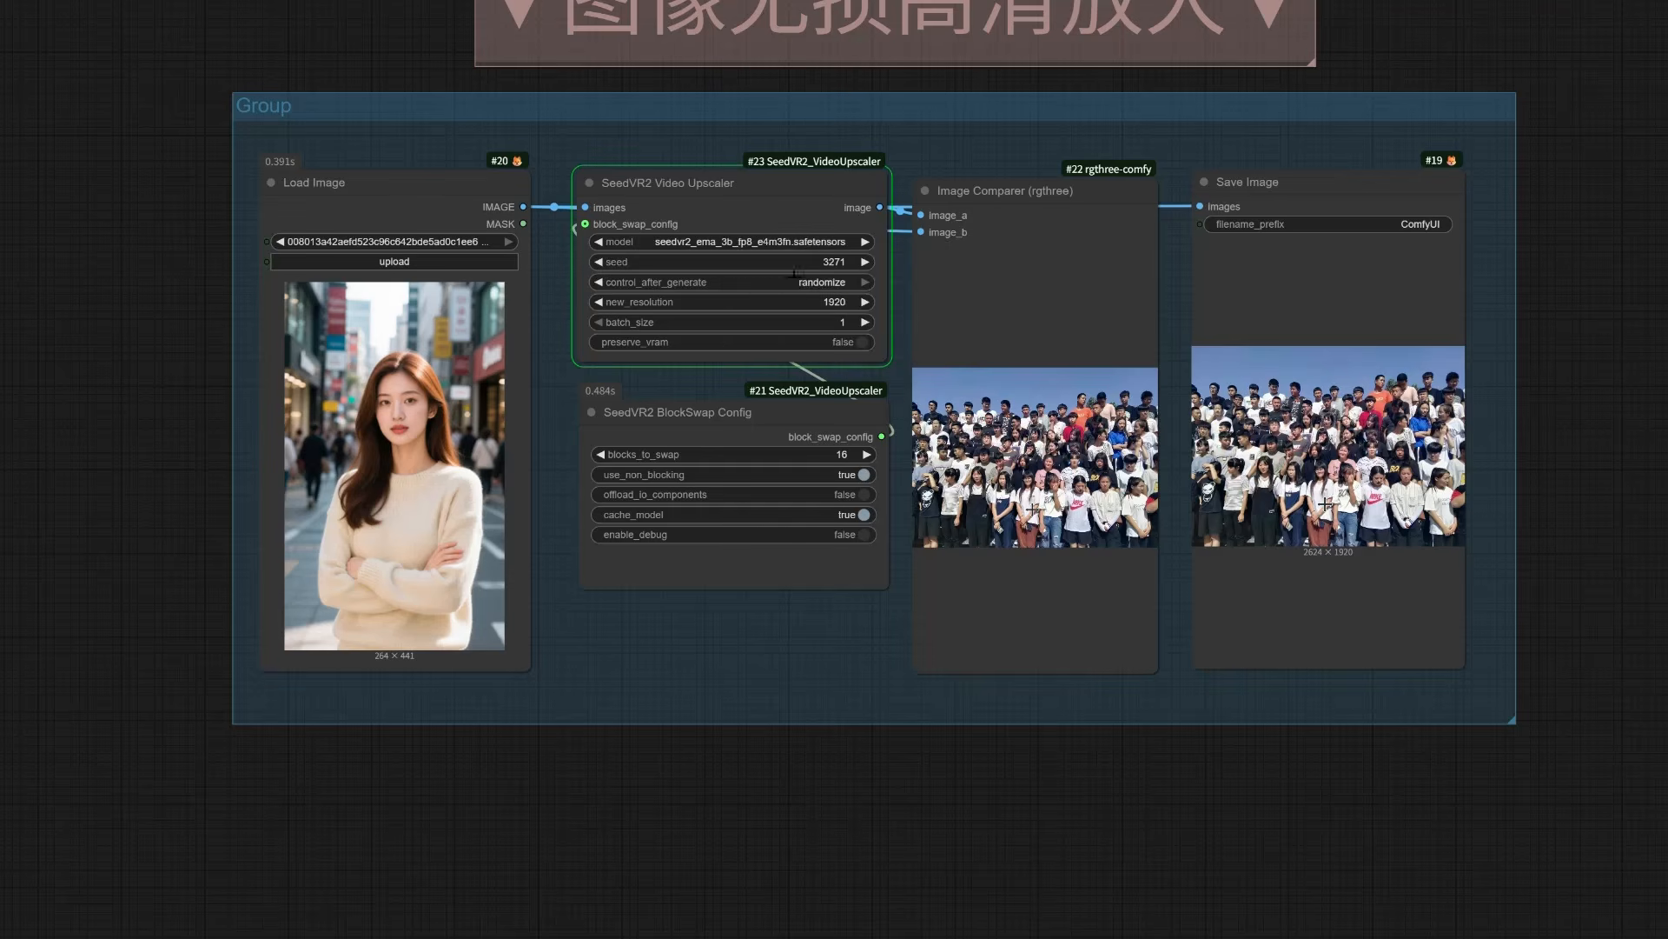
click(762, 236)
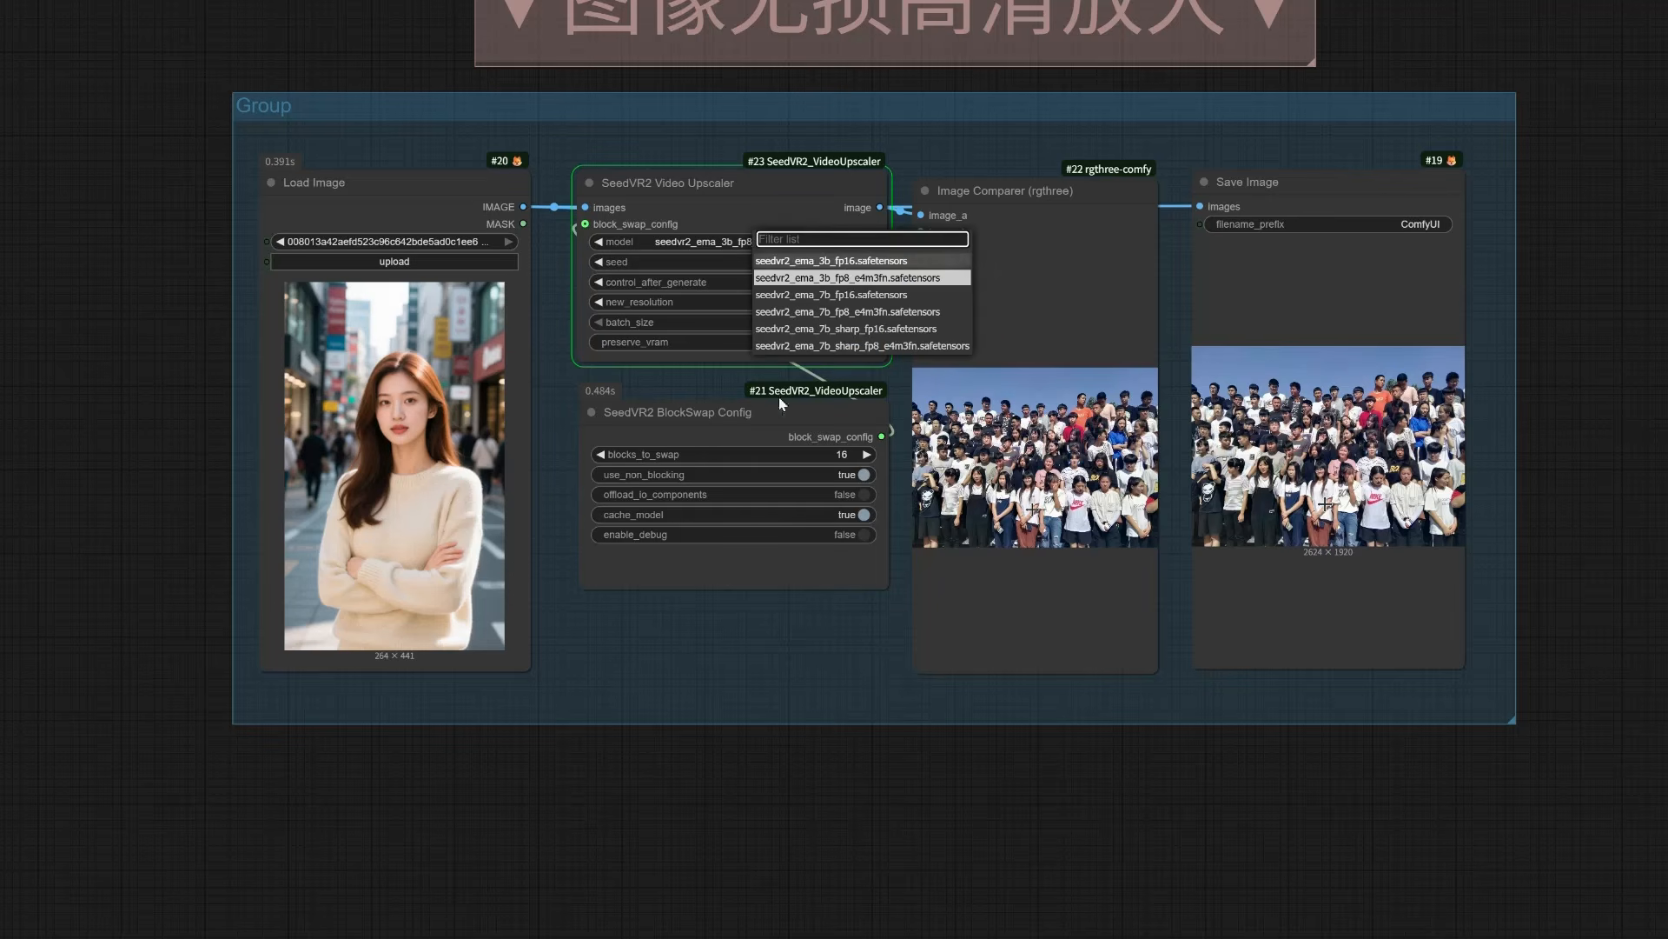
click(915, 796)
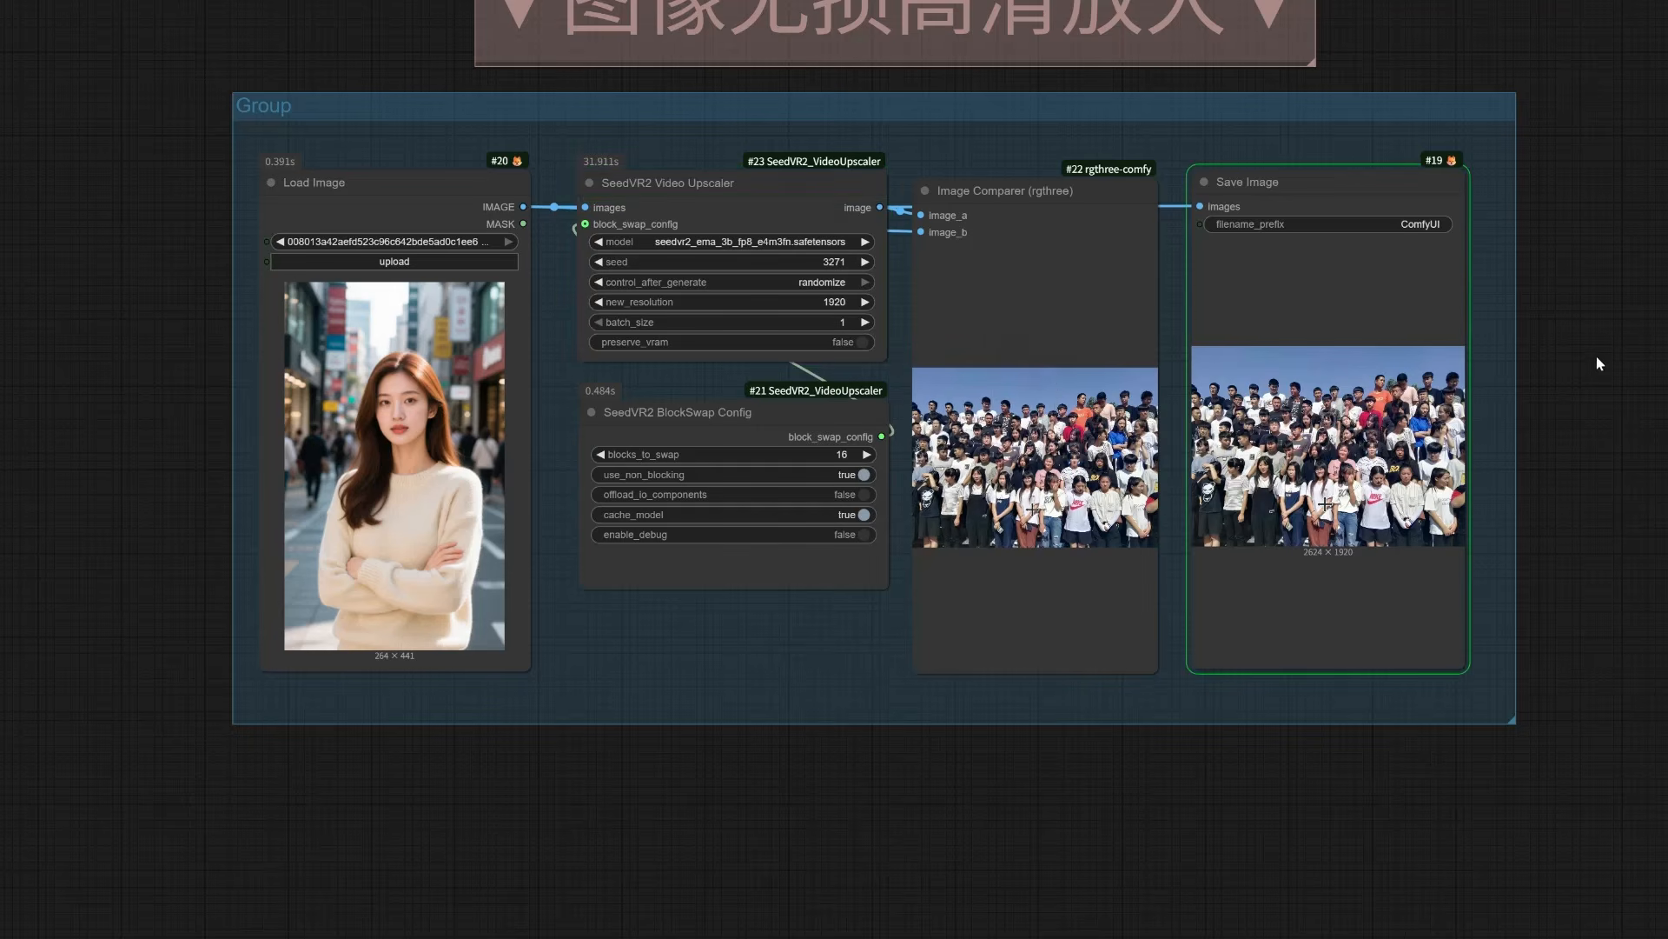
Step: Examine the woman's face and hair in the save-image node's upscaled portrait at high magnification
scroll(1567, 387, up, 1)
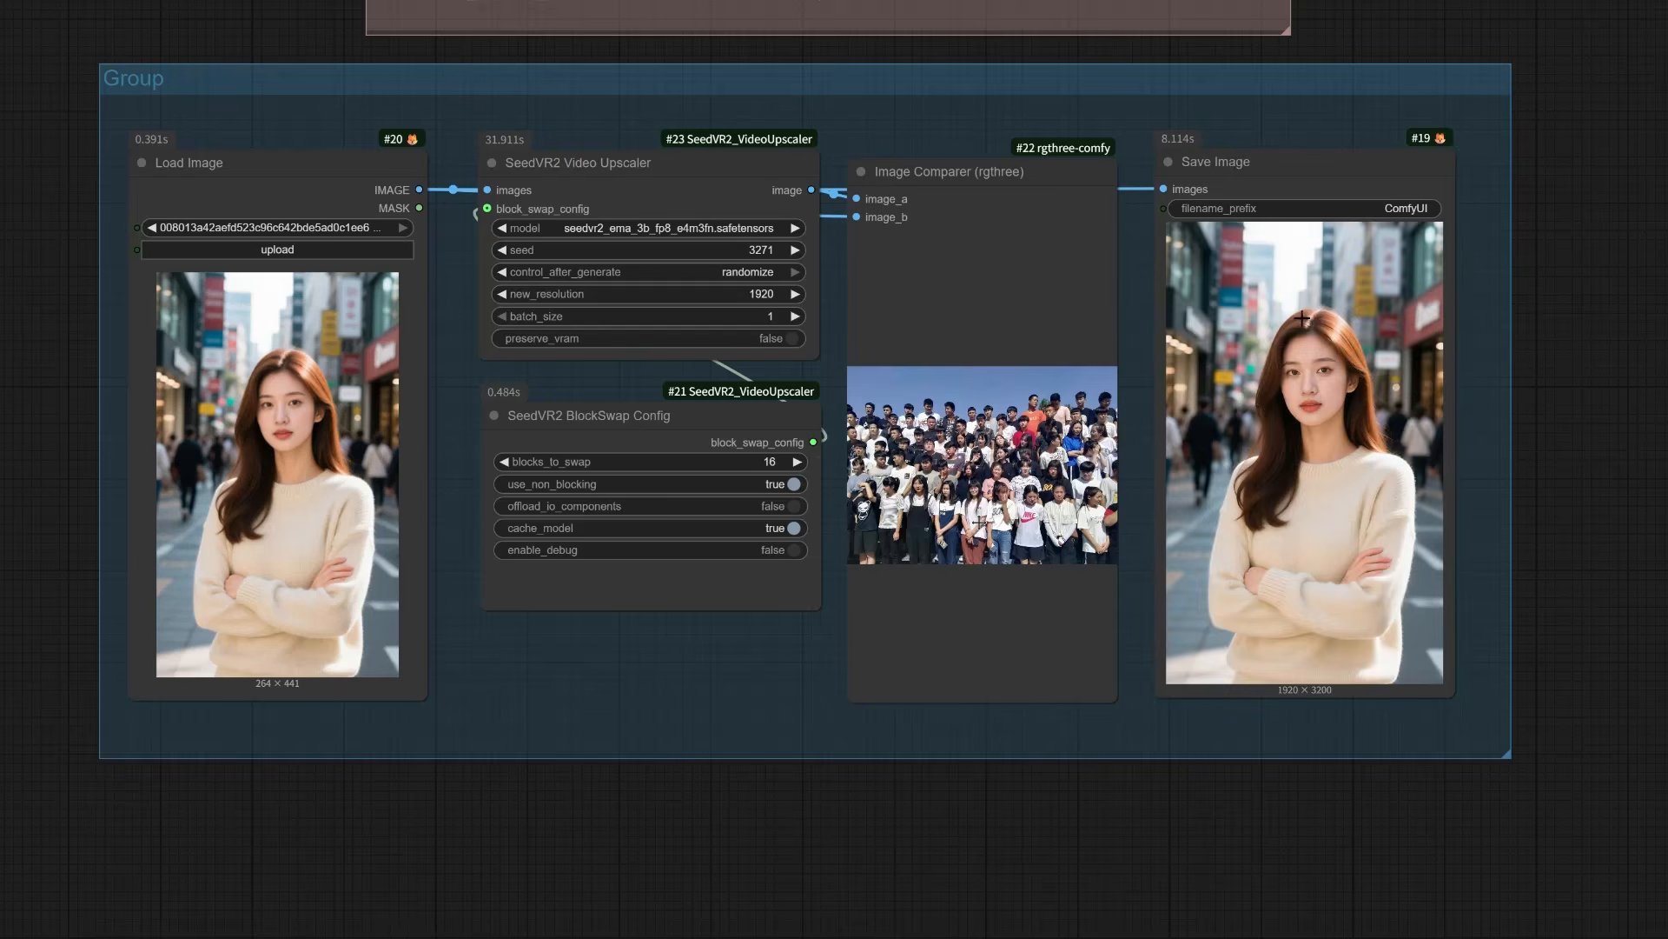
scroll(1334, 361, up, 15)
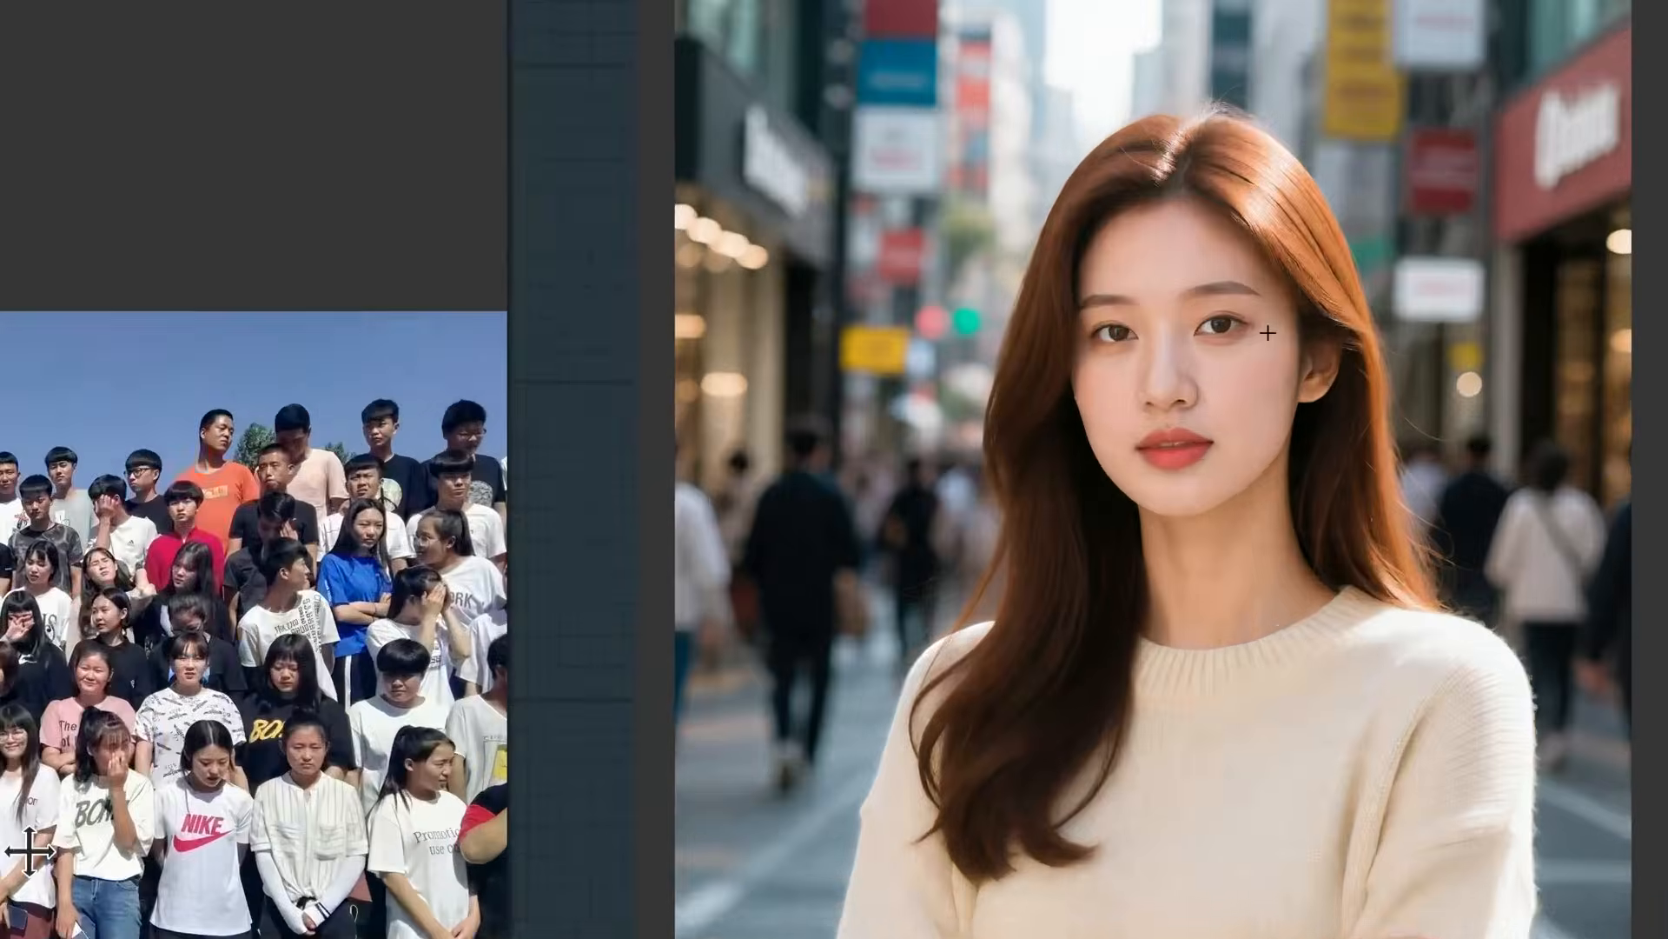
scroll(1266, 335, down, 5)
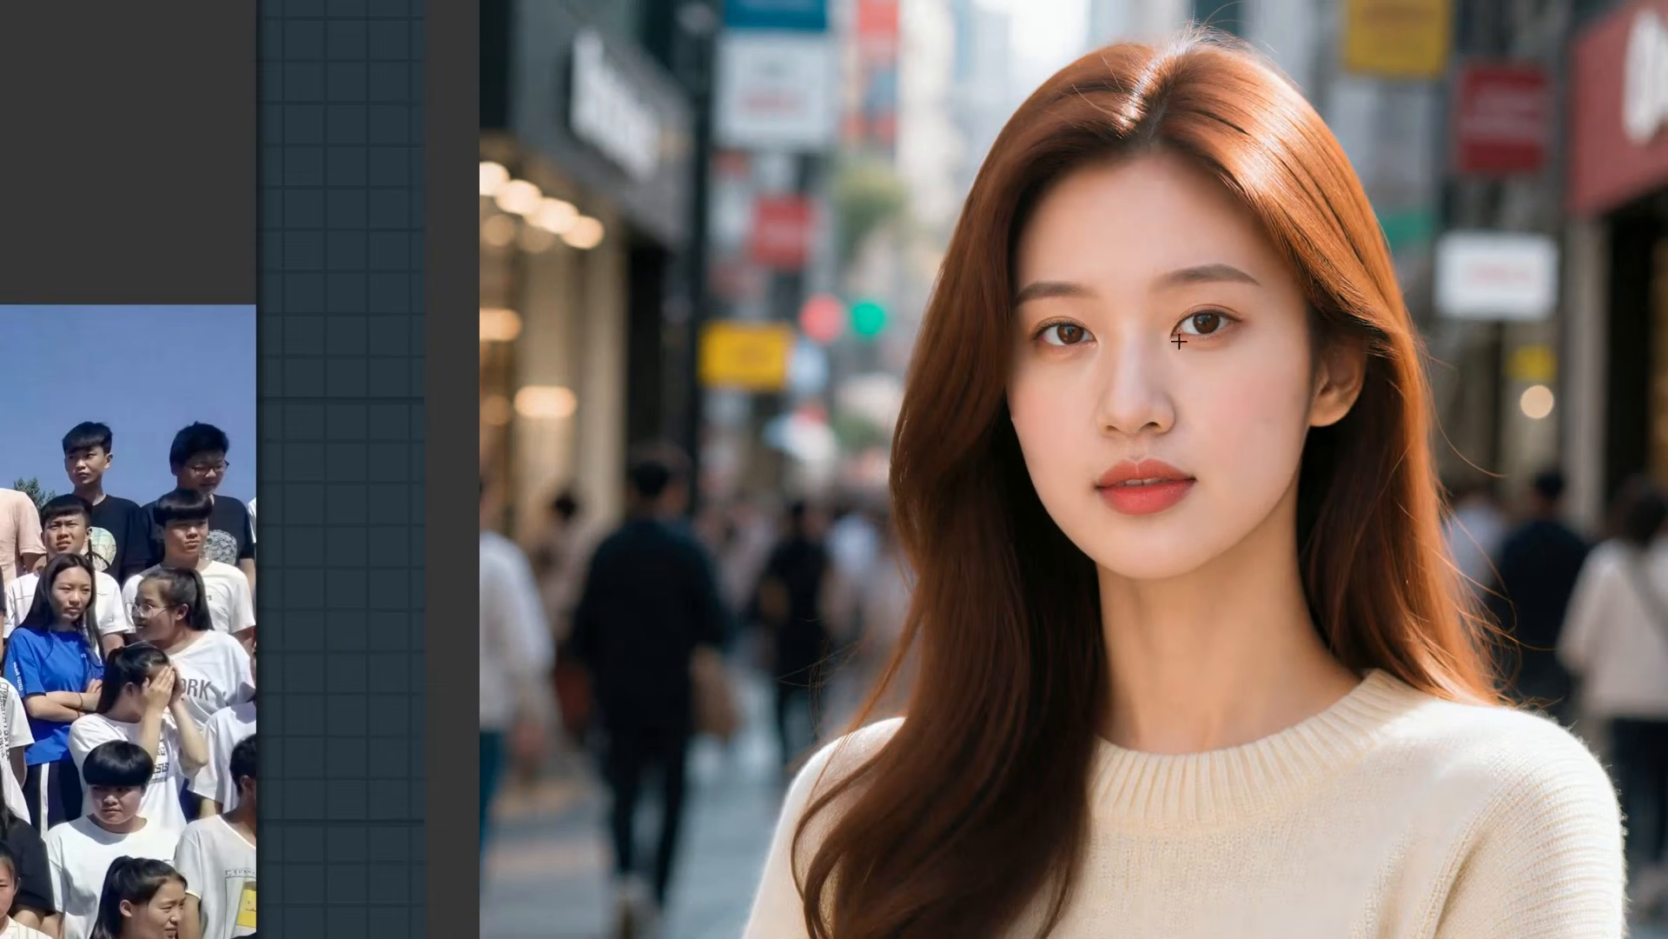
scroll(1049, 415, up, 4)
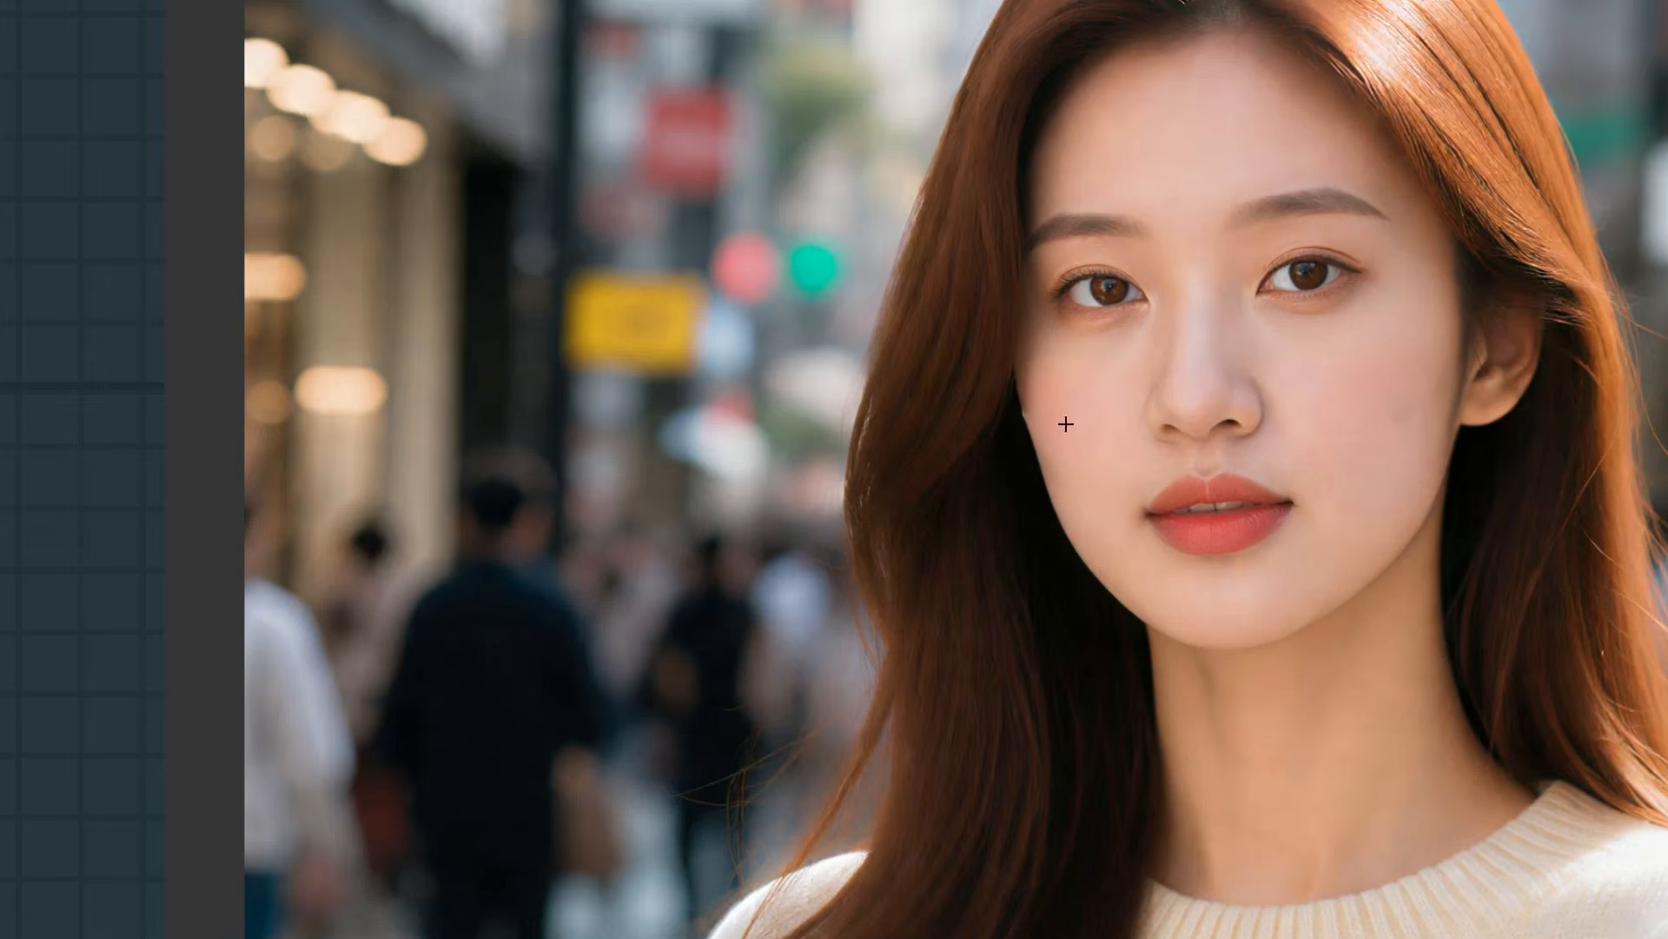
scroll(1061, 422, down, 10)
scroll(519, 465, up, 3)
scroll(1284, 455, down, 4)
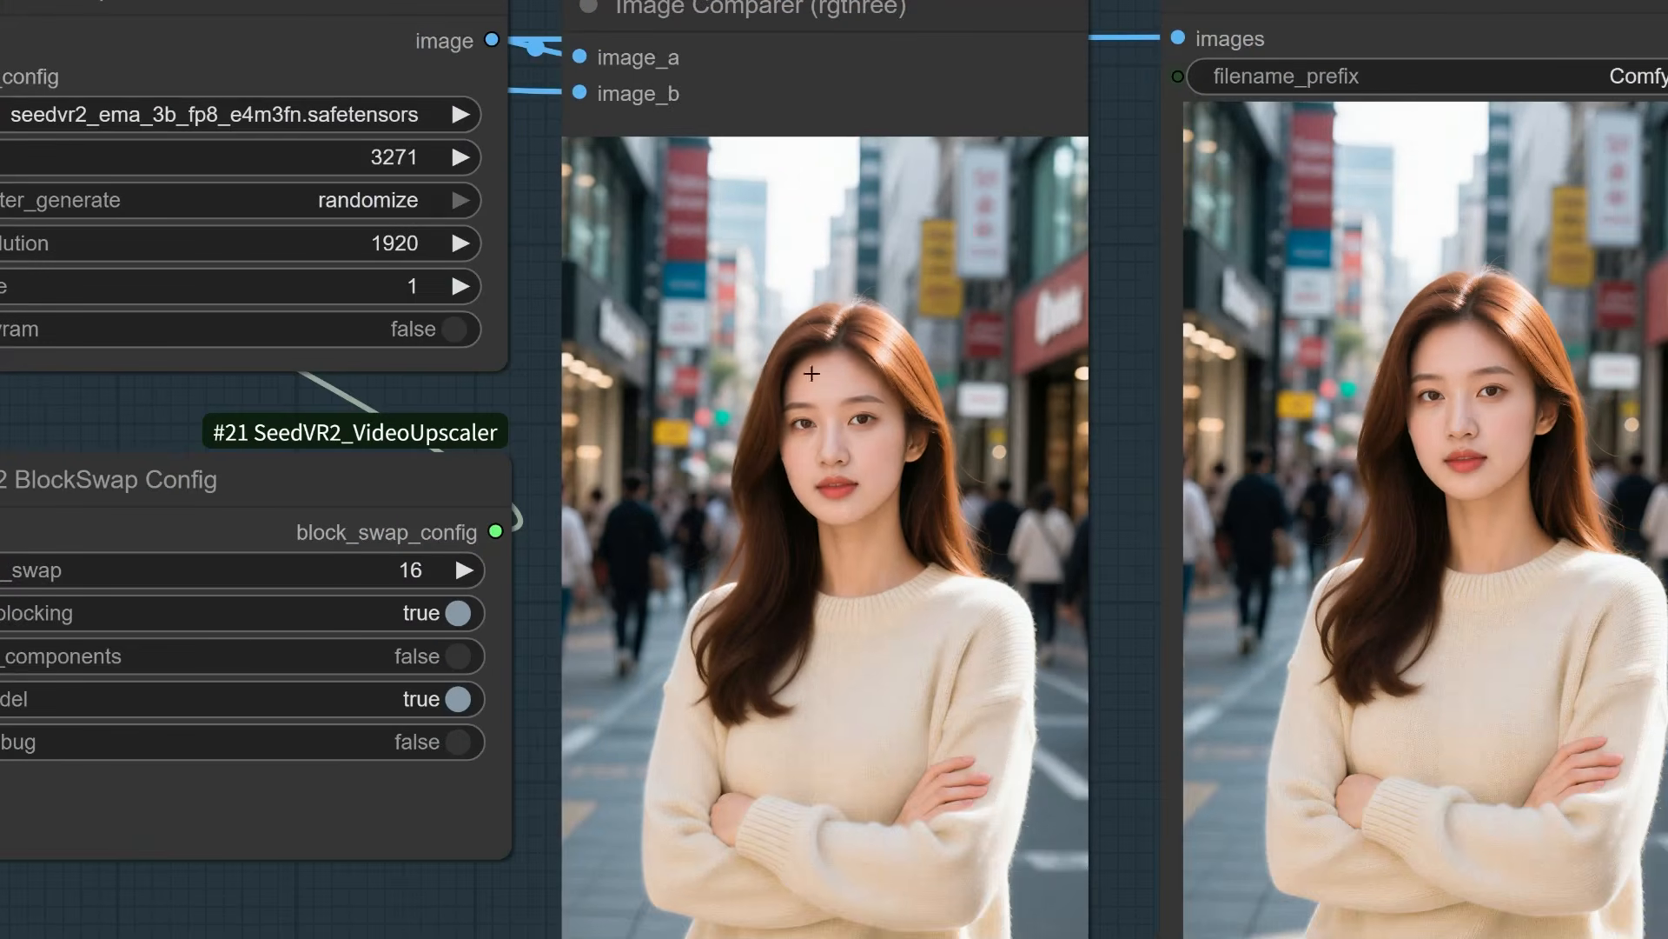
Step: Compare the original and upscaled portraits in the image-comparison node, checking the face, hair and sweater texture up close
scroll(869, 409, up, 5)
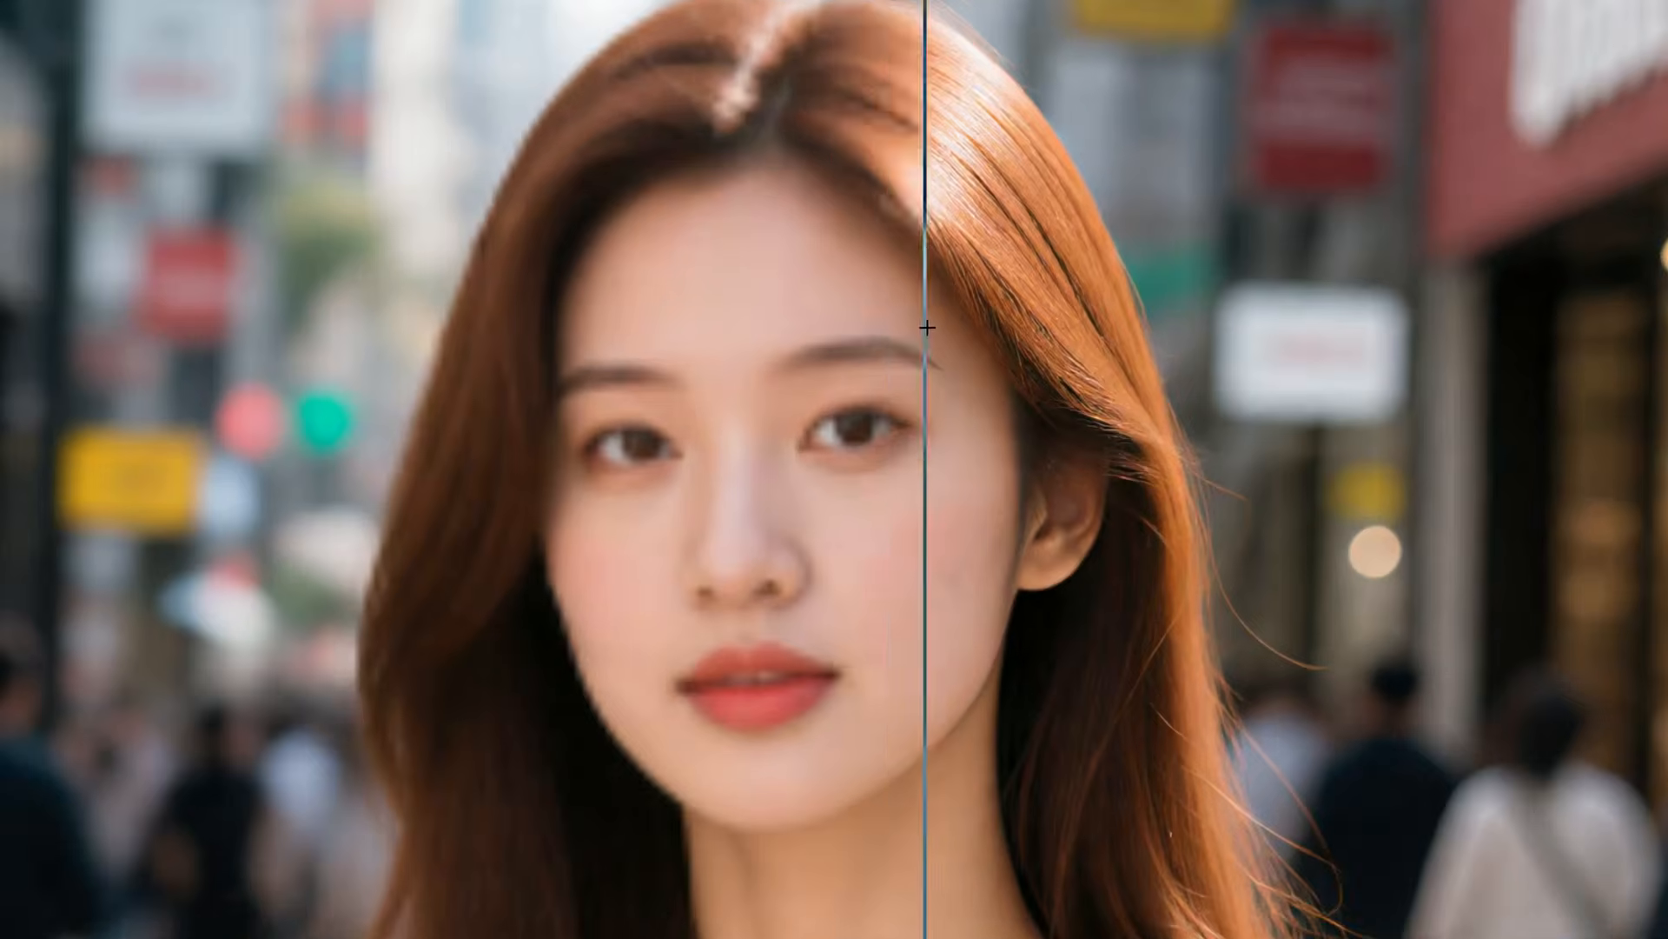
scroll(927, 328, up, 2)
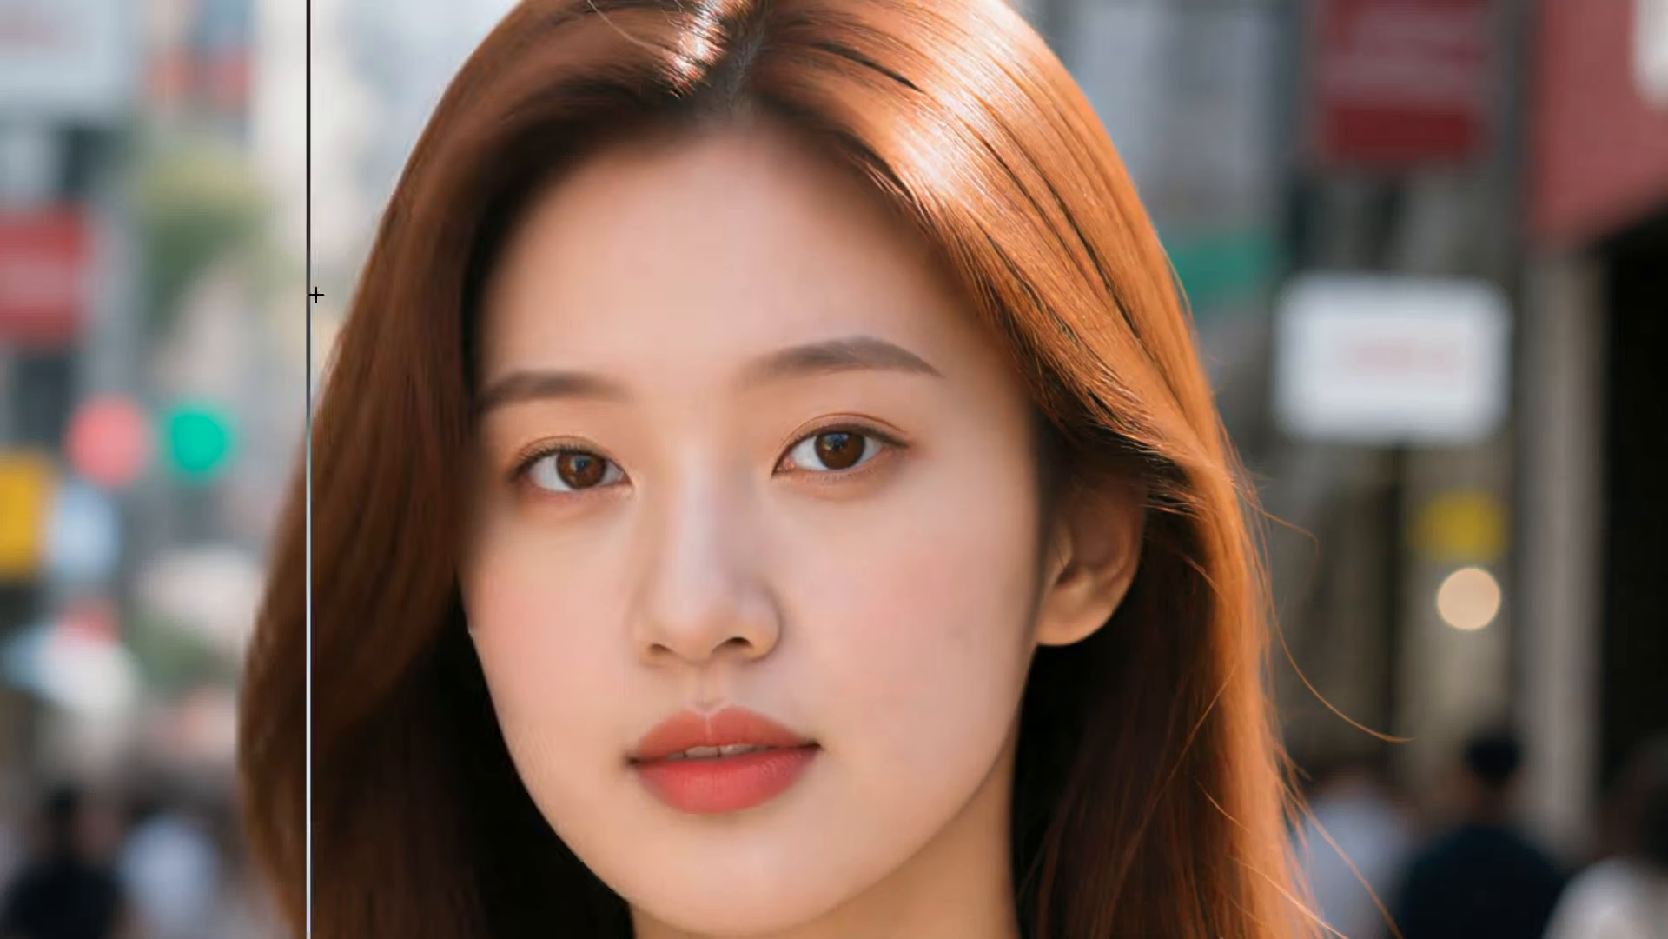
scroll(890, 209, down, 10)
scroll(1042, 626, up, 4)
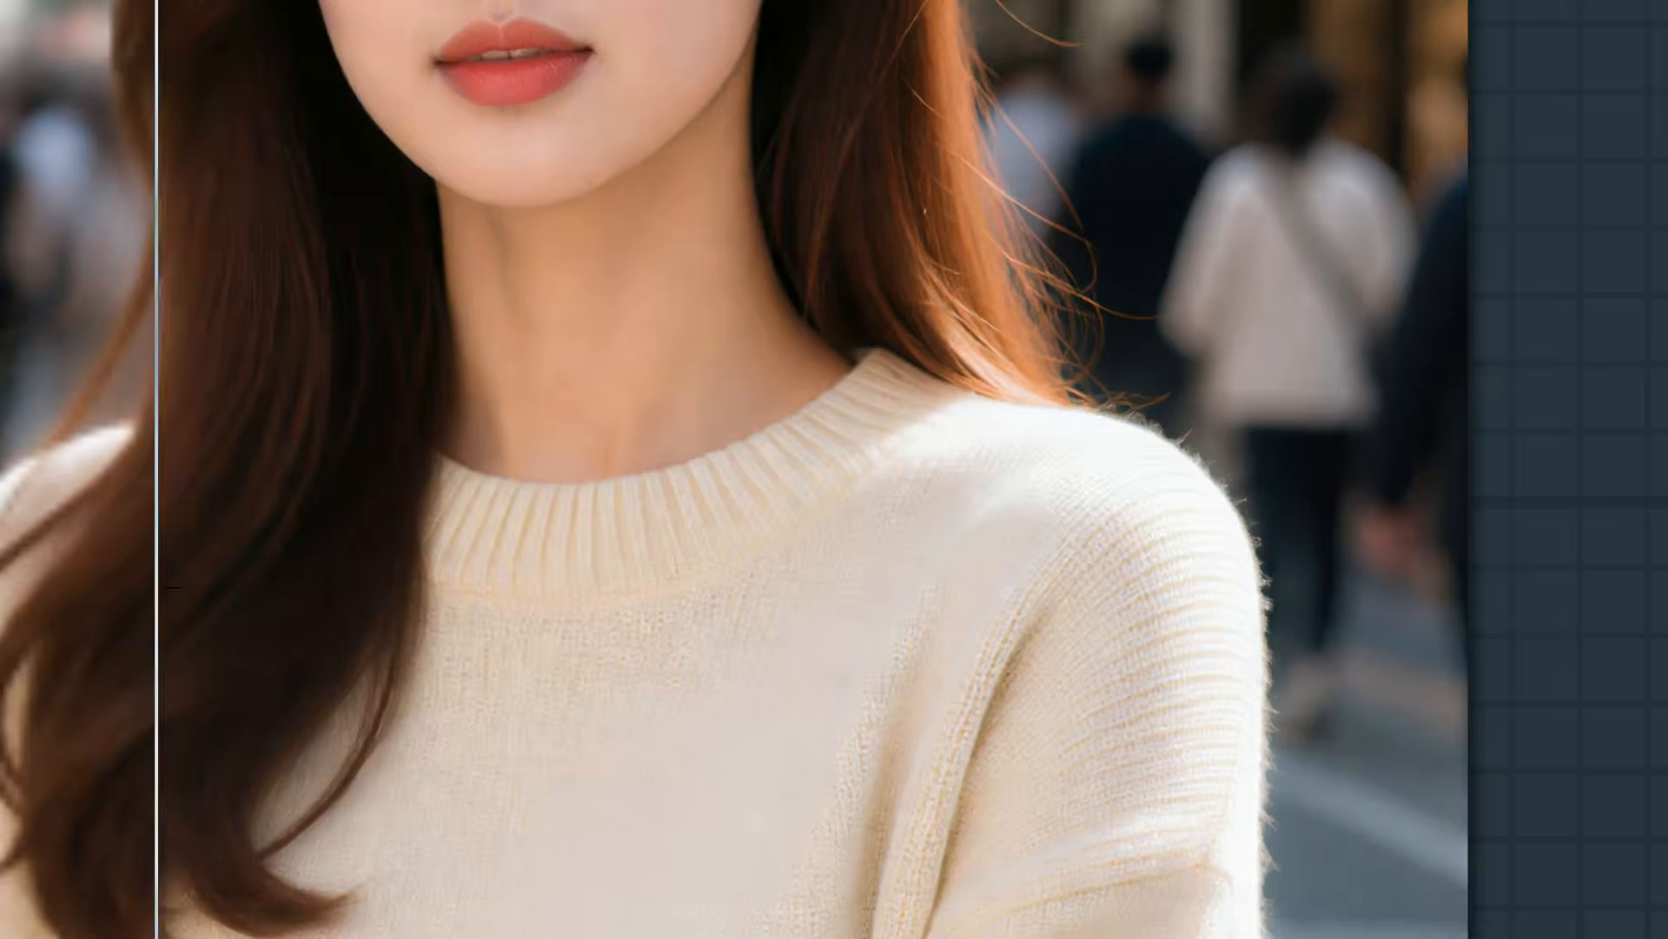
scroll(1054, 544, down, 5)
scroll(1152, 440, down, 4)
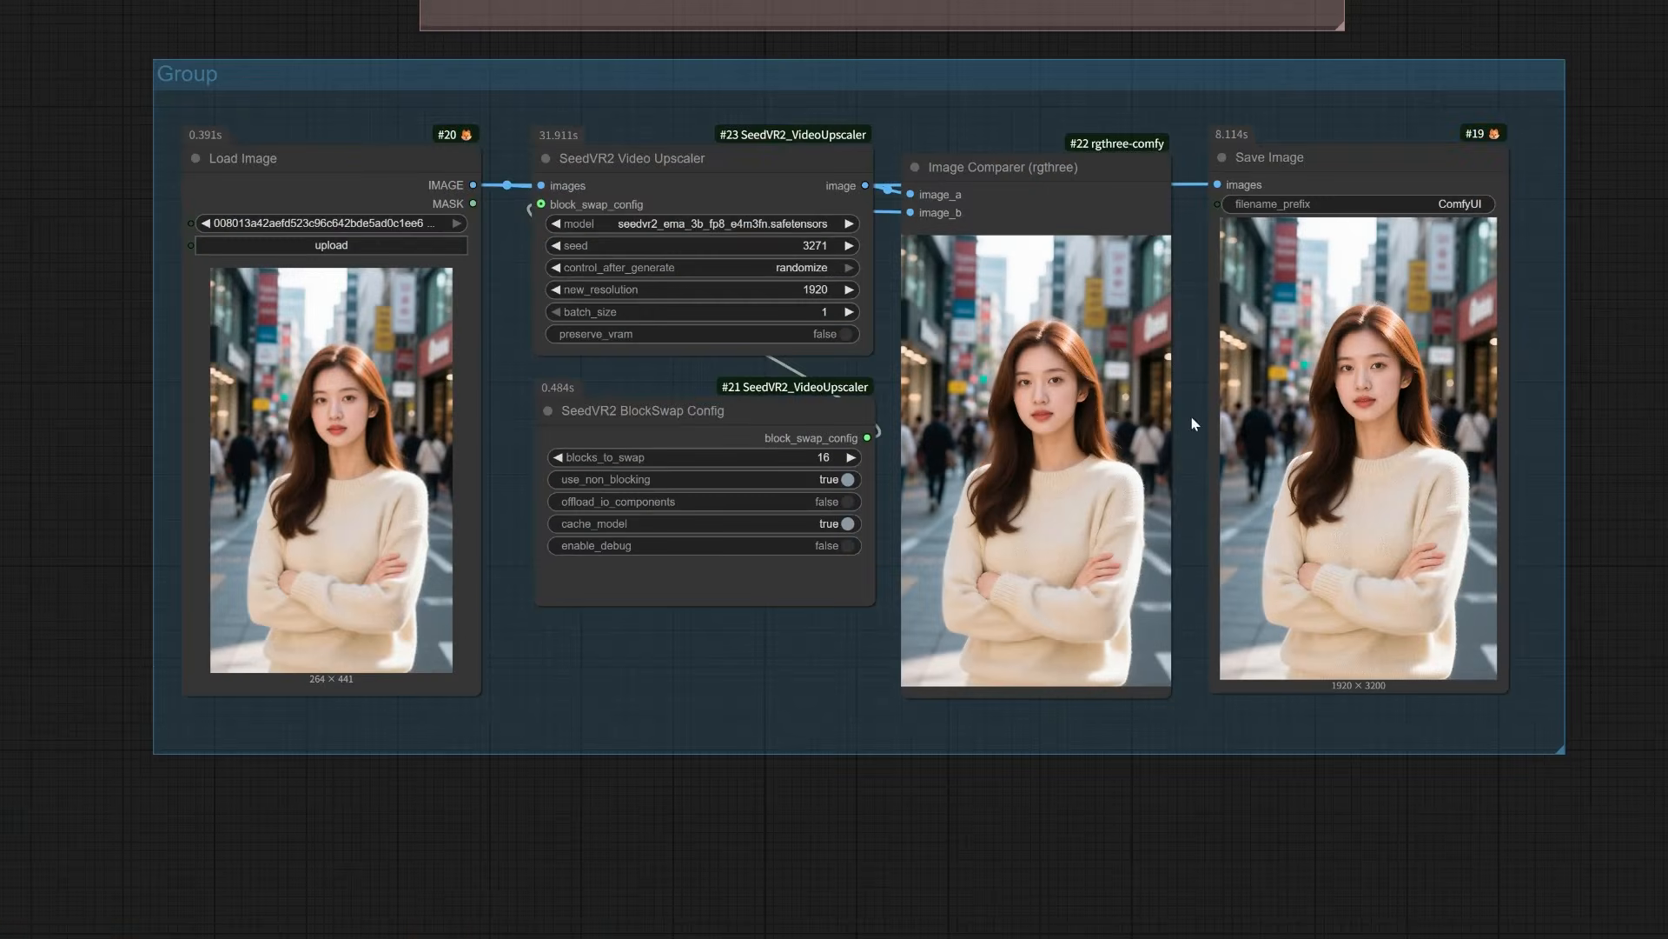
scroll(1175, 424, down, 4)
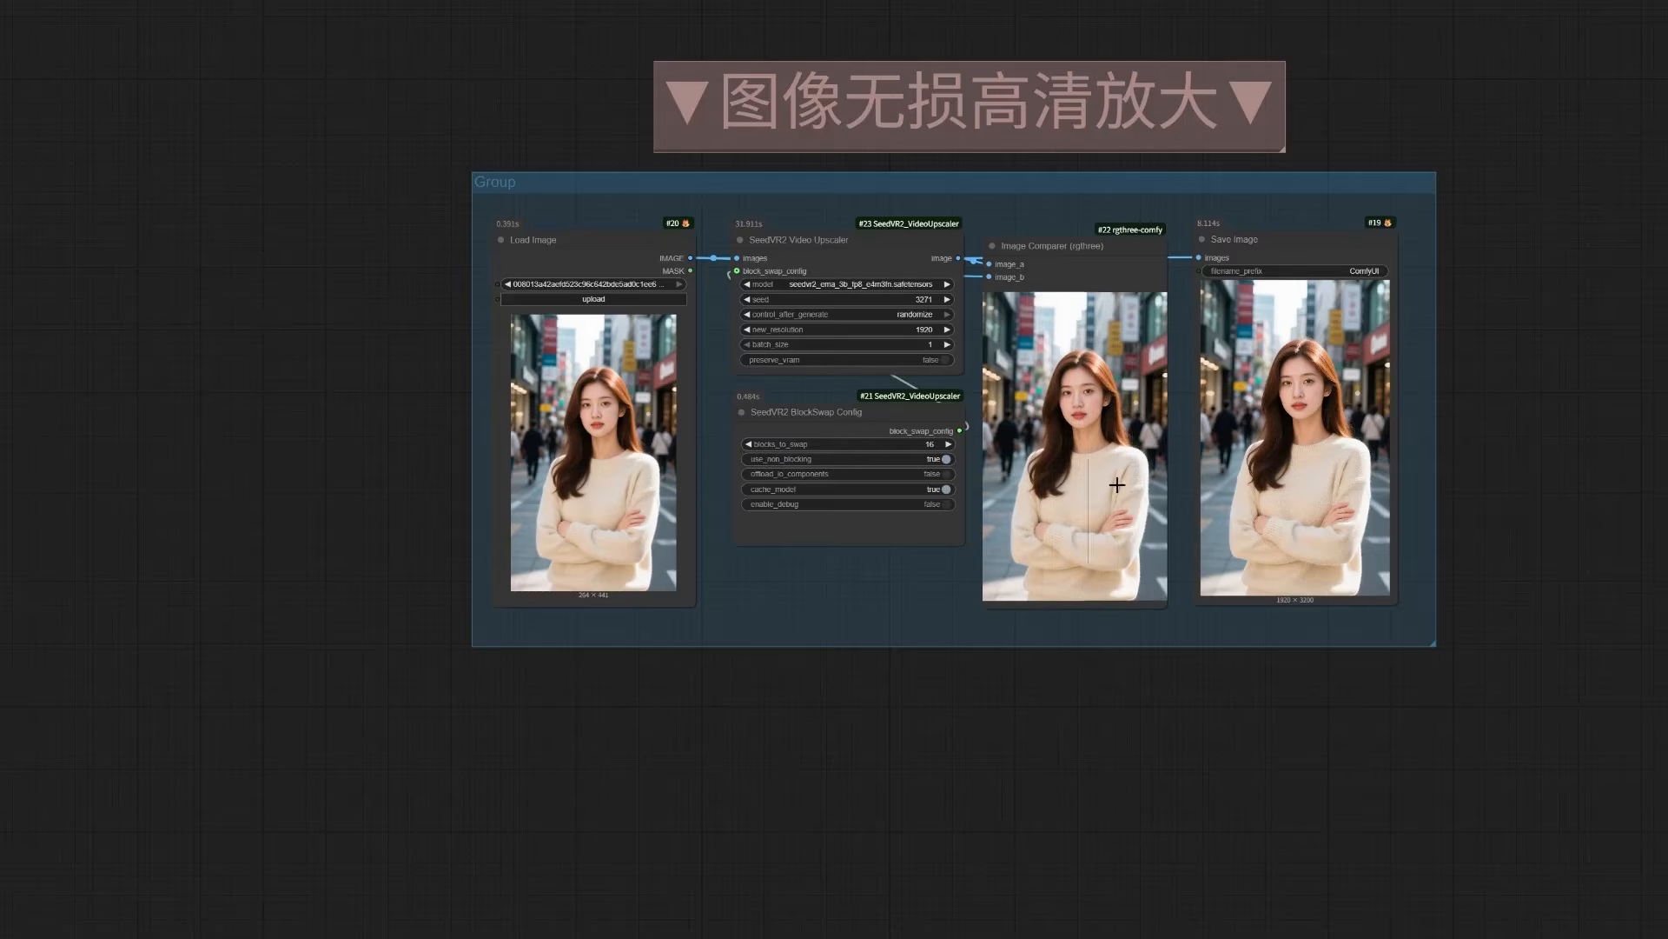
scroll(1102, 476, up, 4)
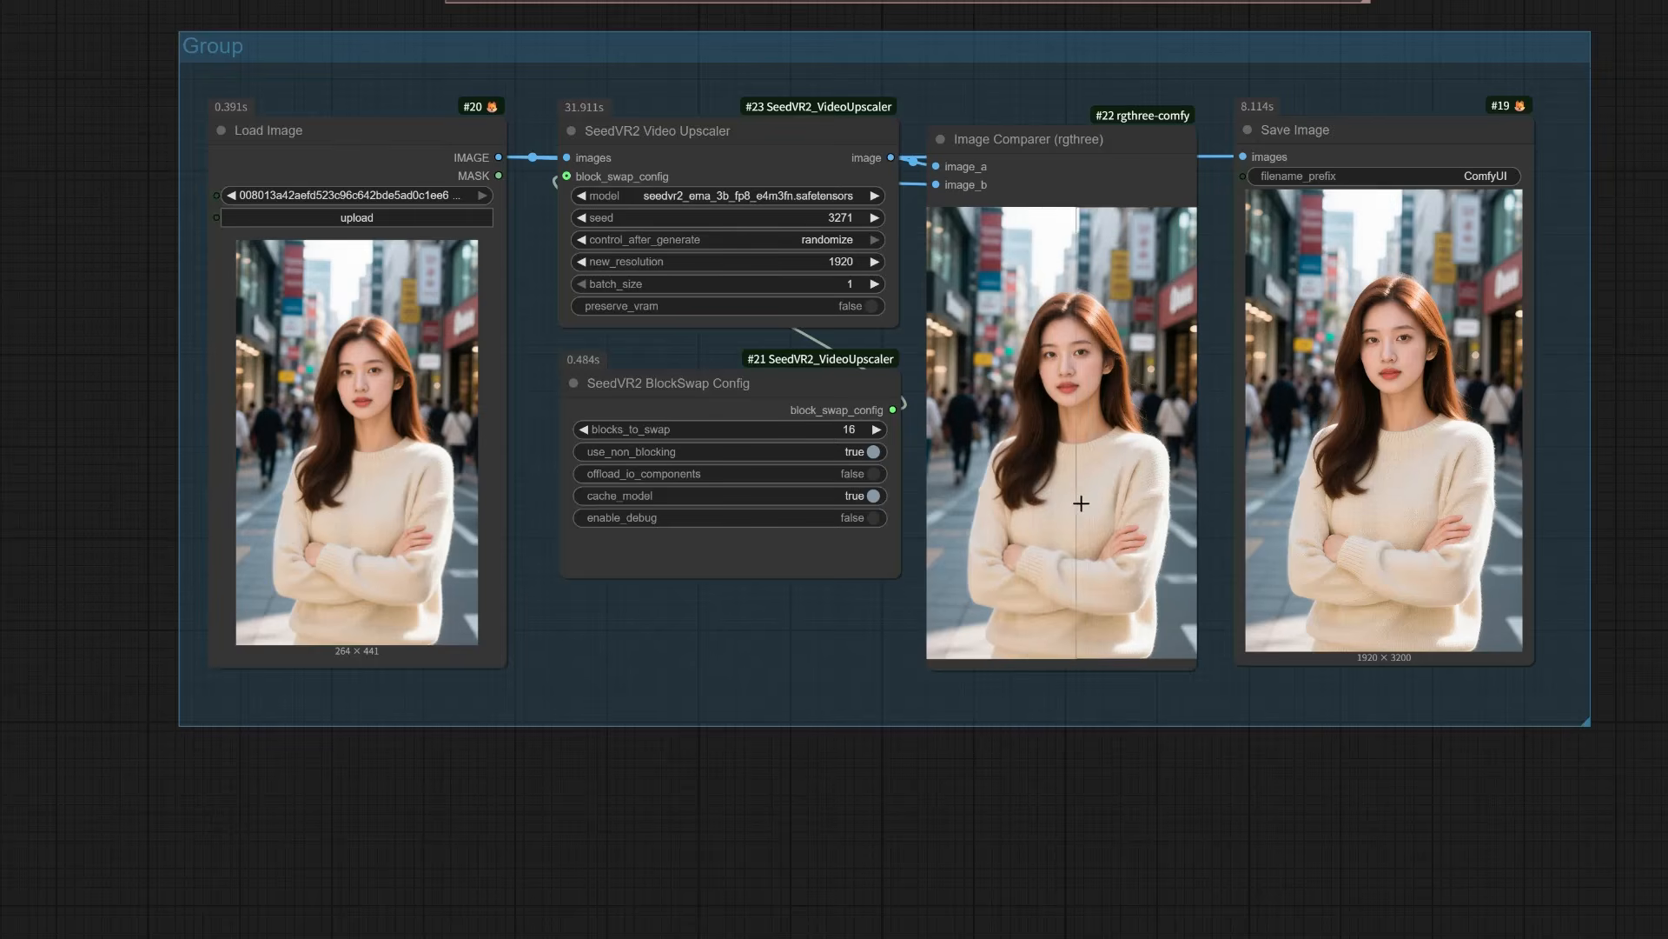
scroll(1078, 493, down, 1)
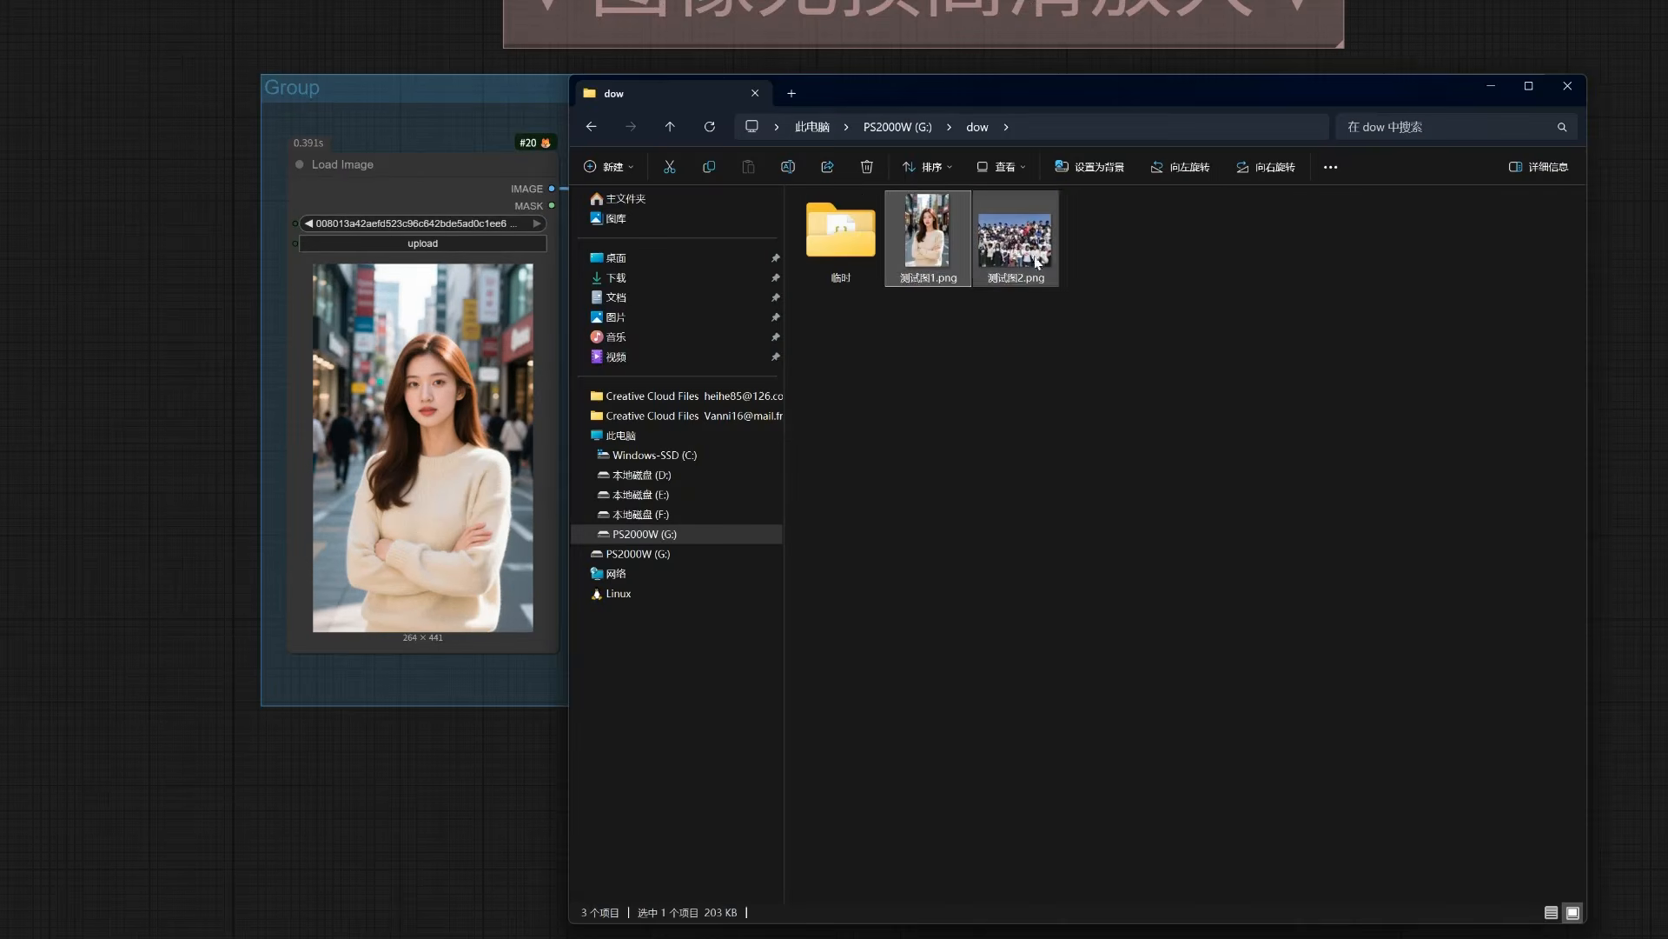
Step: Open 测试图2.png from the dow folder in the image viewer, inspect the group's faces up close, and close the viewer
click(1012, 246)
double_click(1014, 245)
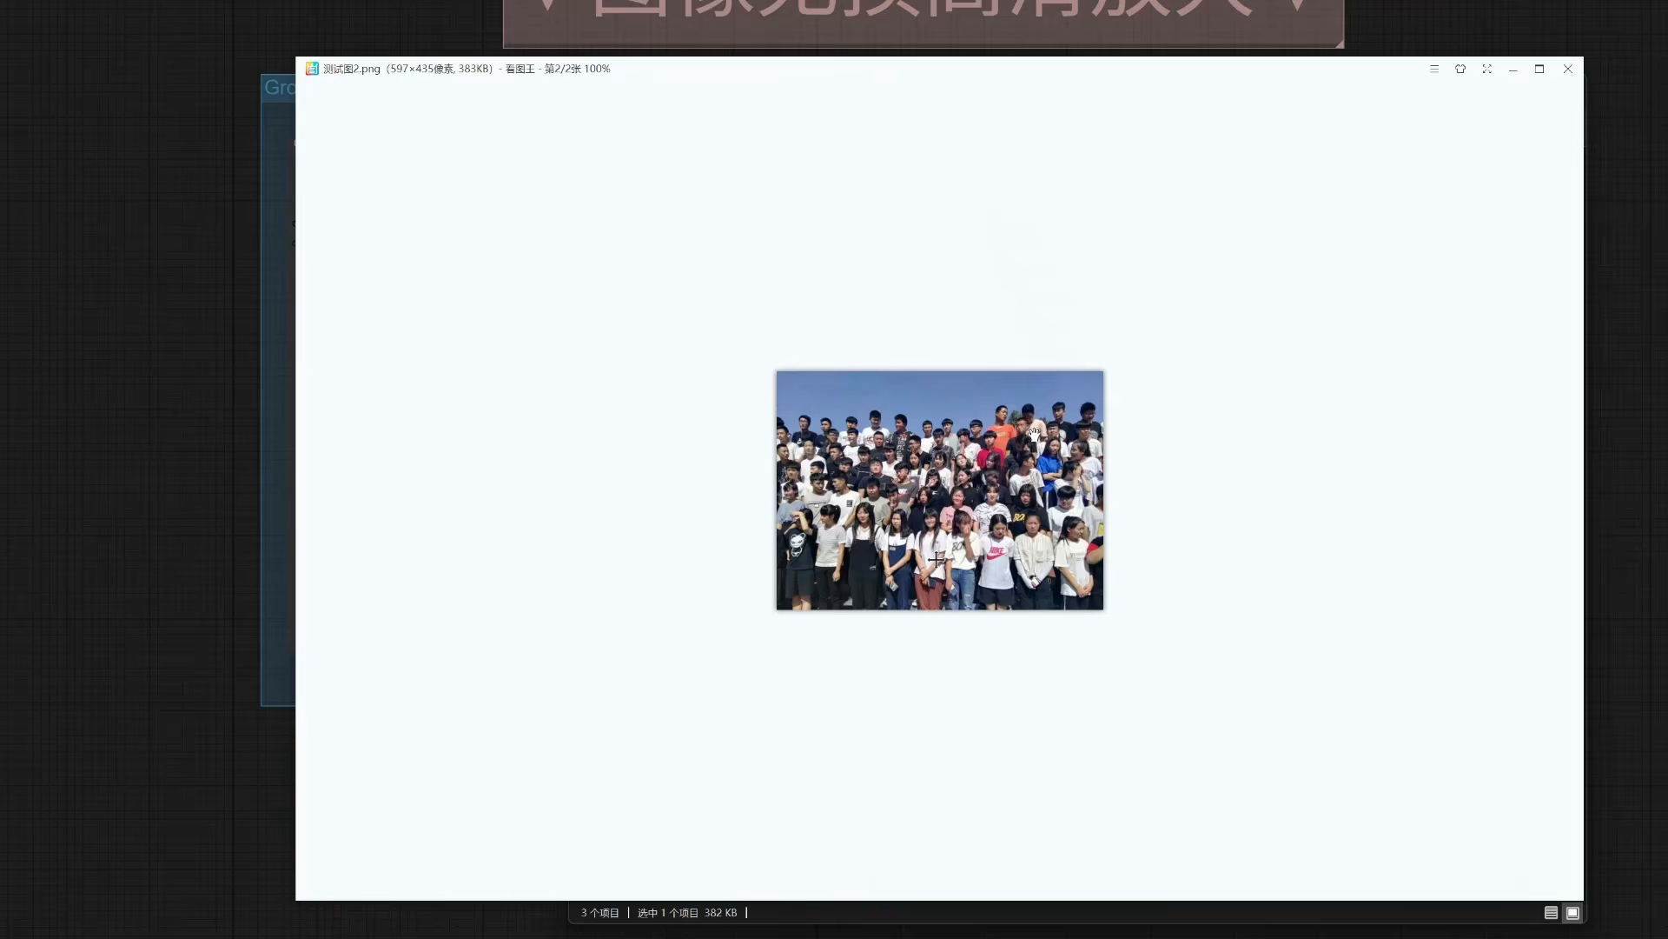
scroll(1035, 437, up, 5)
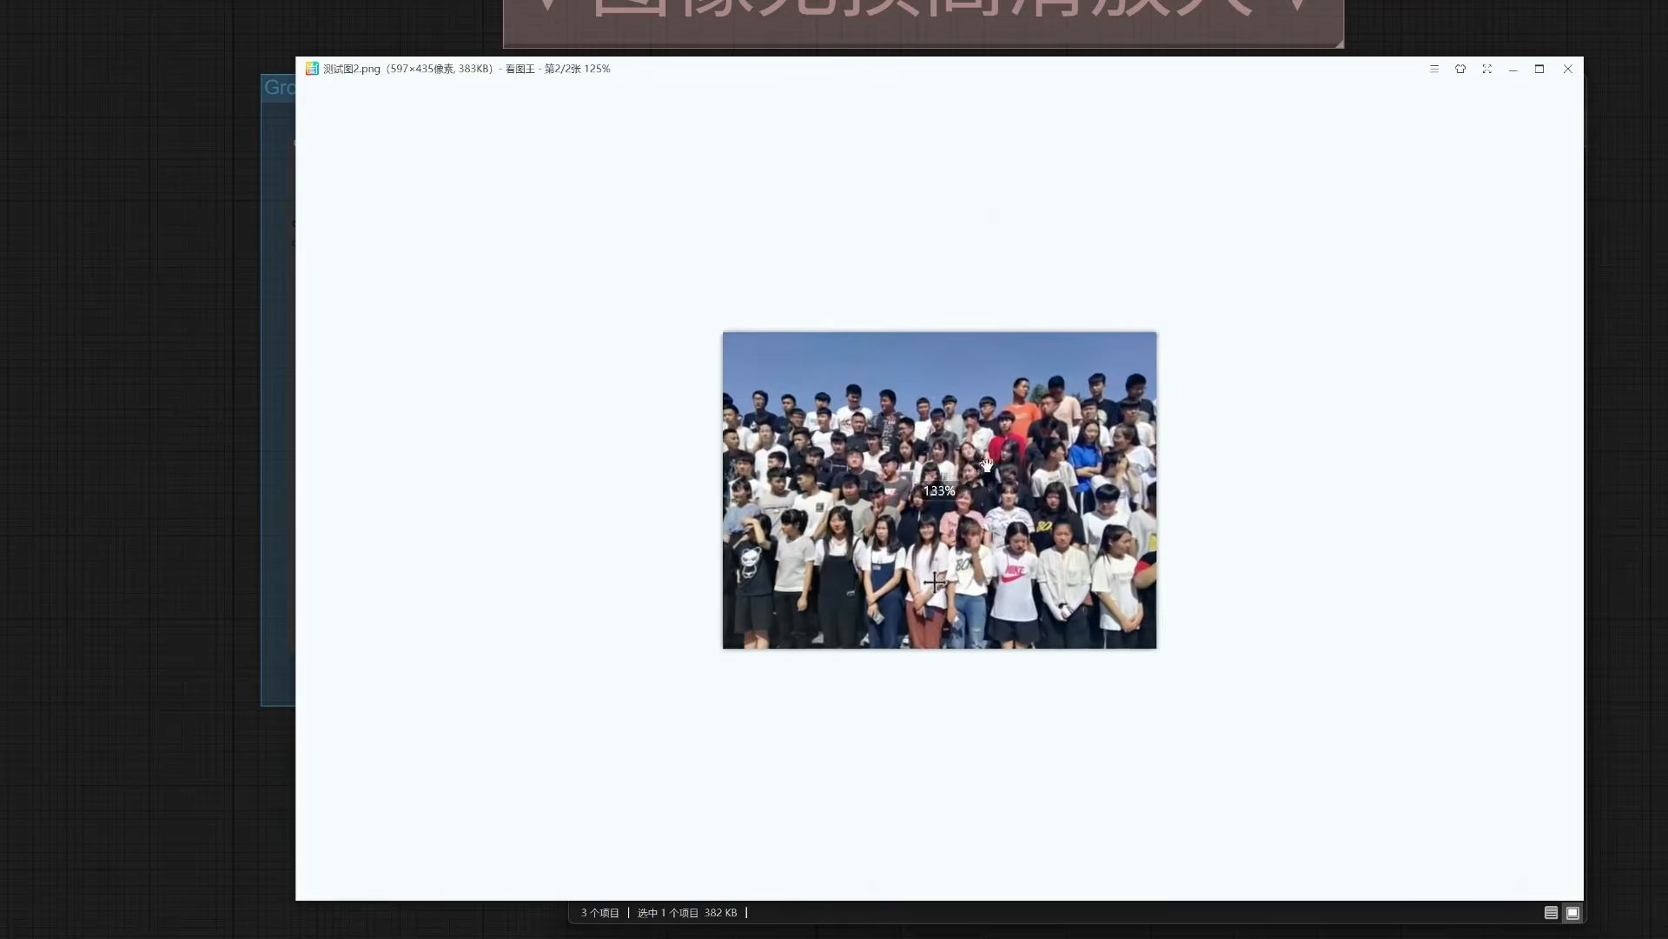
scroll(1057, 627, up, 6)
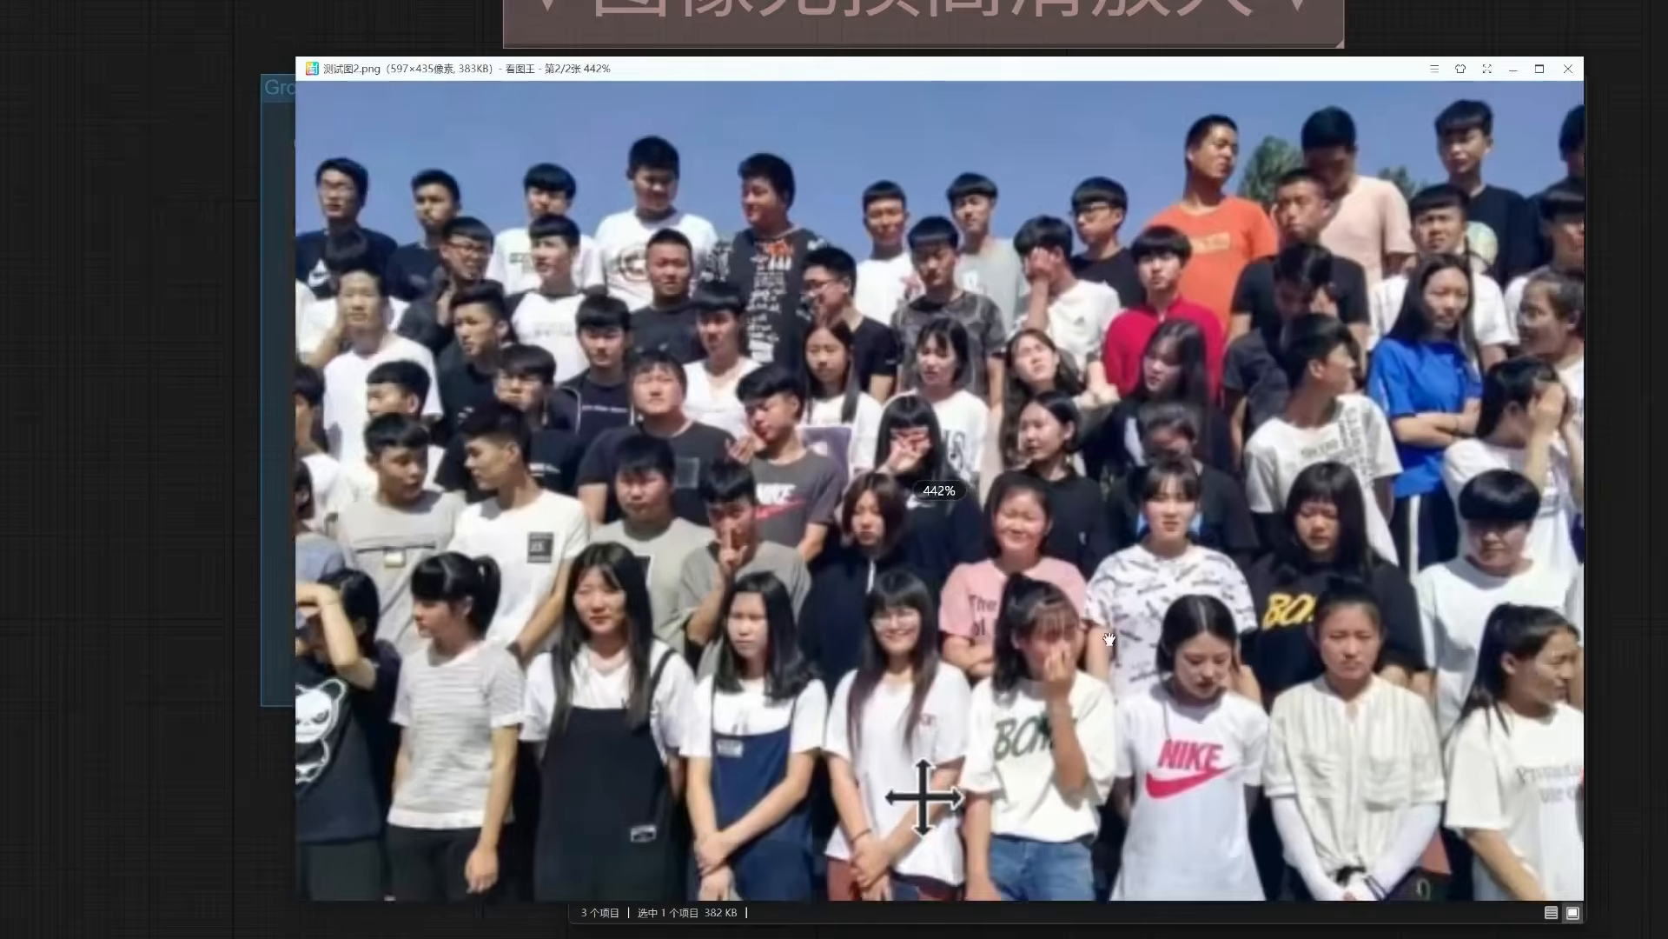
scroll(1171, 564, up, 5)
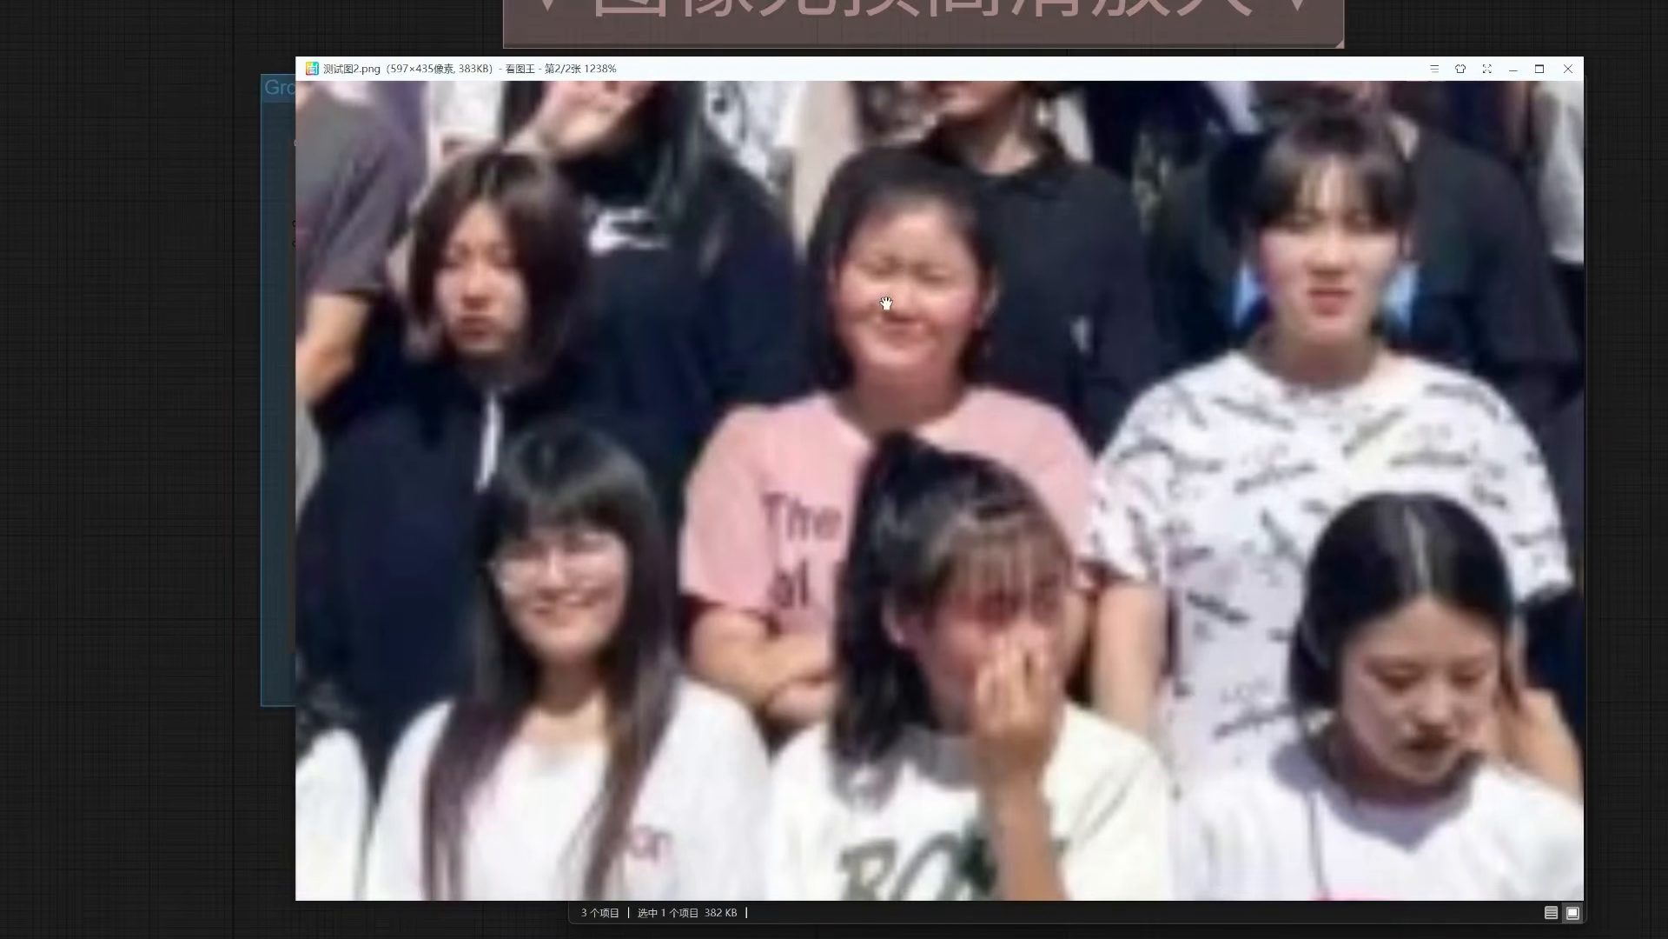
drag(759, 637, 1311, 544)
drag(762, 564, 1202, 445)
scroll(1162, 376, up, 2)
drag(1111, 413, 862, 547)
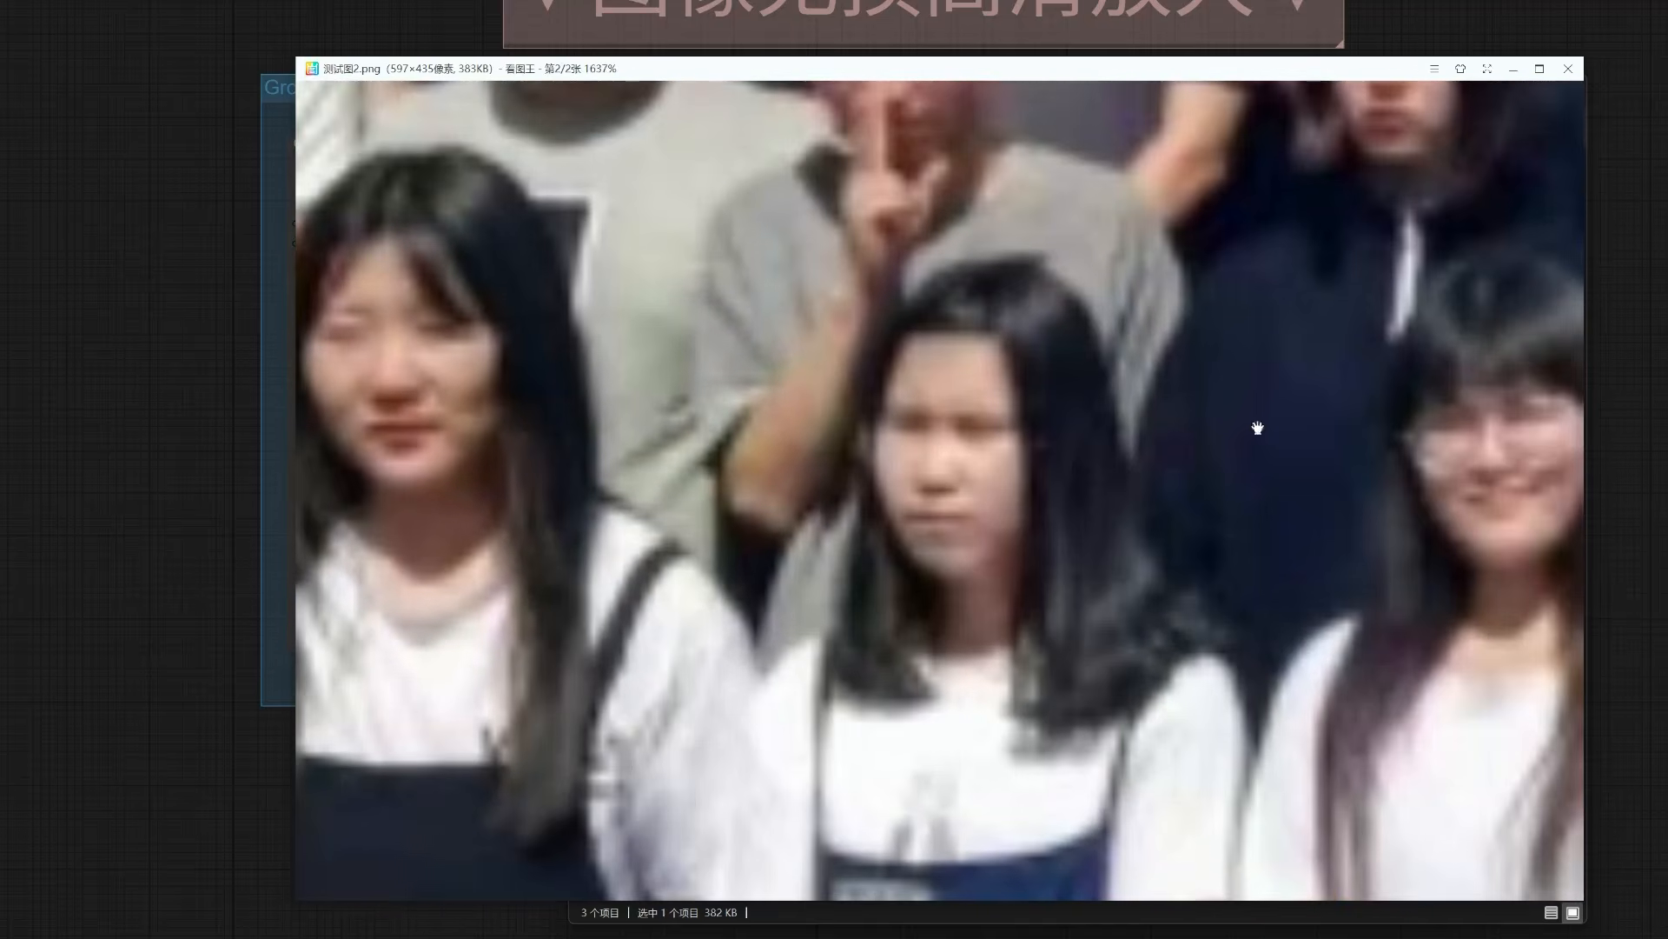
click(1570, 69)
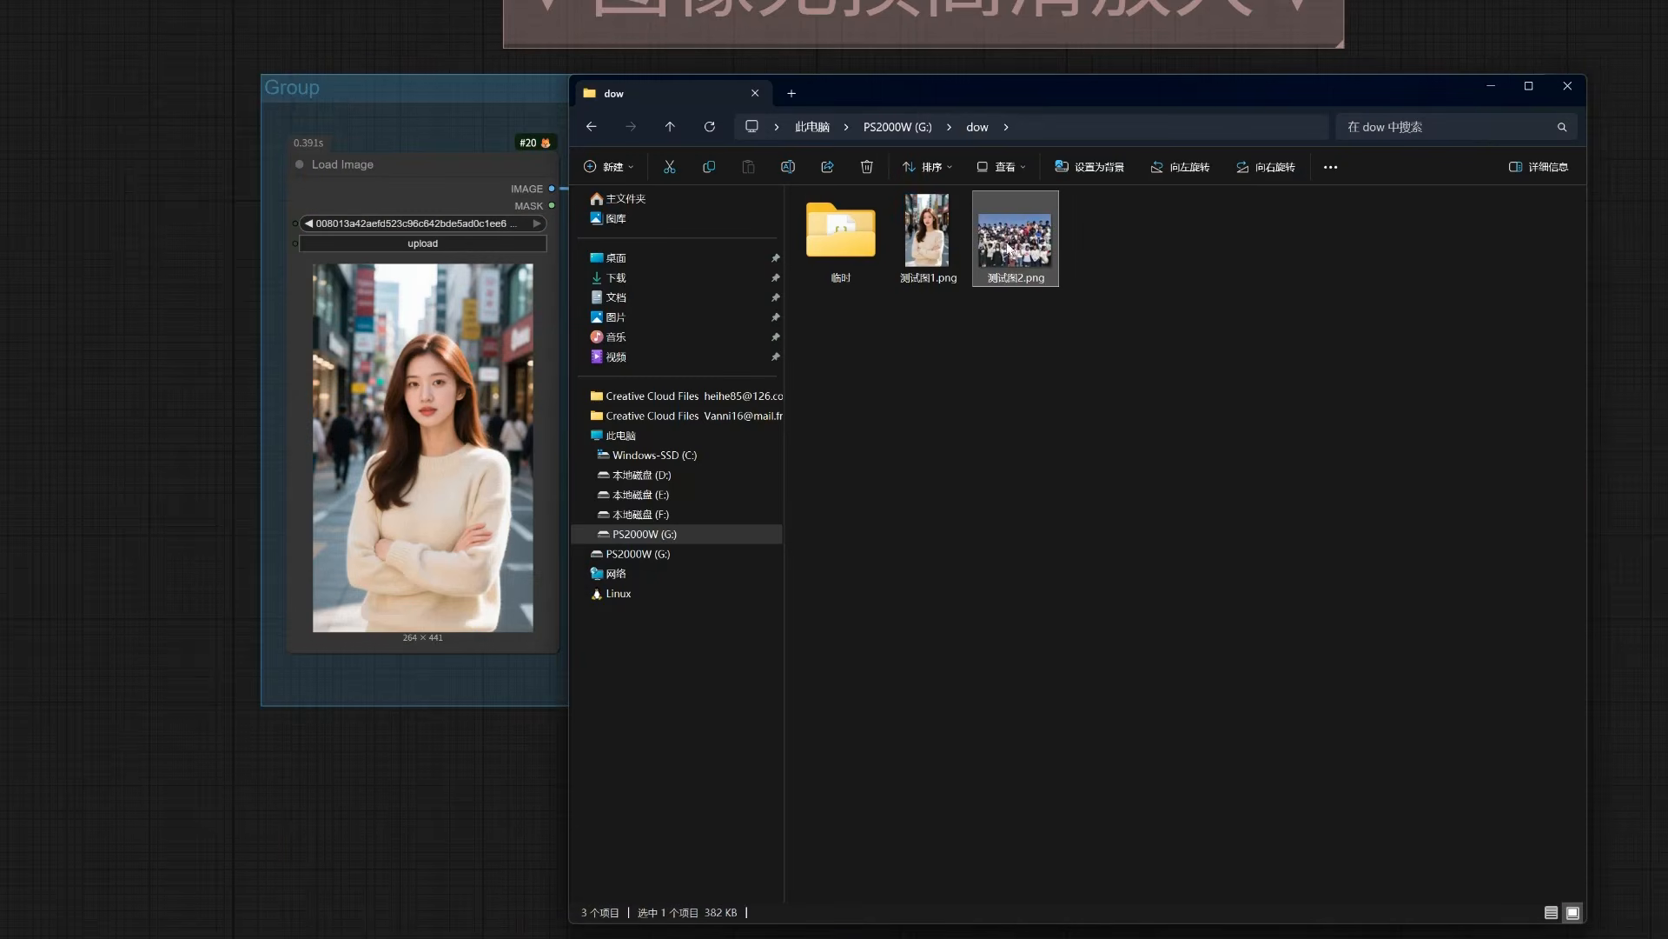
Step: Load 测试图2.png into the load-image node and run the upscaling workflow
drag(1008, 249, 430, 396)
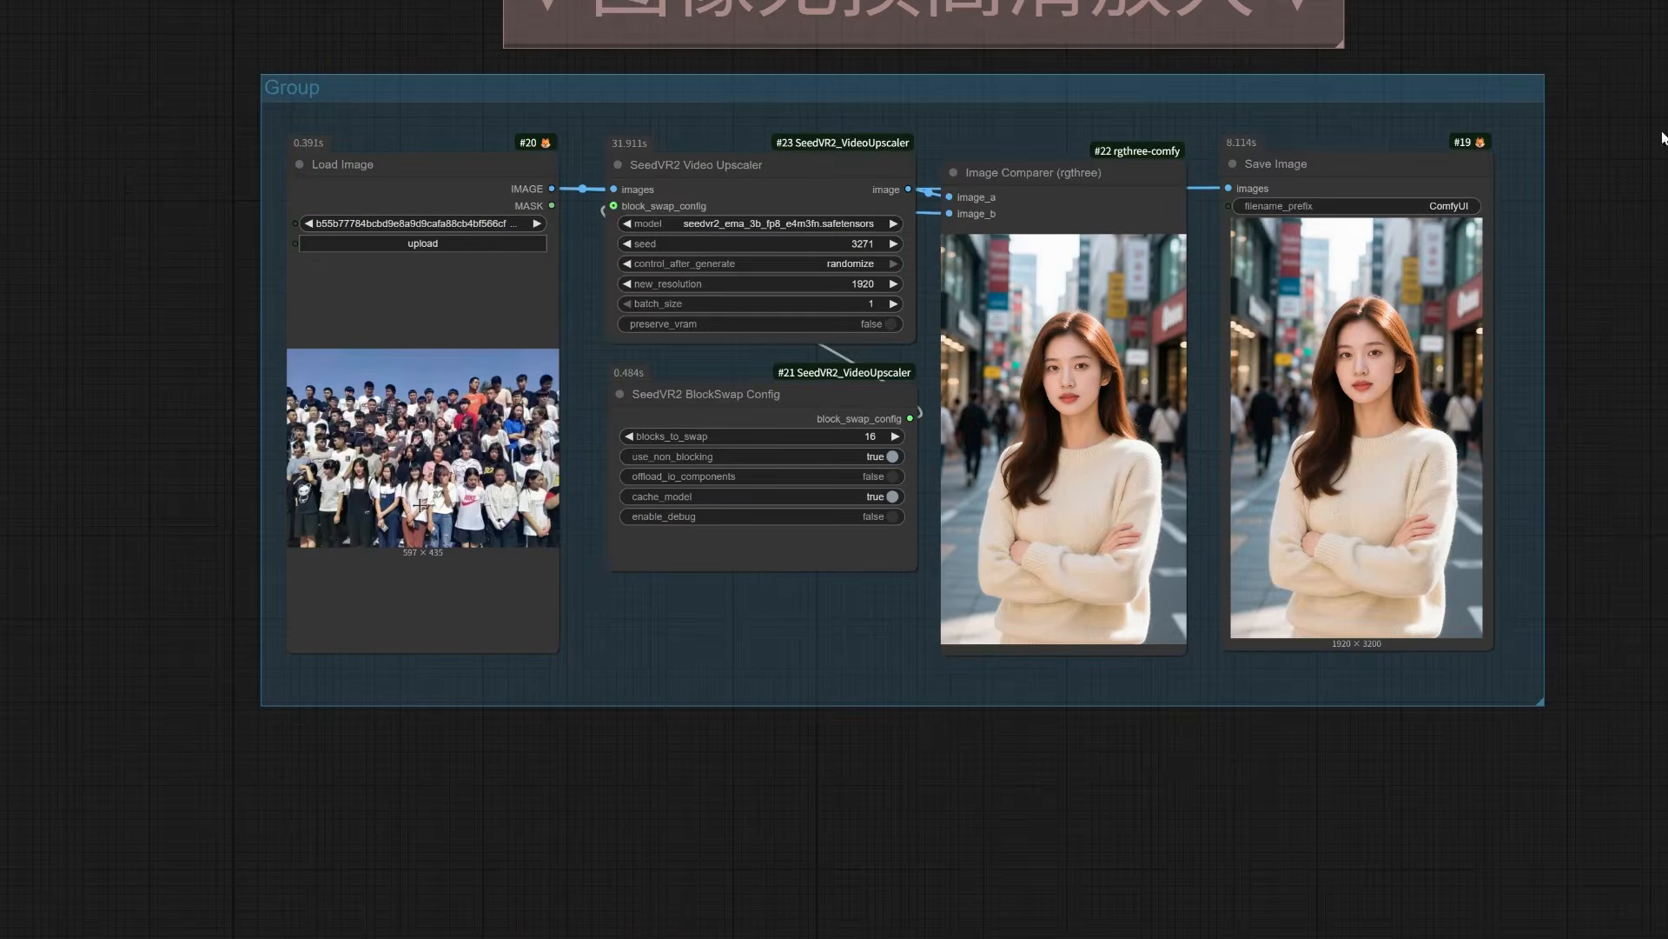
key(ctrl+Return)
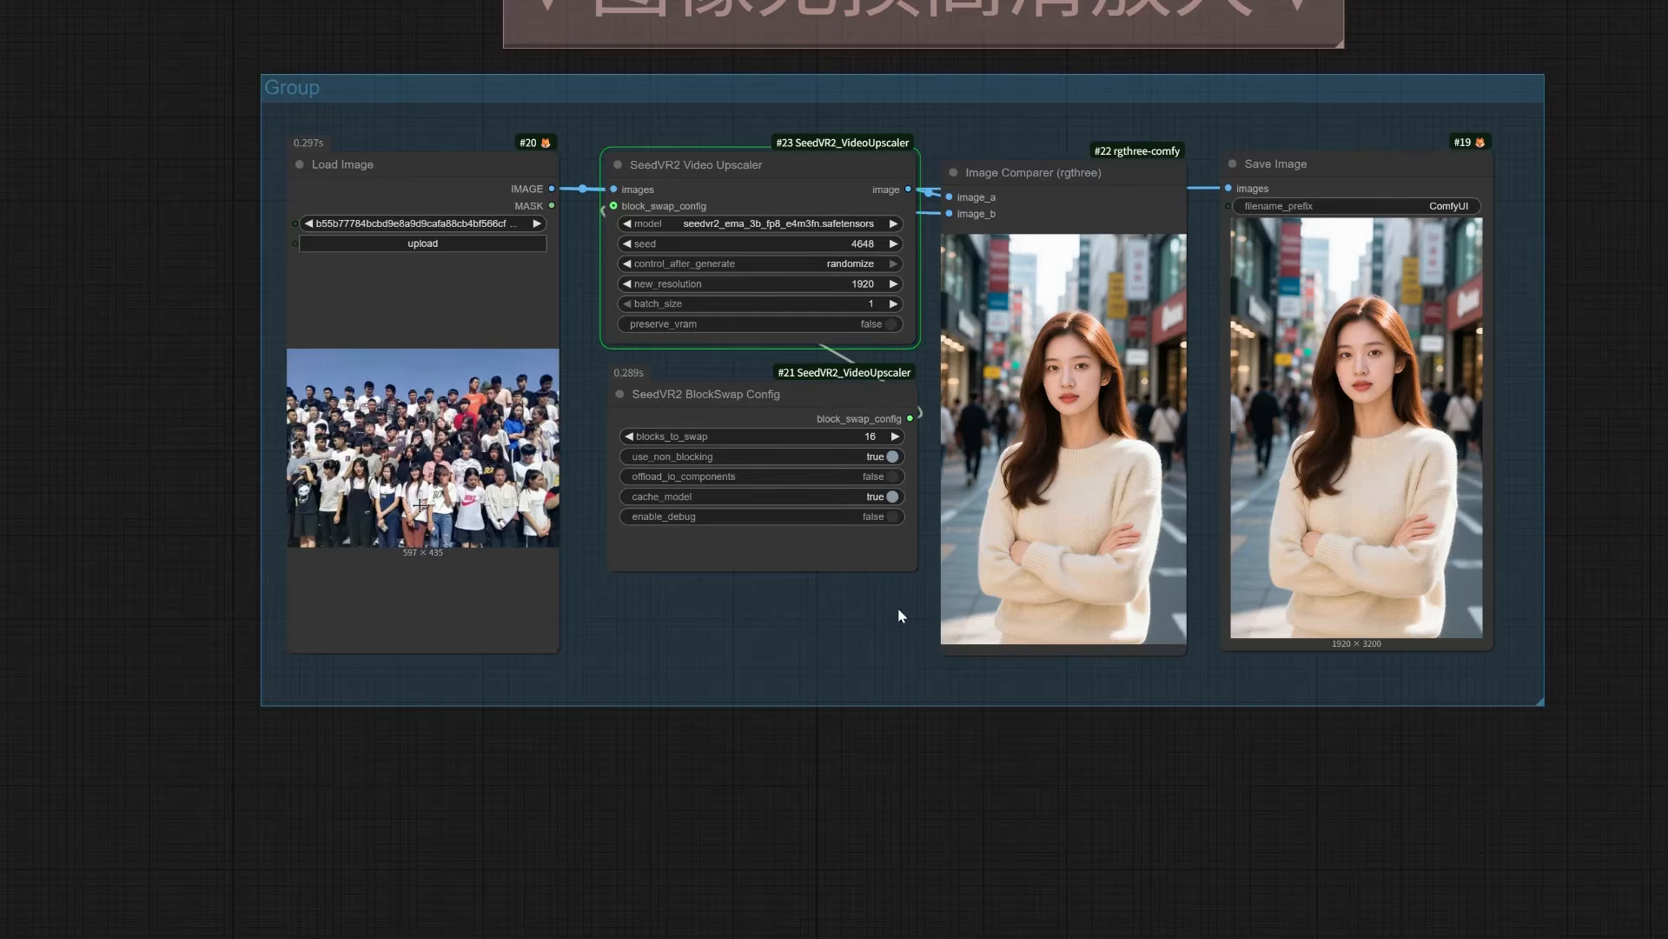
Step: Examine the upscaler's resolution setting, the save-image node's output size and the source group photo in the load-image node
scroll(898, 608, up, 4)
scroll(1025, 617, down, 4)
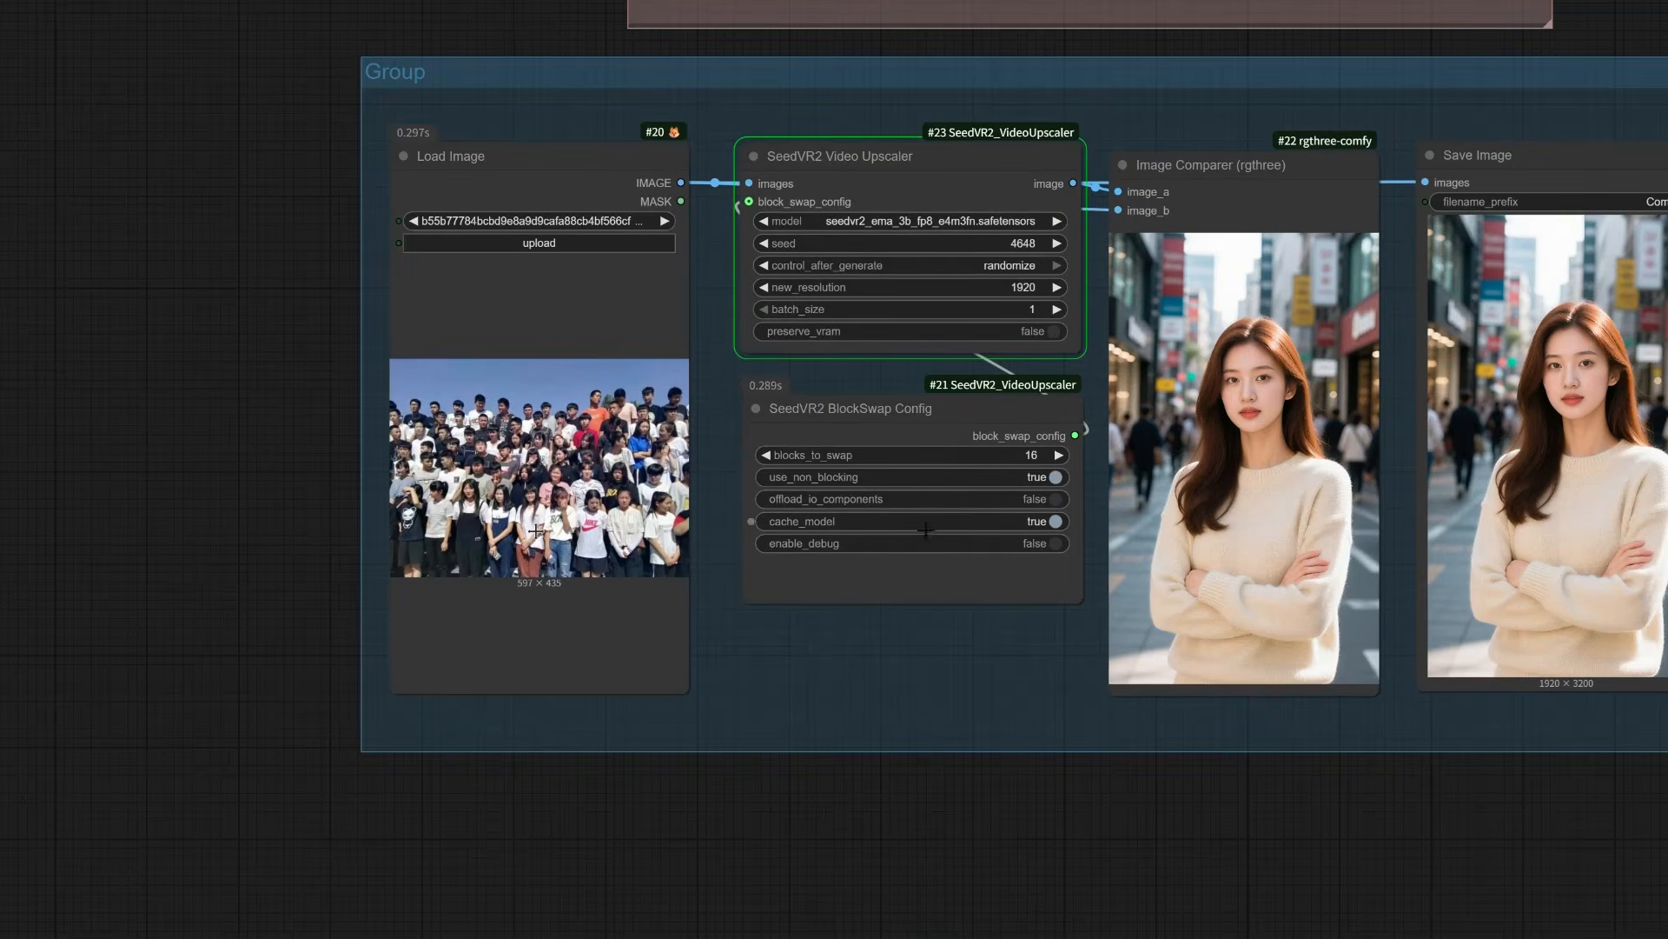
drag(1300, 812, 1154, 894)
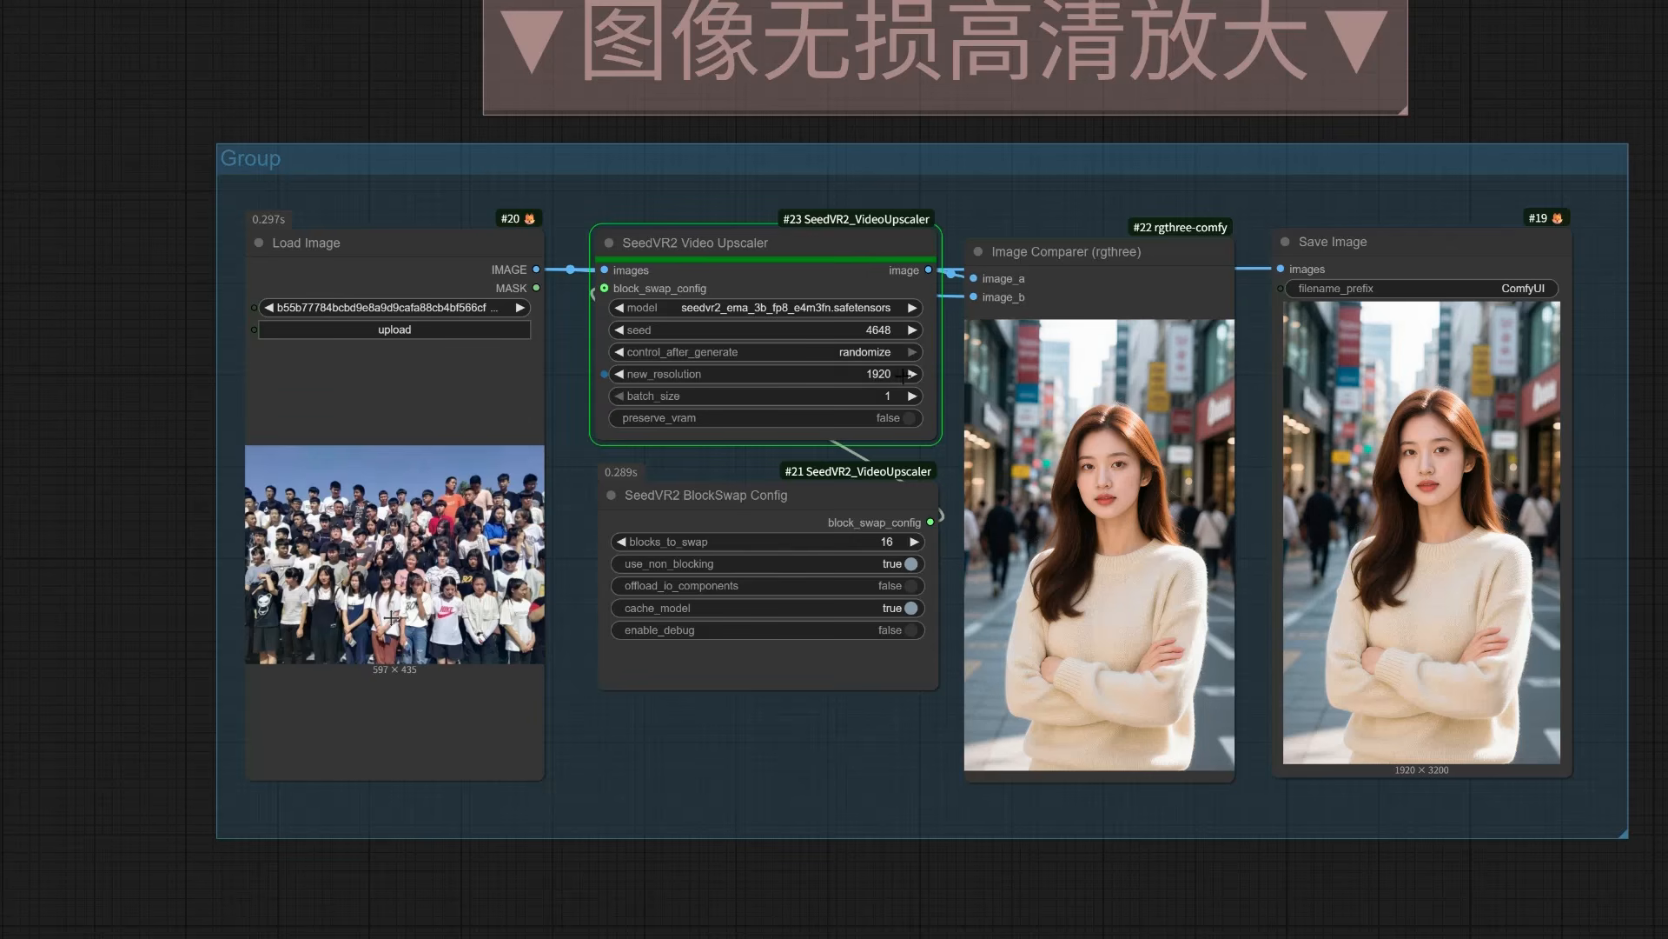
scroll(923, 417, up, 5)
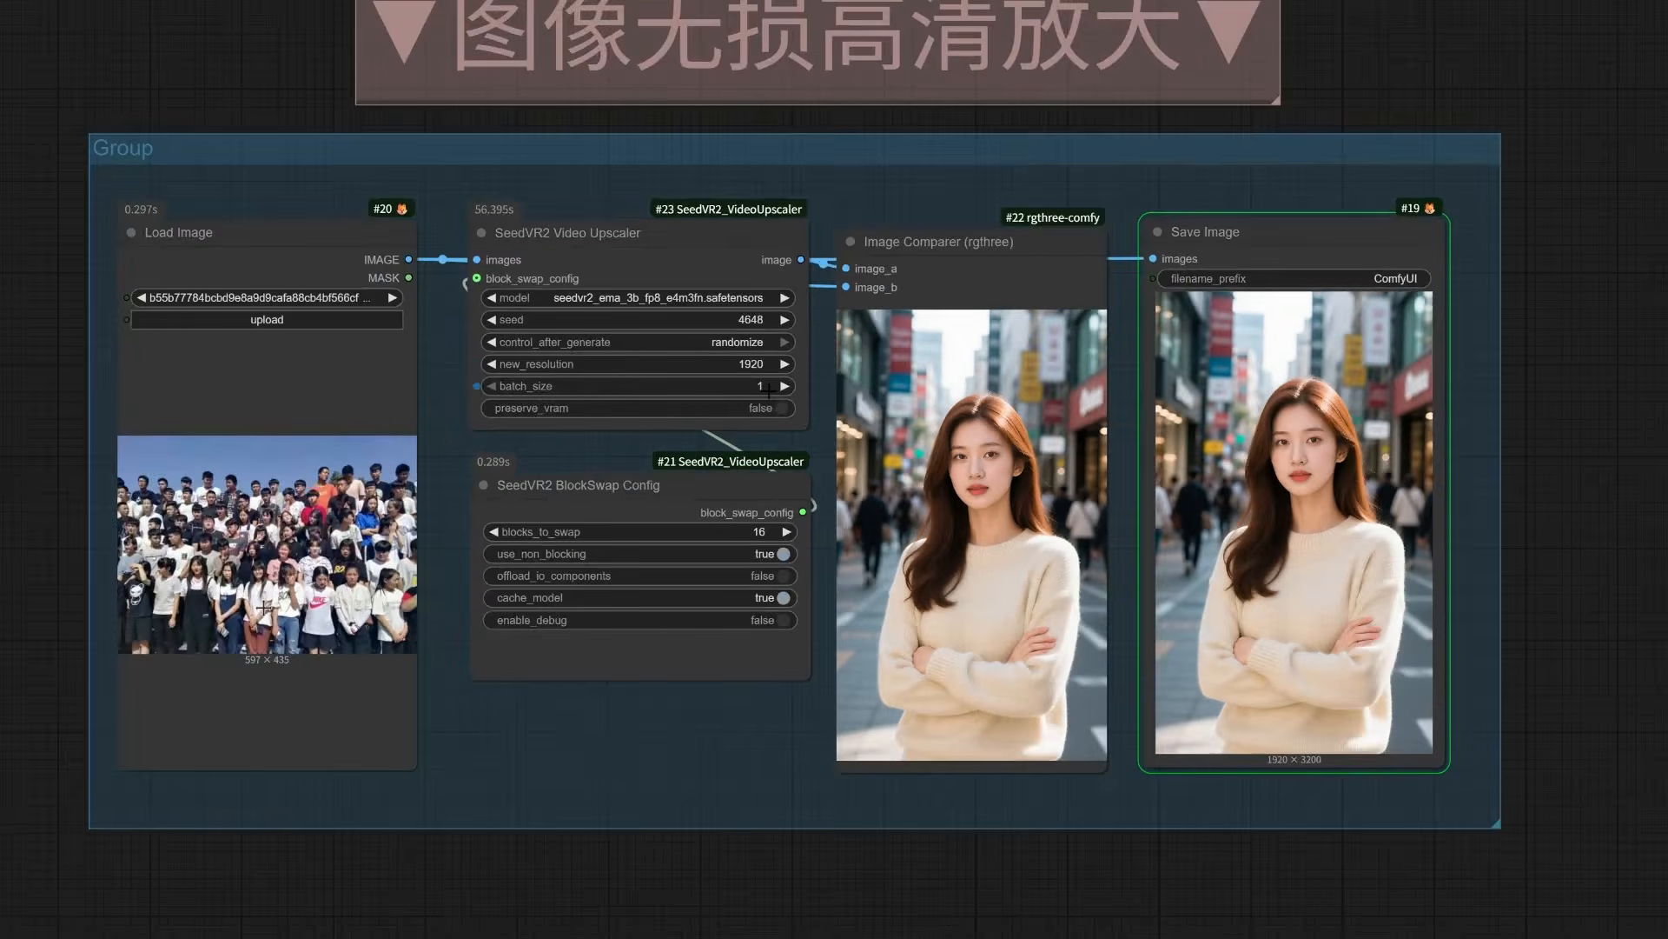
scroll(737, 361, up, 2)
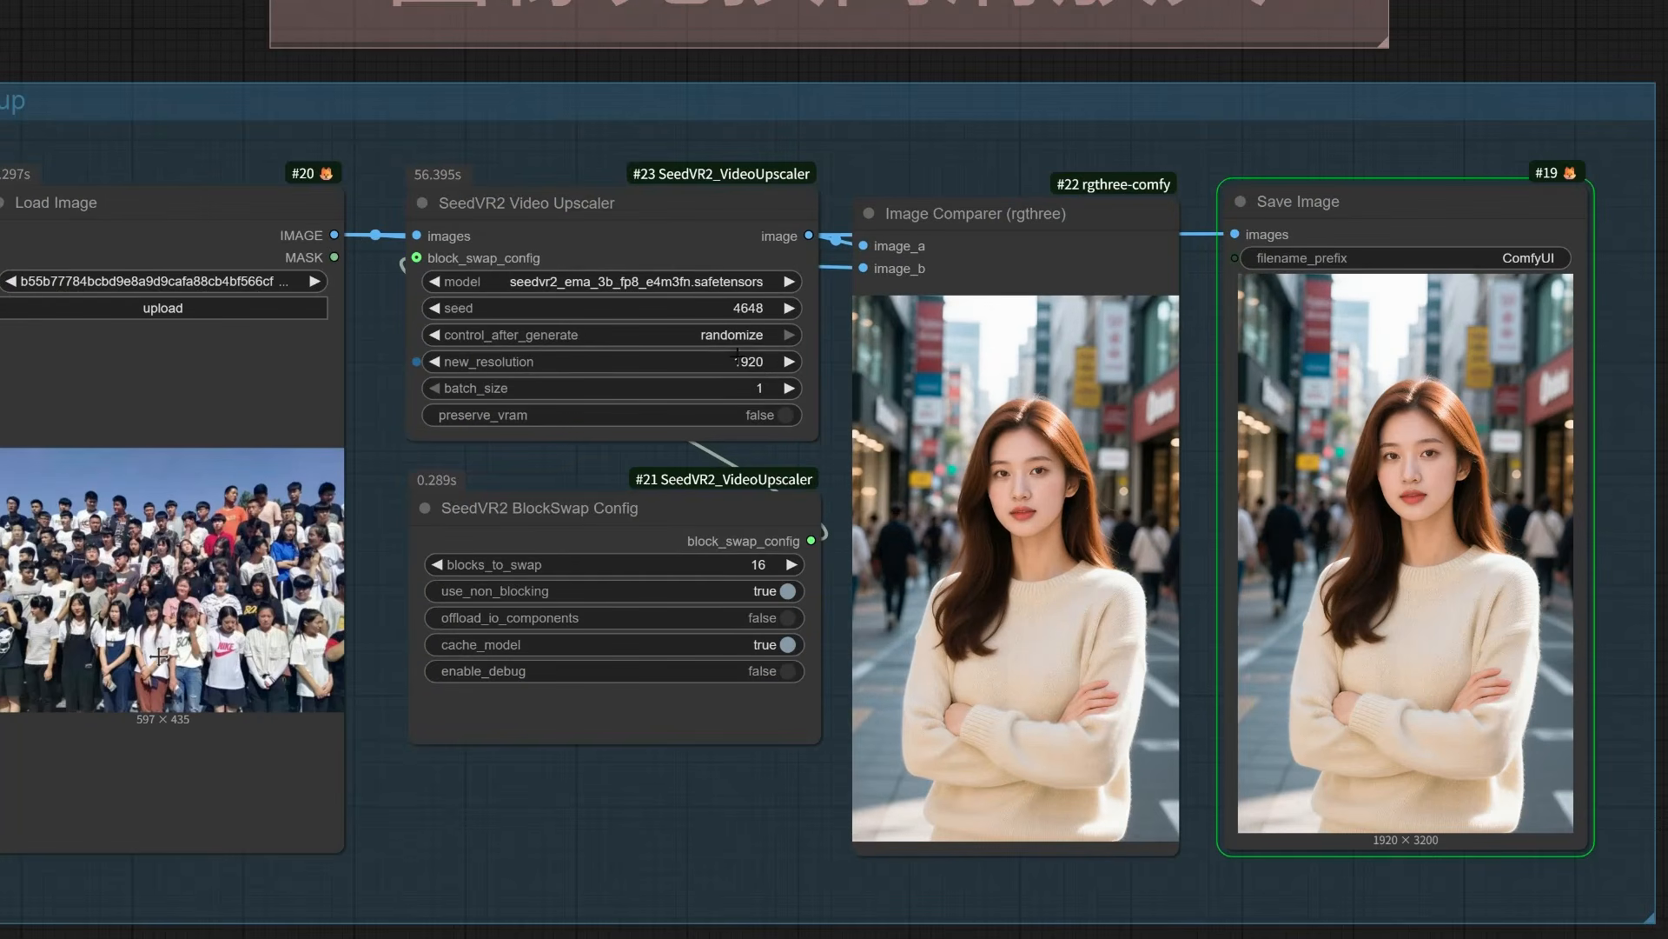
scroll(1610, 931, up, 8)
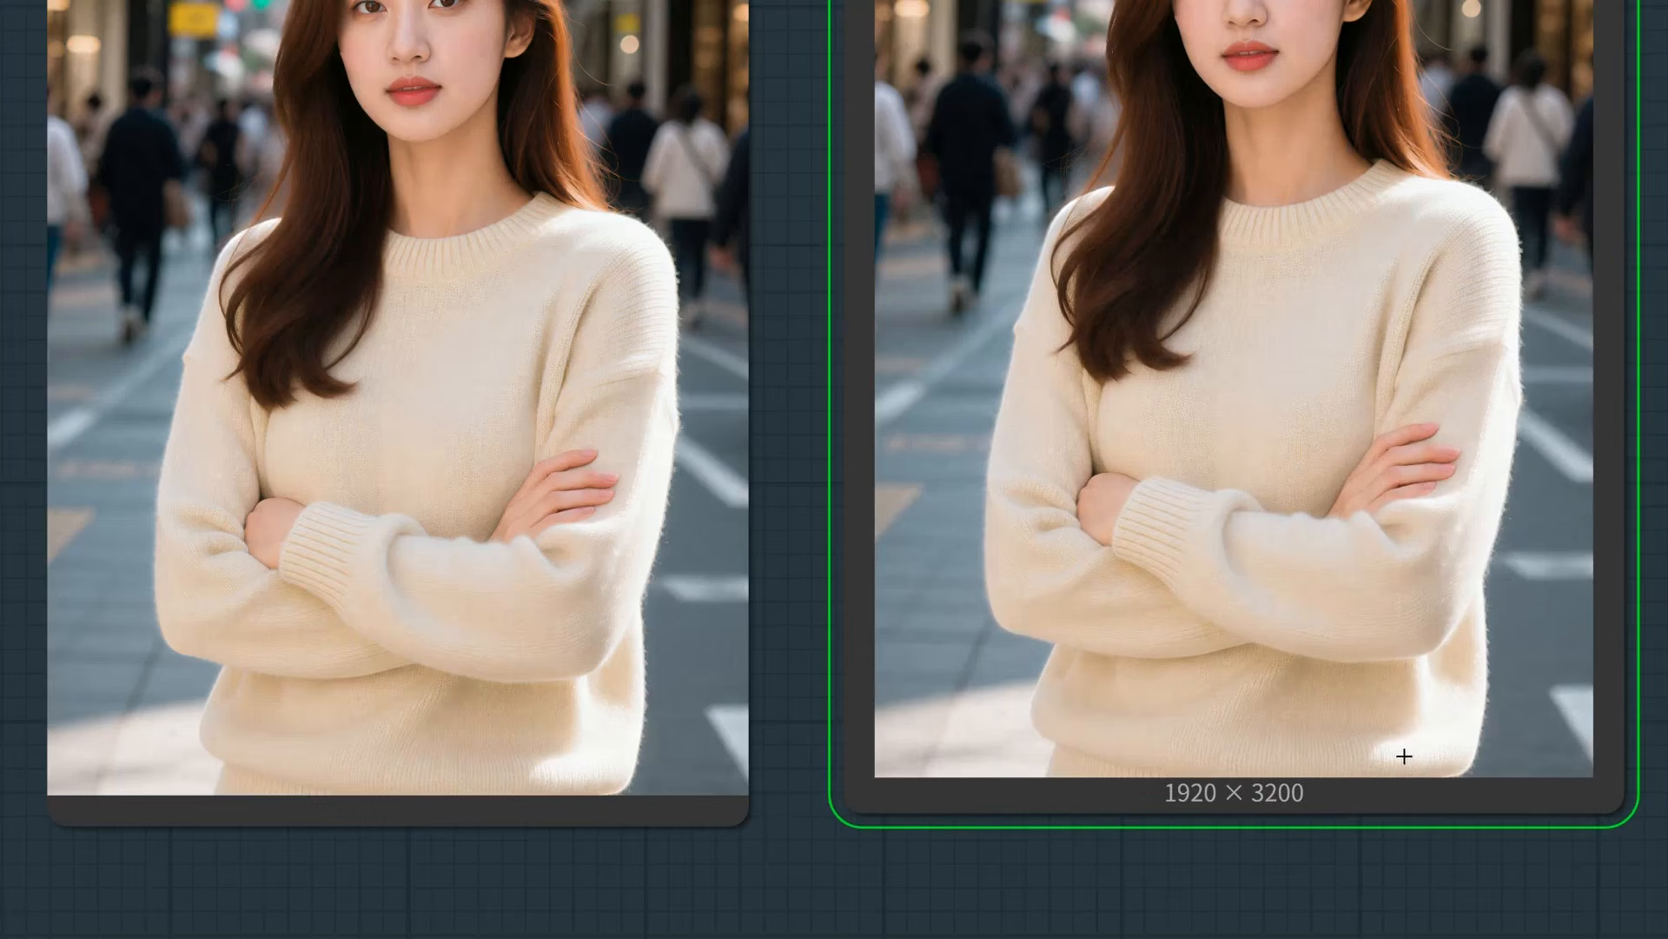
scroll(1394, 753, down, 11)
scroll(926, 484, up, 2)
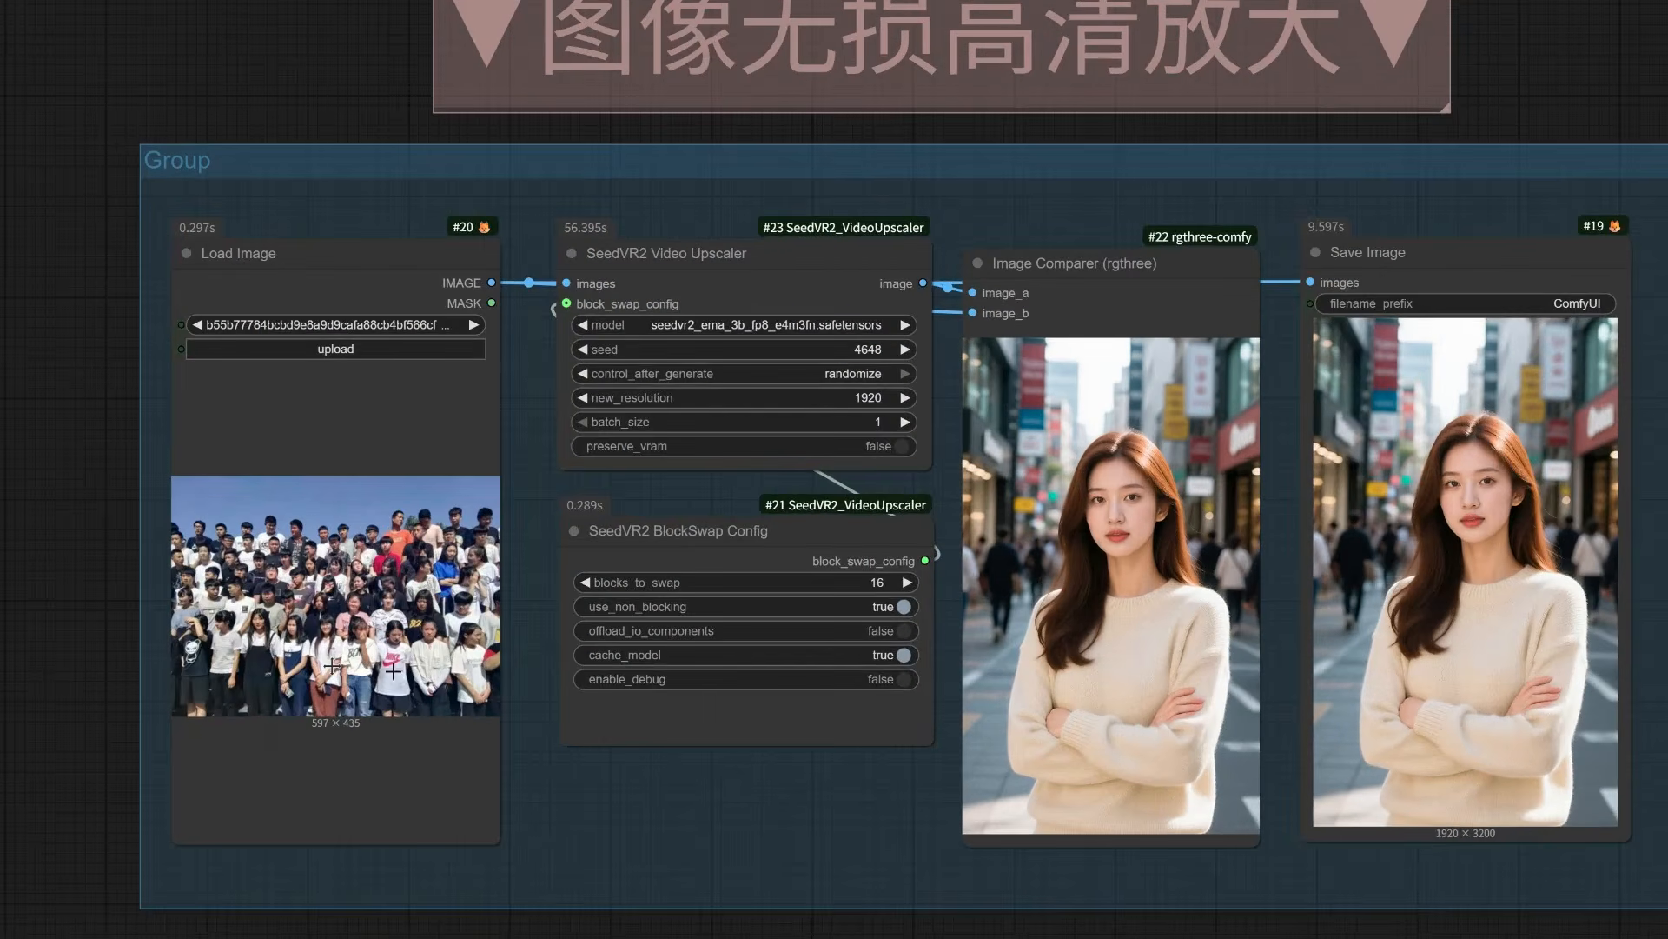
scroll(344, 734, up, 8)
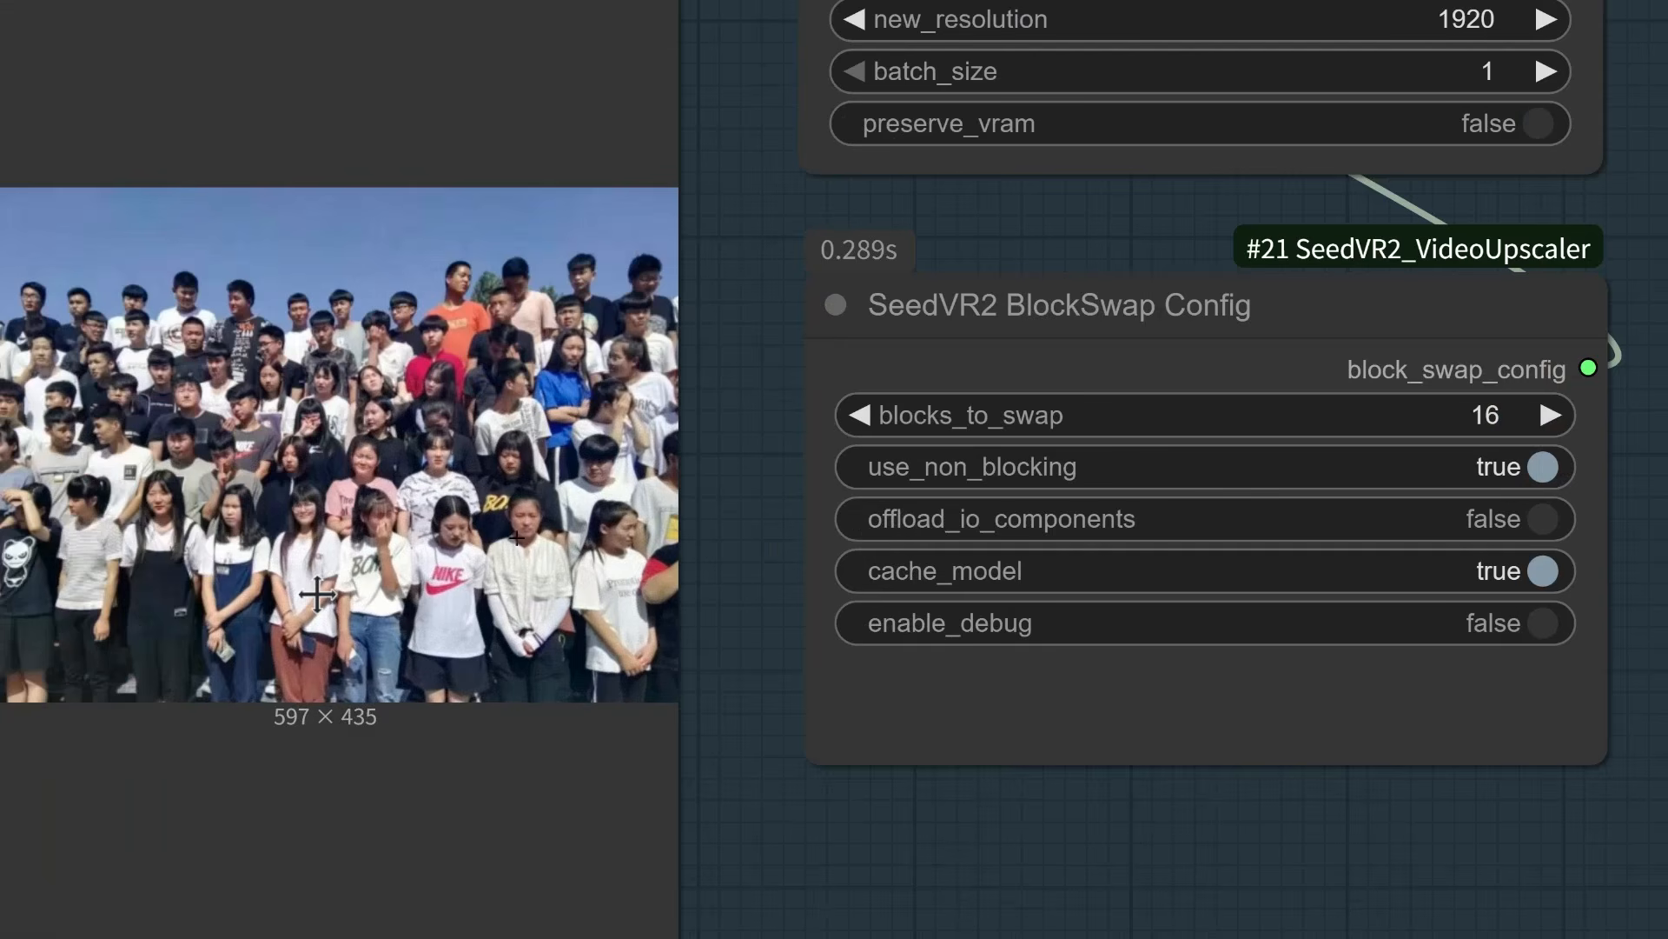